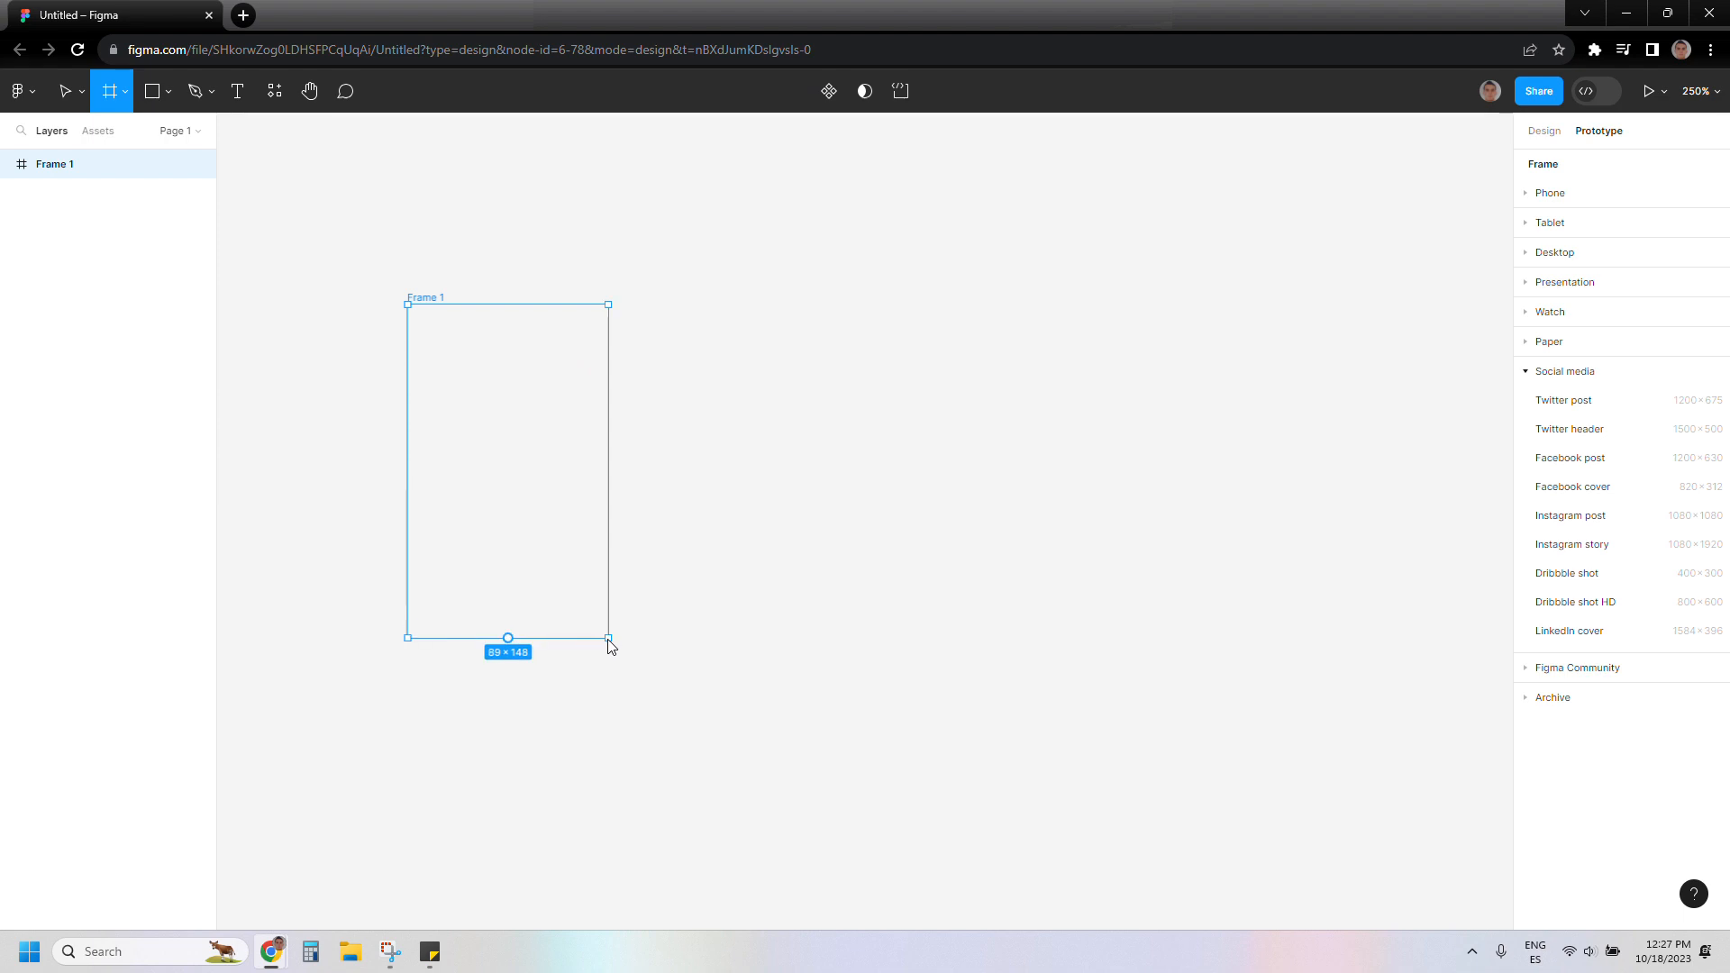
Draw an 89 × 23 header rectangle across the top of Frame 1 and place the text "Select color" centred on it.
left_click(157, 93)
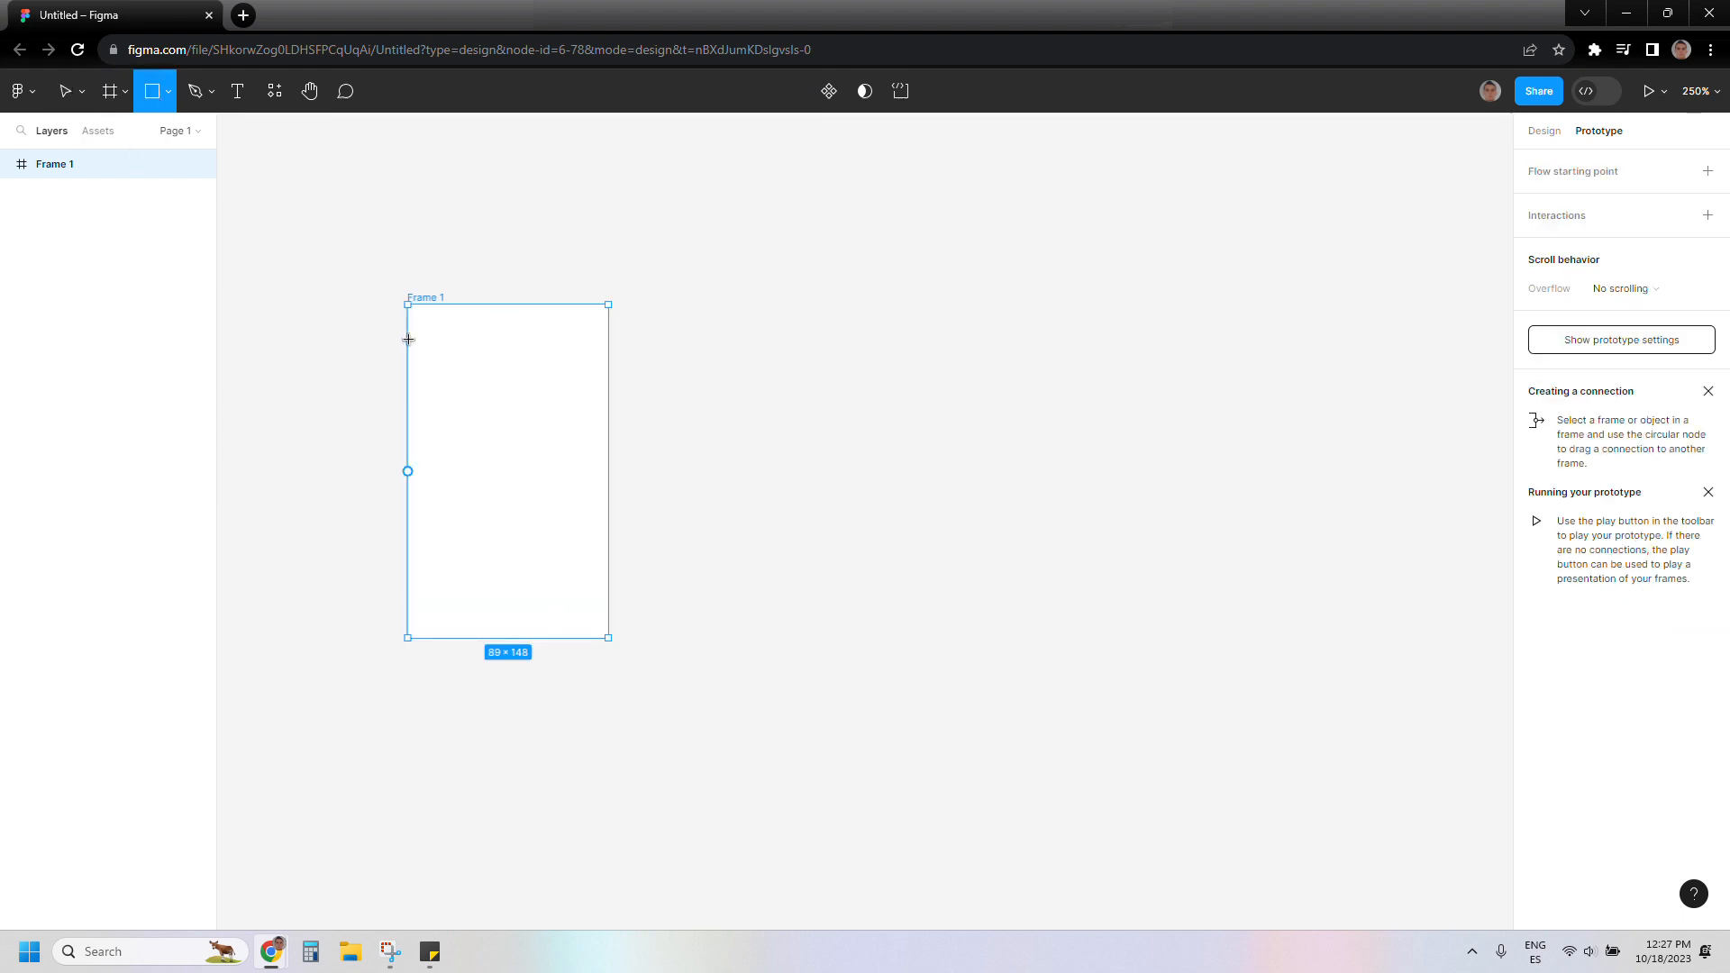
mouse_move(408, 339)
left_mouse_down()
mouse_move(563, 394)
mouse_move(606, 383)
mouse_move(545, 345)
left_mouse_up()
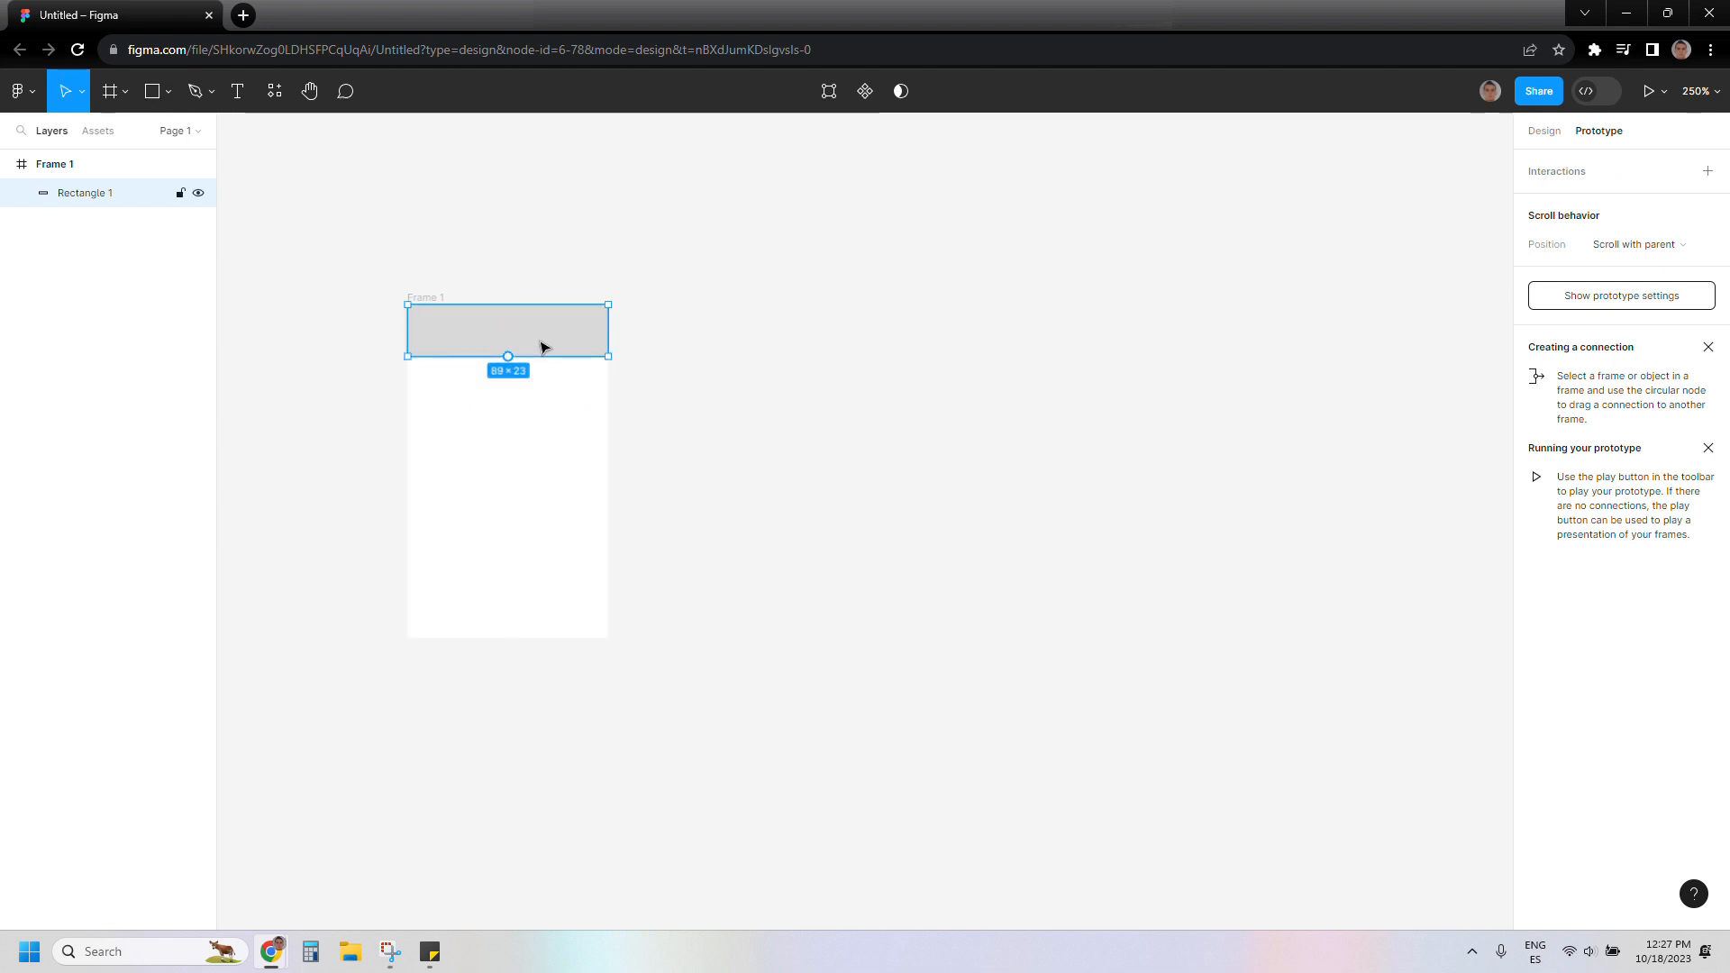
left_click(227, 96)
left_click(458, 337)
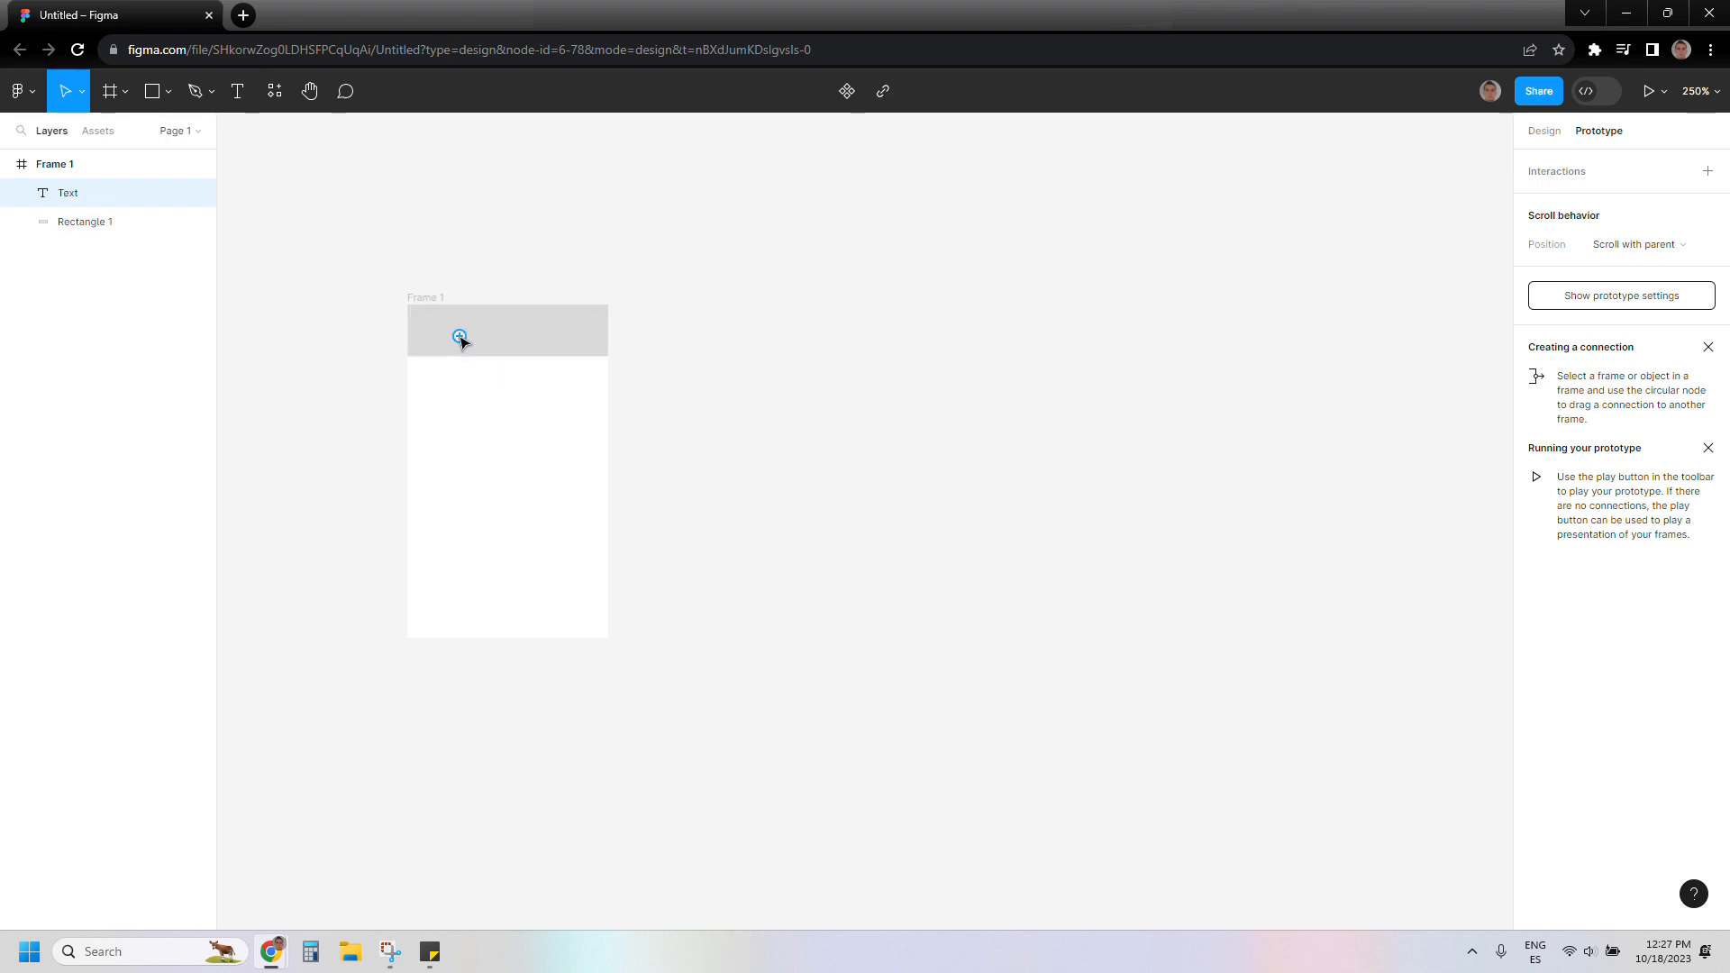
type("Select col")
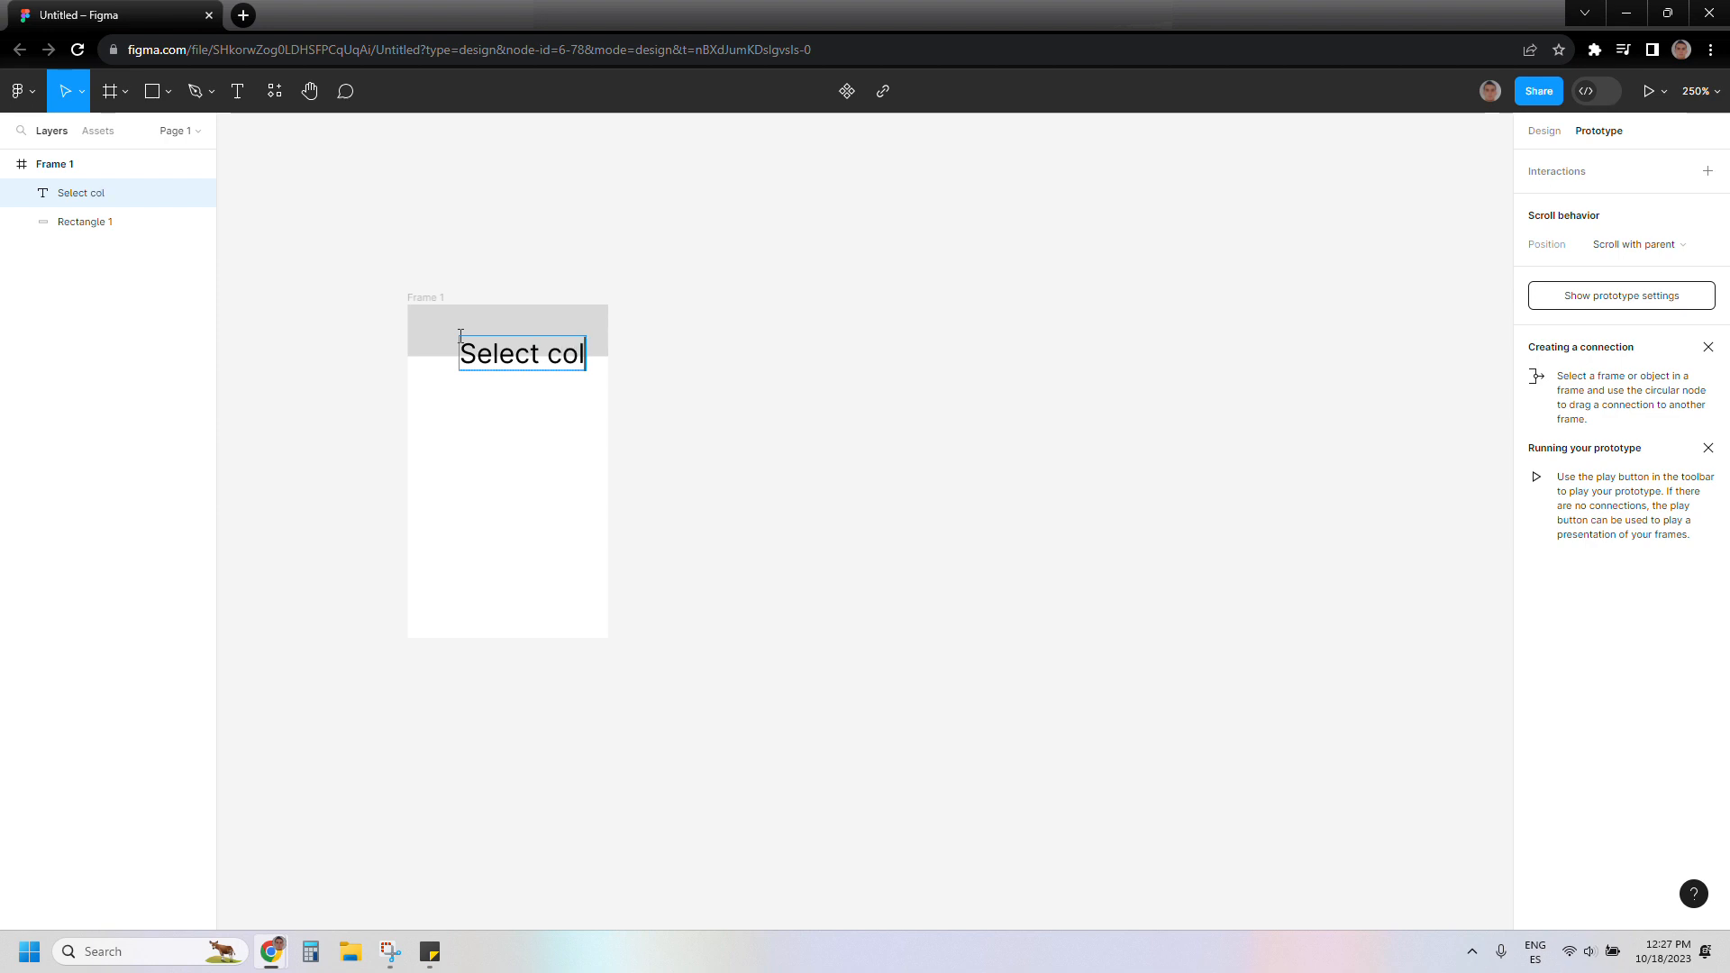
type("or")
key("Return")
key("BackSpace")
left_click_drag(529, 354, 500, 331)
left_click(495, 410)
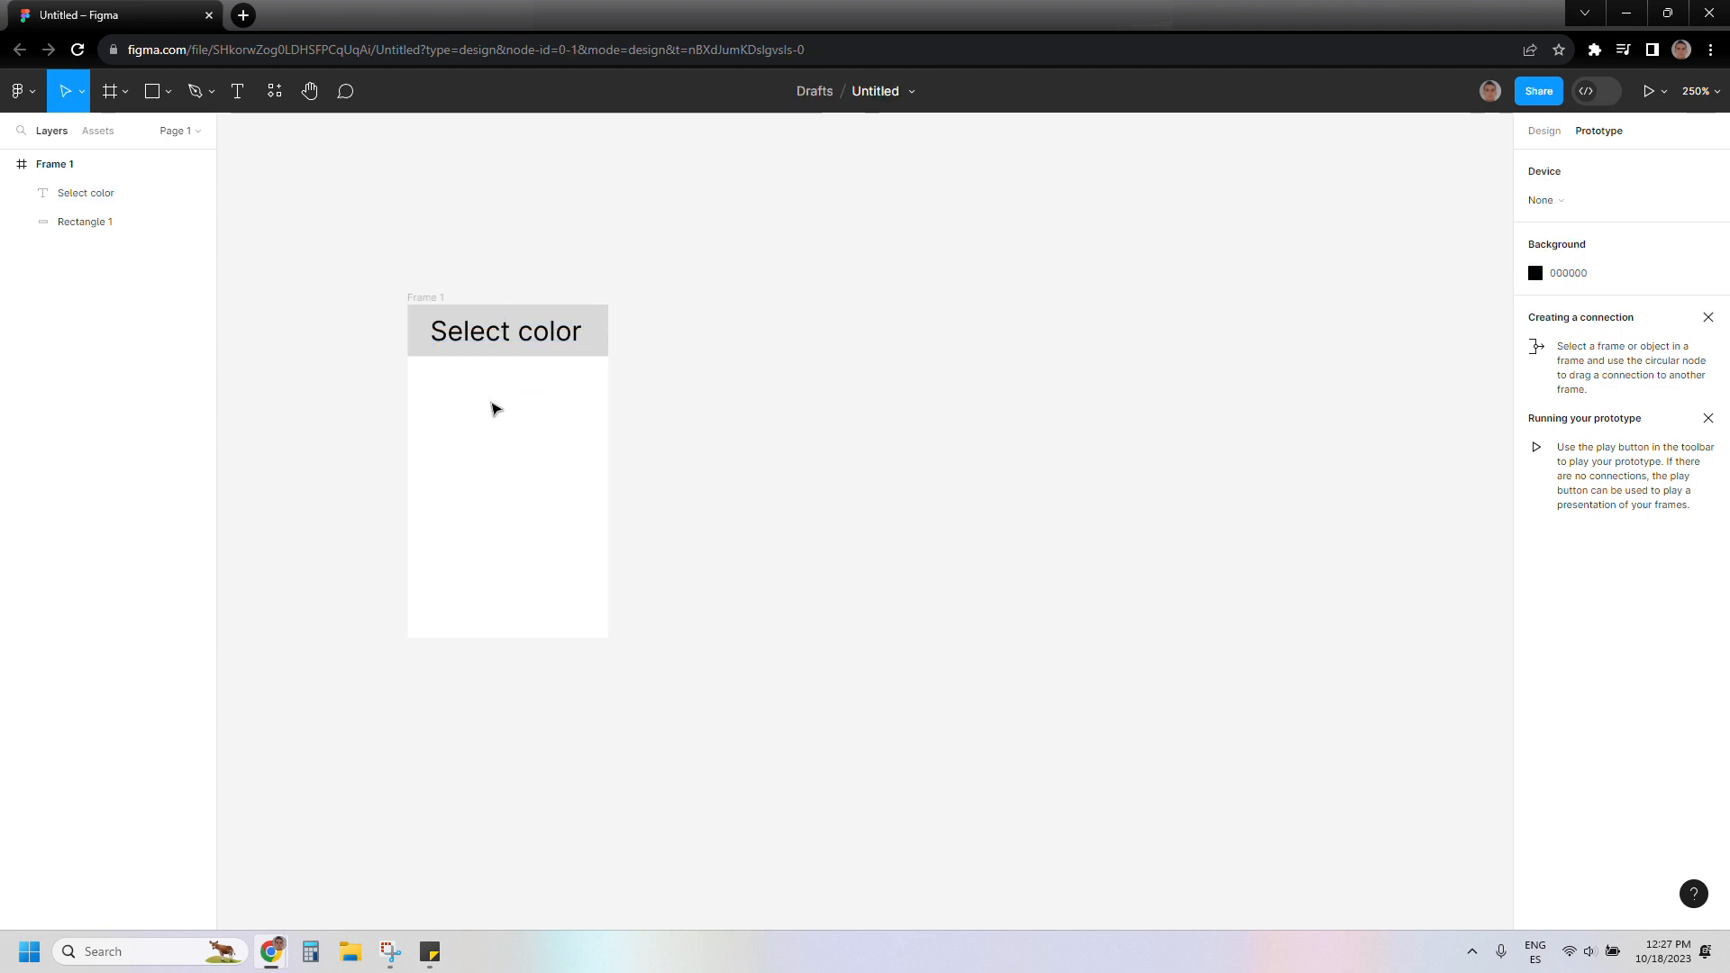
Draw a vertical scrollbar track 9 wide and 120 high near the frame's right edge, reaching from below the header to the frame's bottom.
left_click(160, 96)
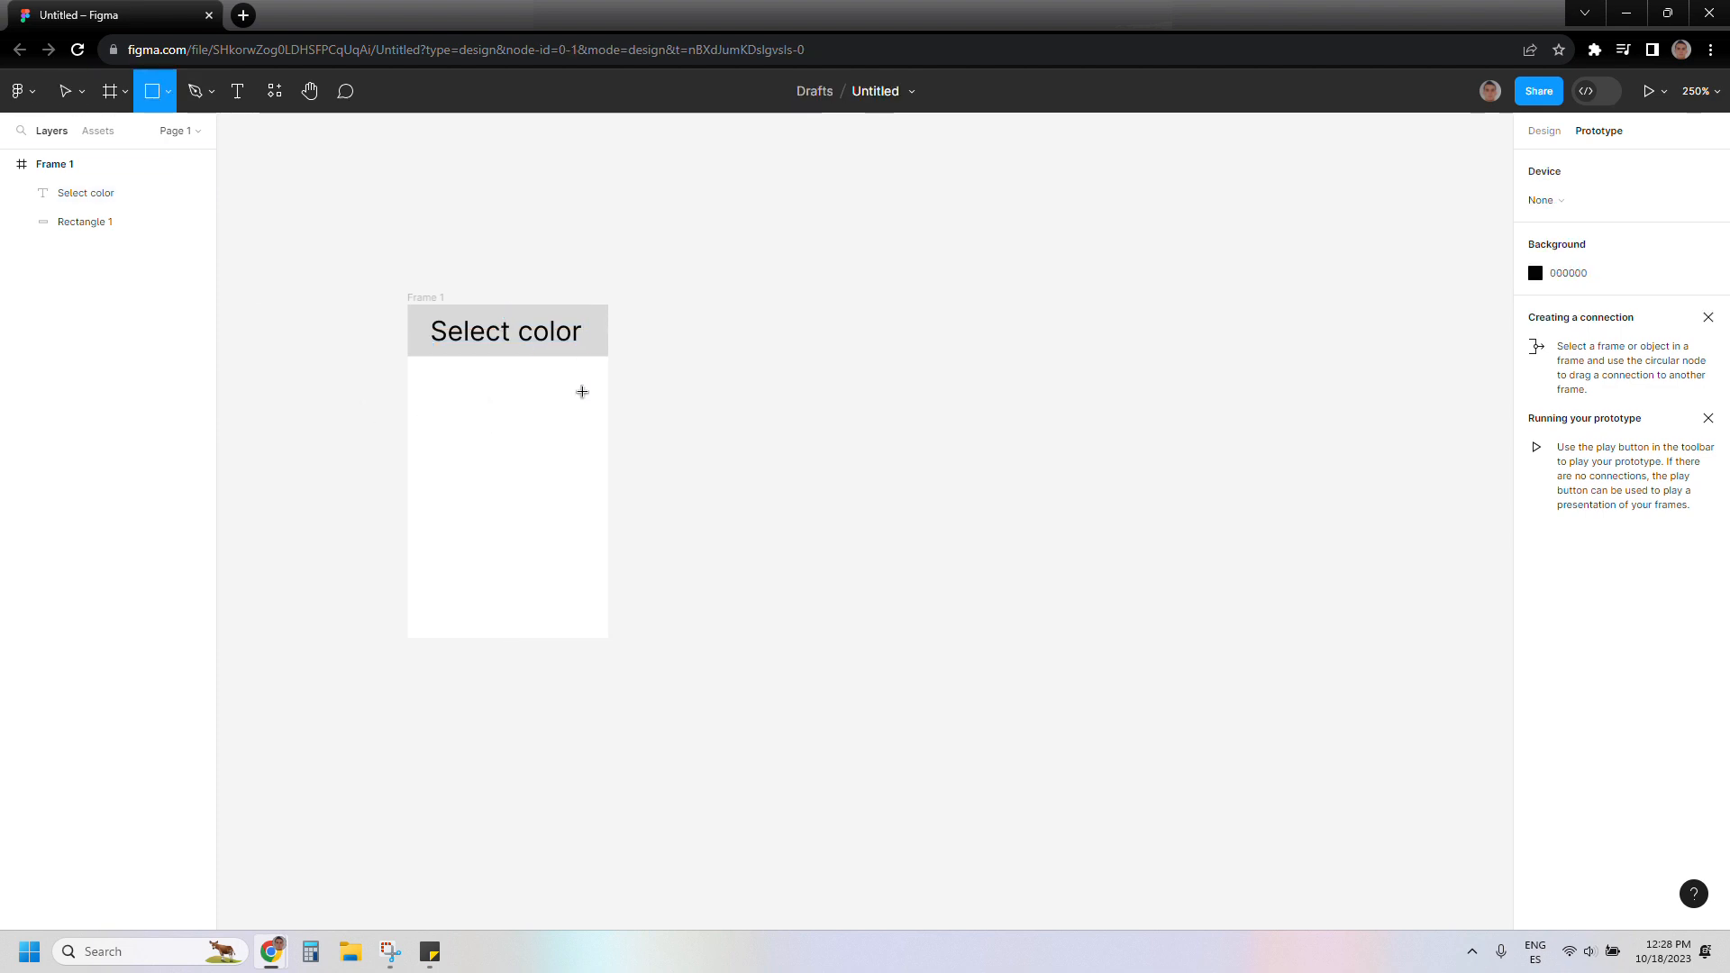
left_click_drag(581, 389, 598, 637)
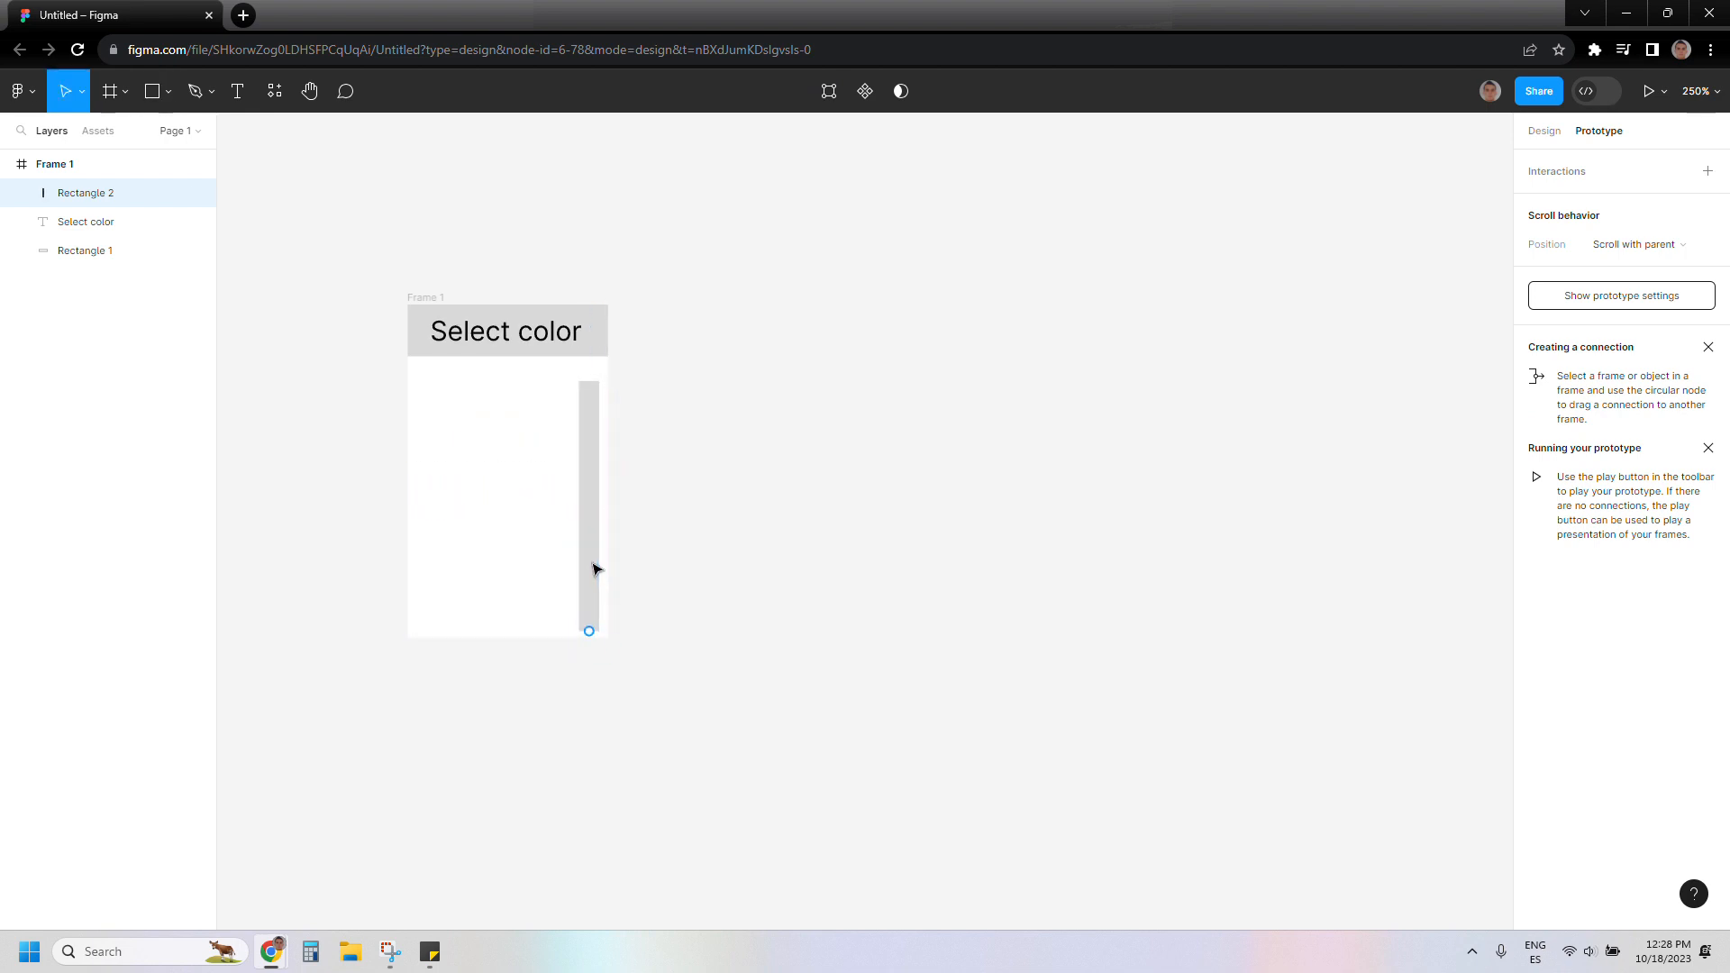
left_click_drag(592, 564, 596, 574)
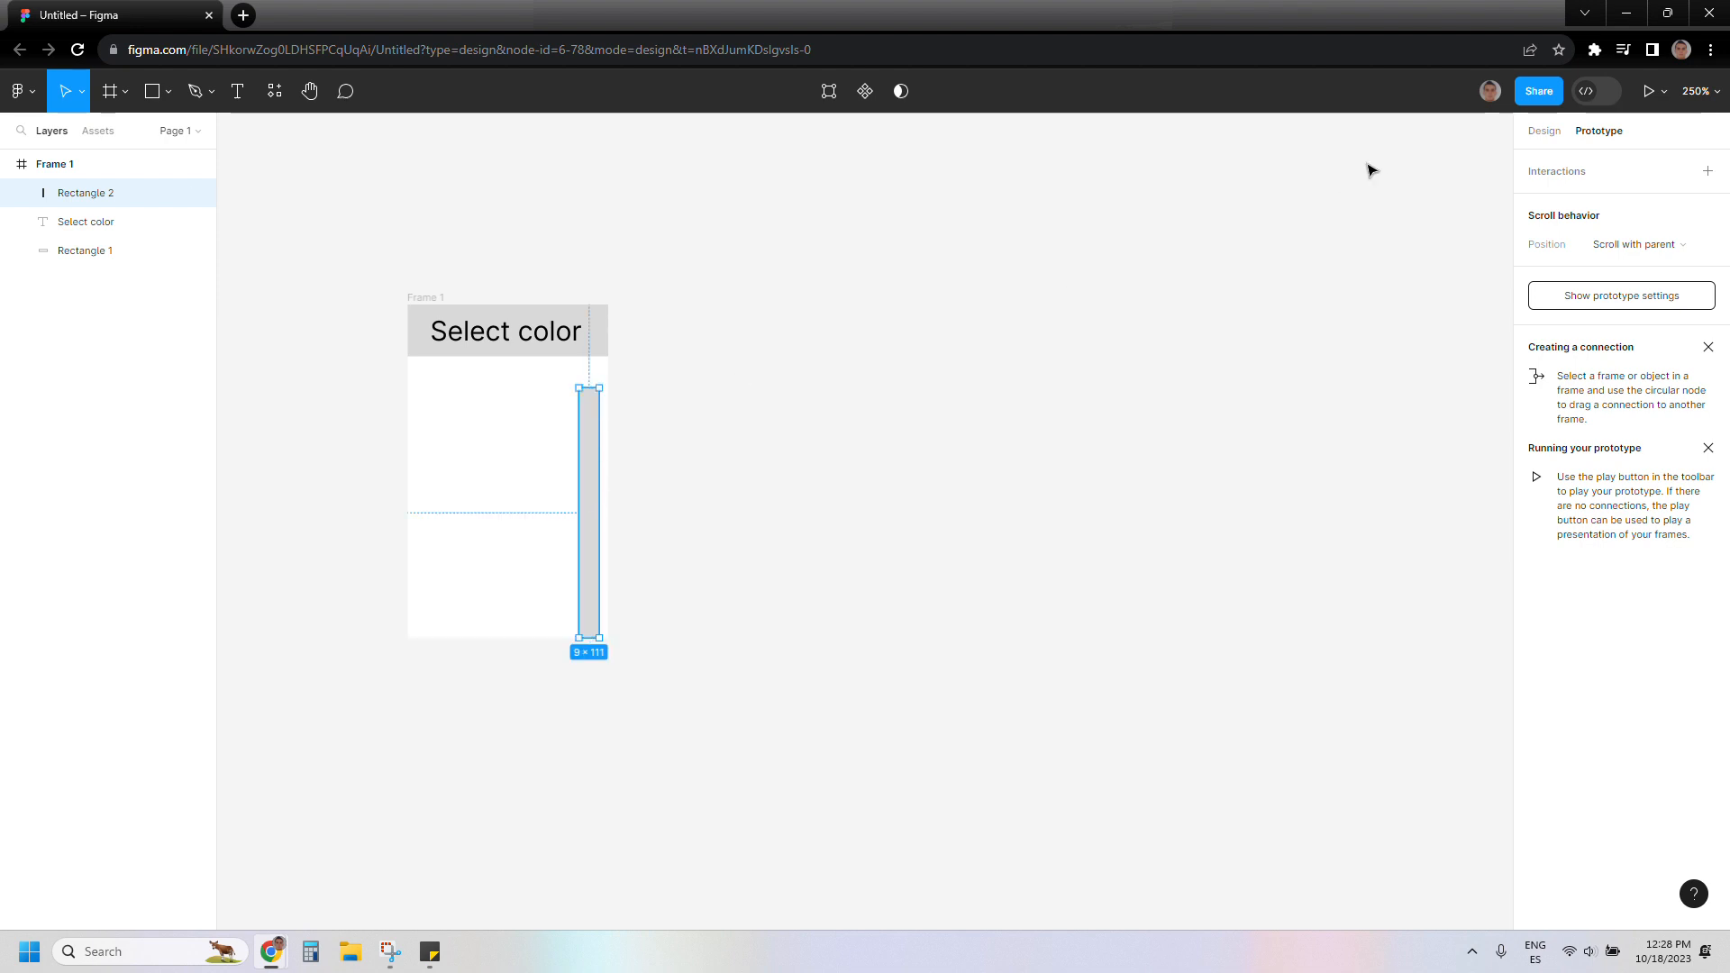
left_click(1544, 131)
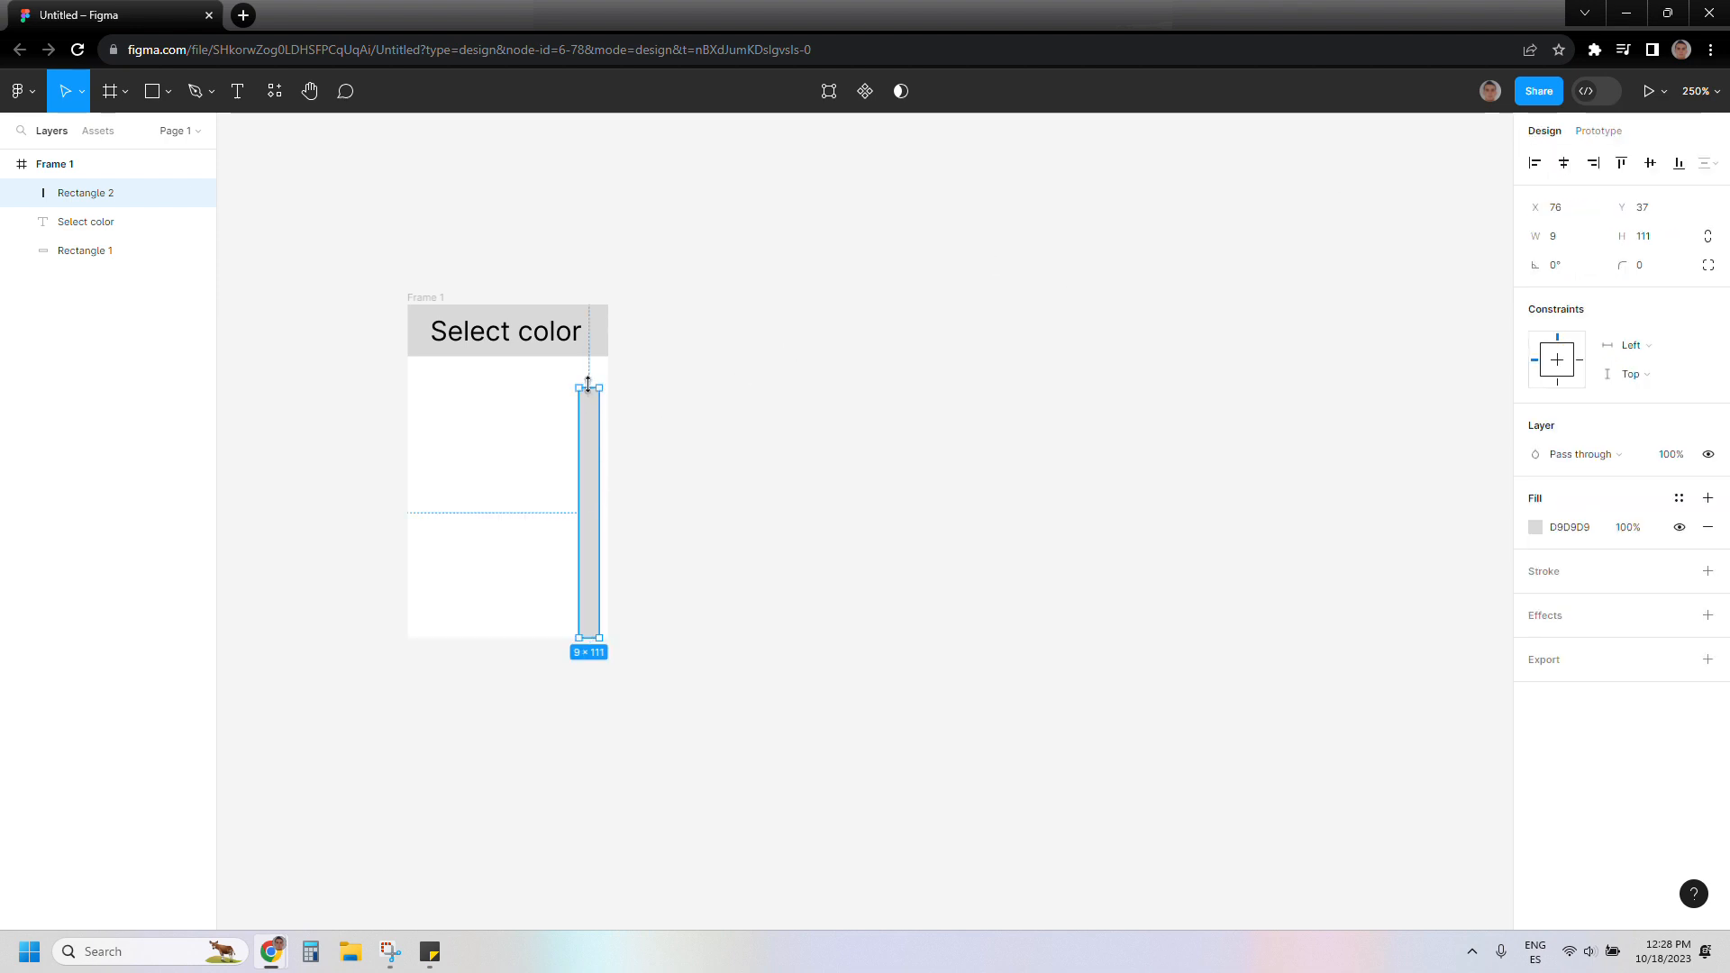
left_click_drag(587, 384, 587, 366)
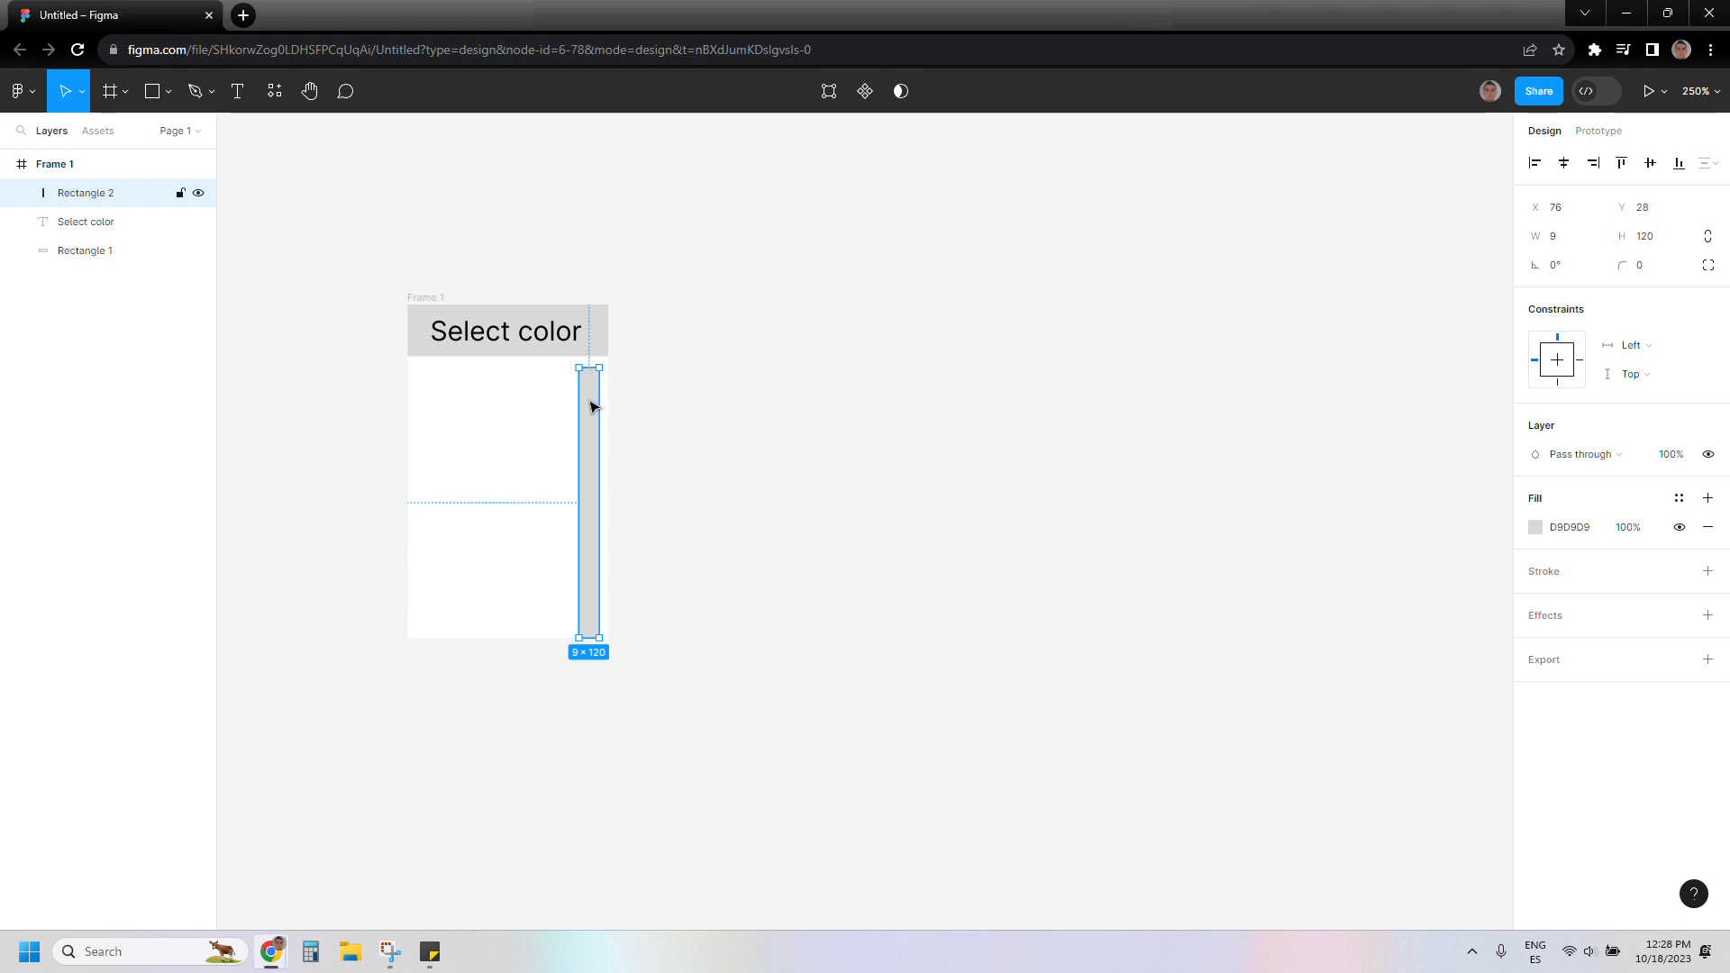
Duplicate the scrollbar track, shorten the copy to a 21-high thumb at the track's top and fill it with grey A5A4A4.
key("ctrl+d")
left_click_drag(587, 639, 599, 416)
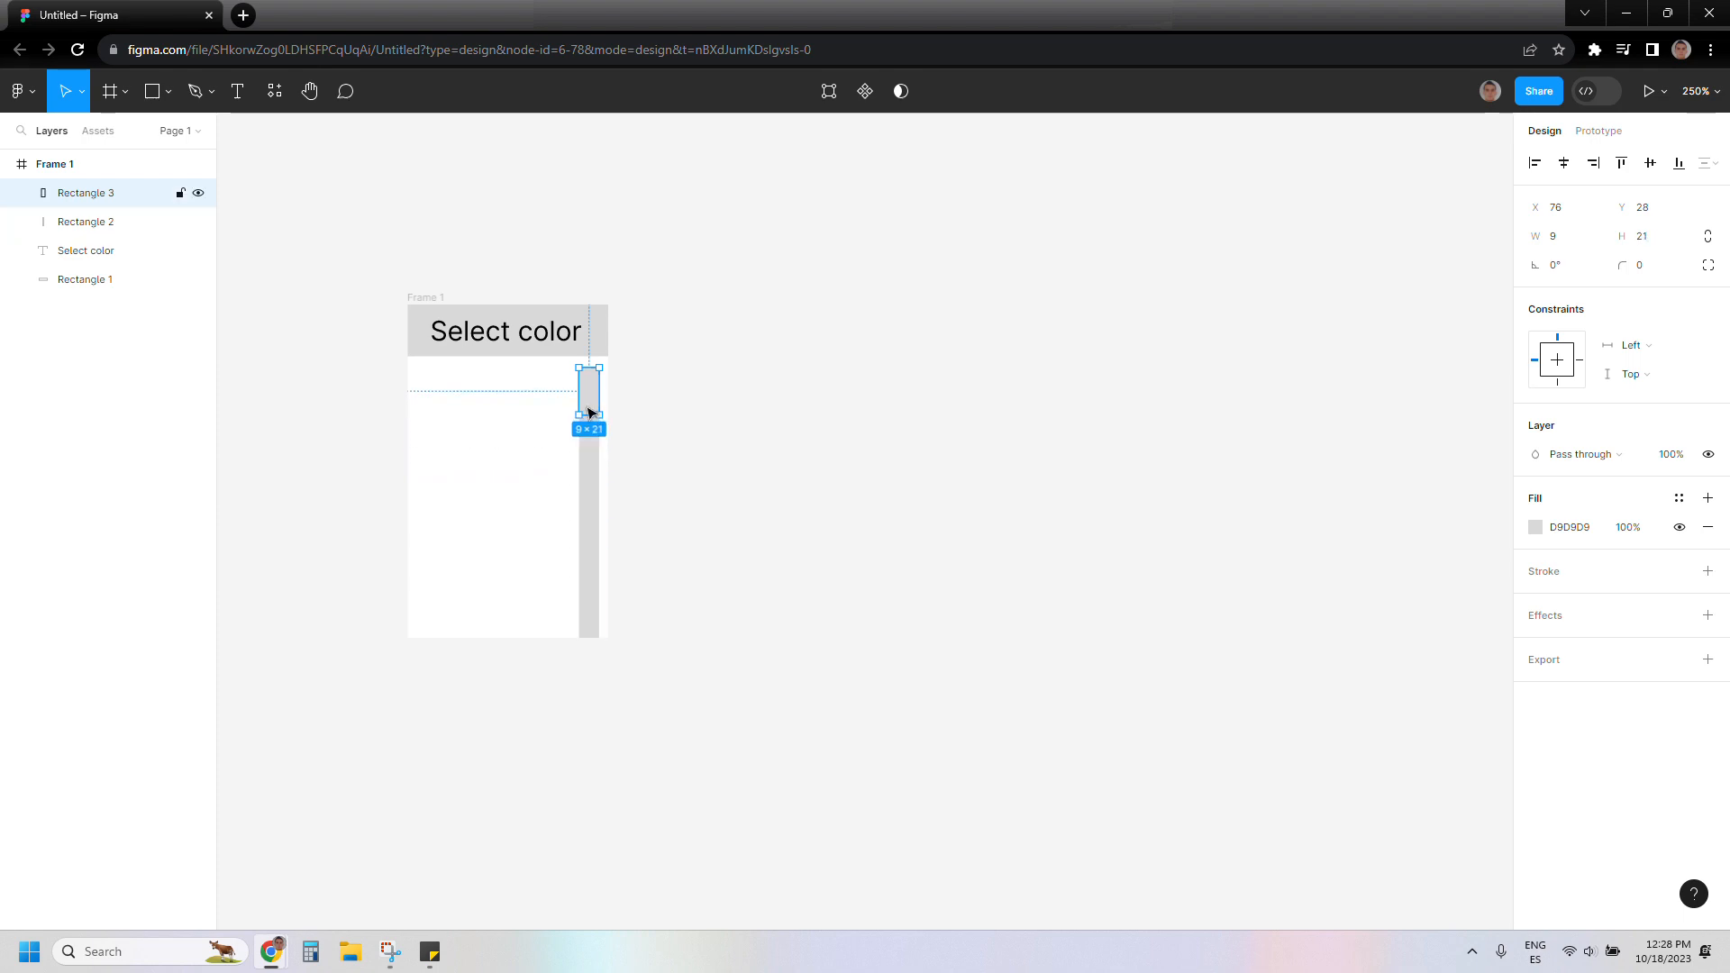
left_click(1535, 527)
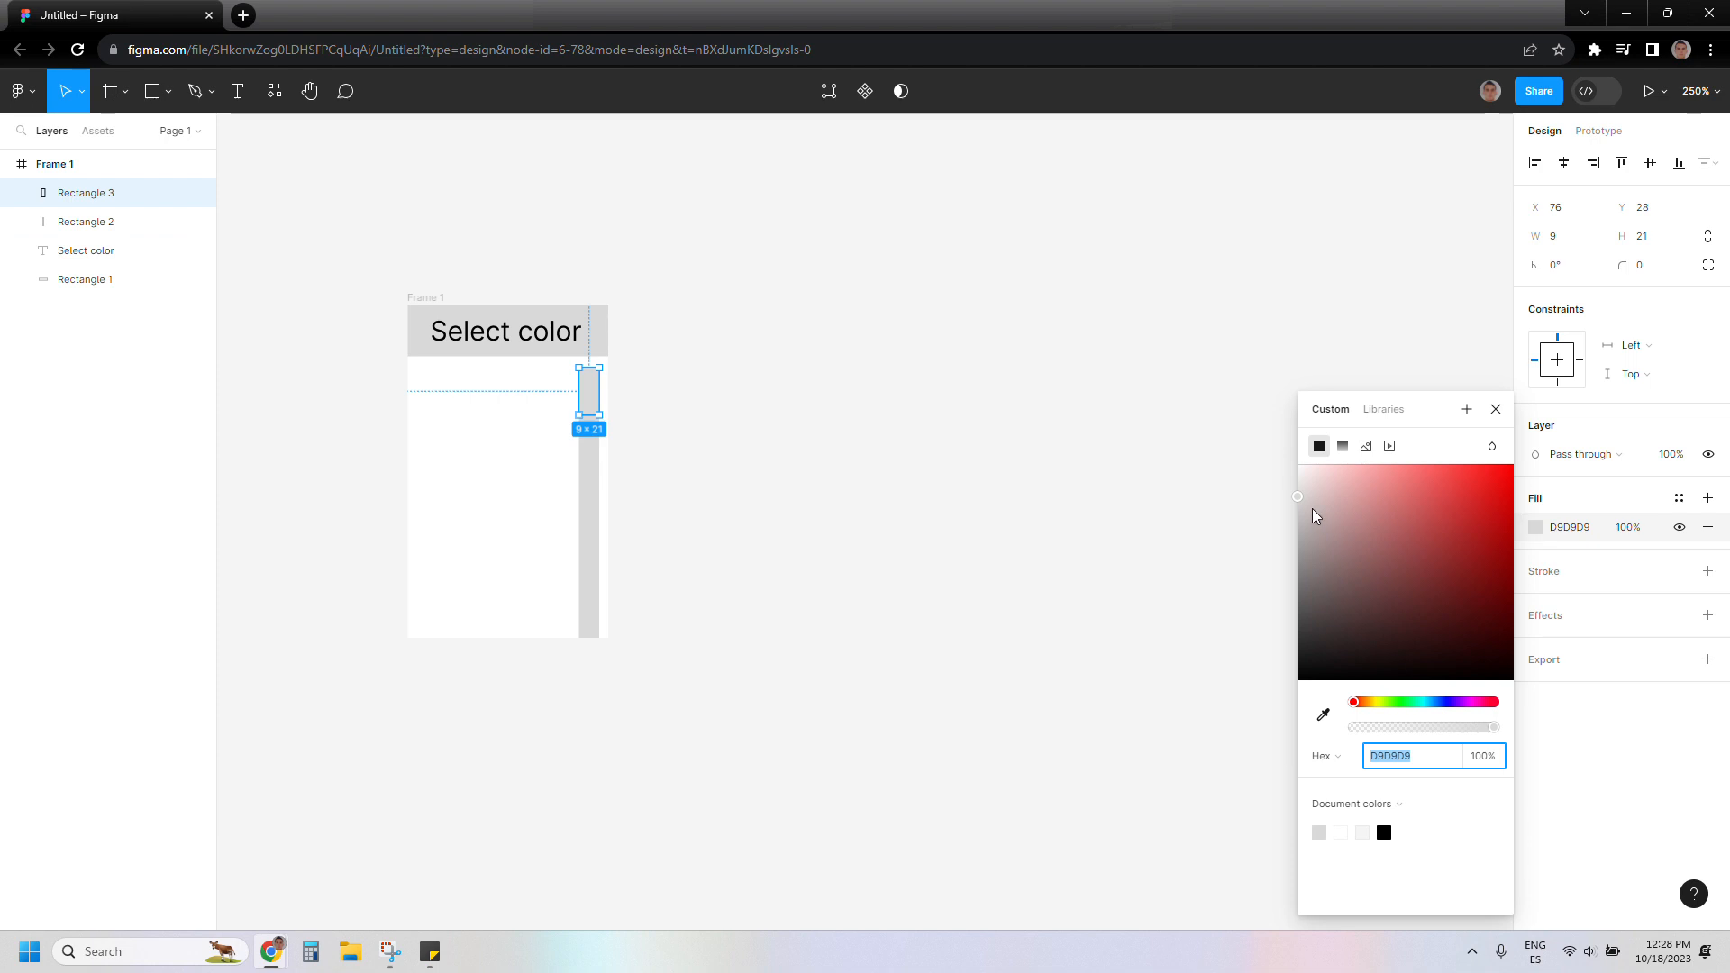
left_click_drag(1297, 498, 1297, 542)
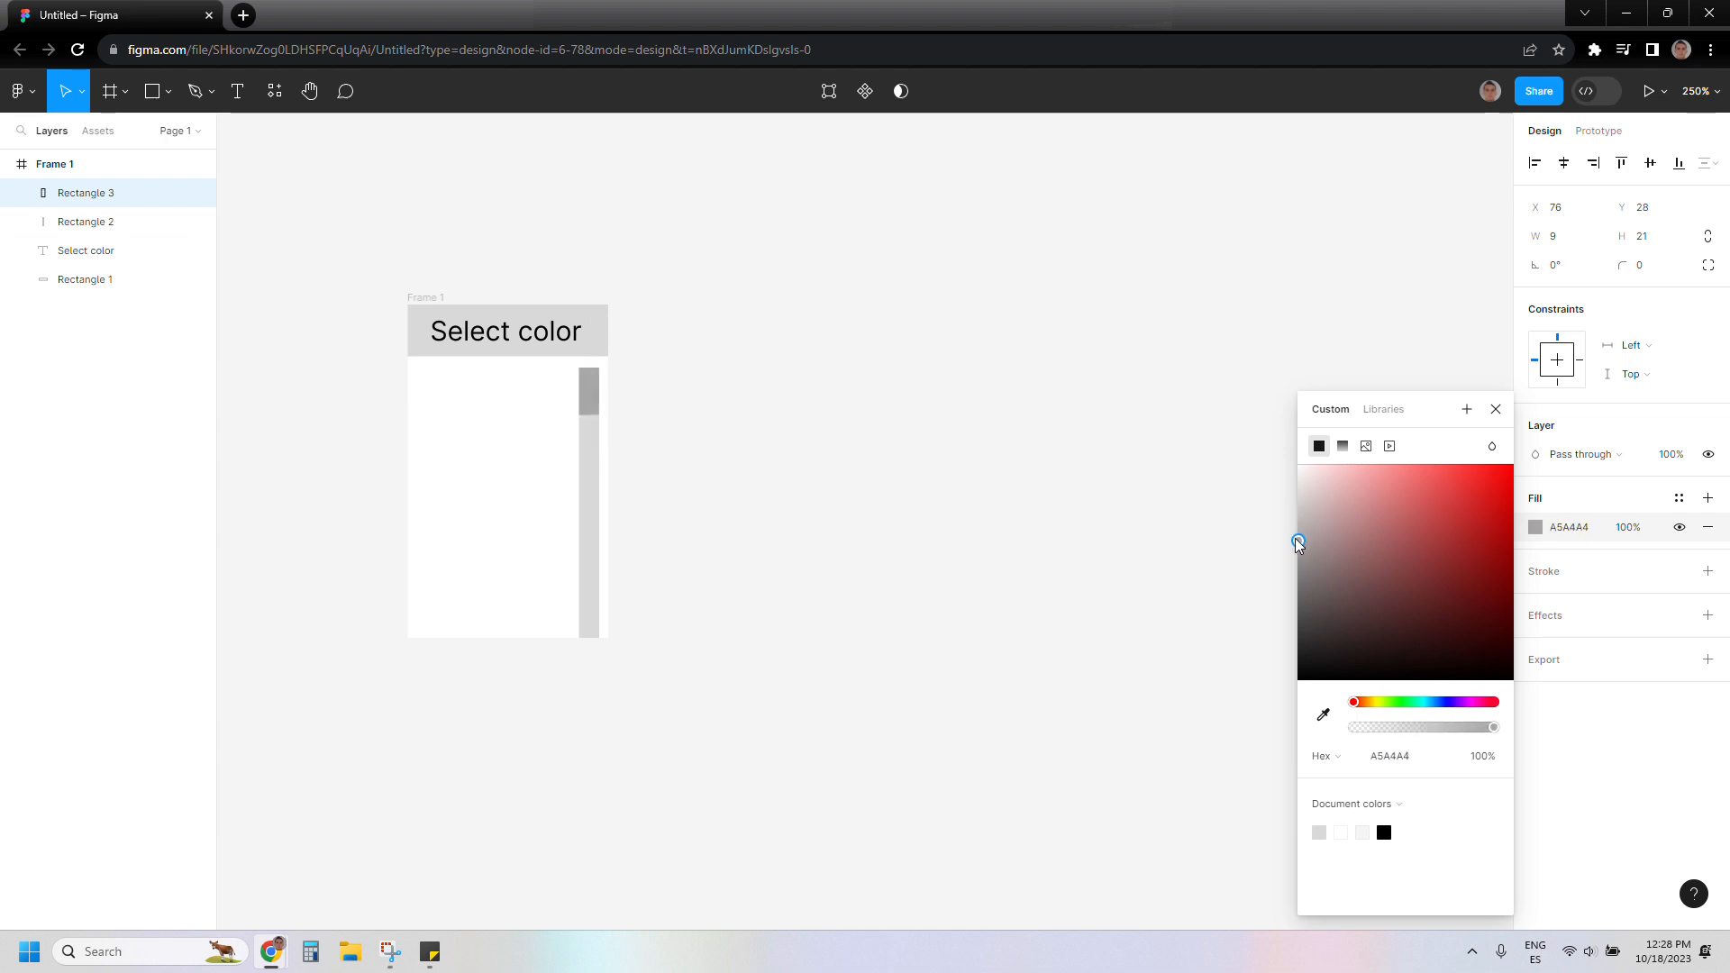
Set the fill opacity of the long scrollbar track to 40%.
left_click(585, 530)
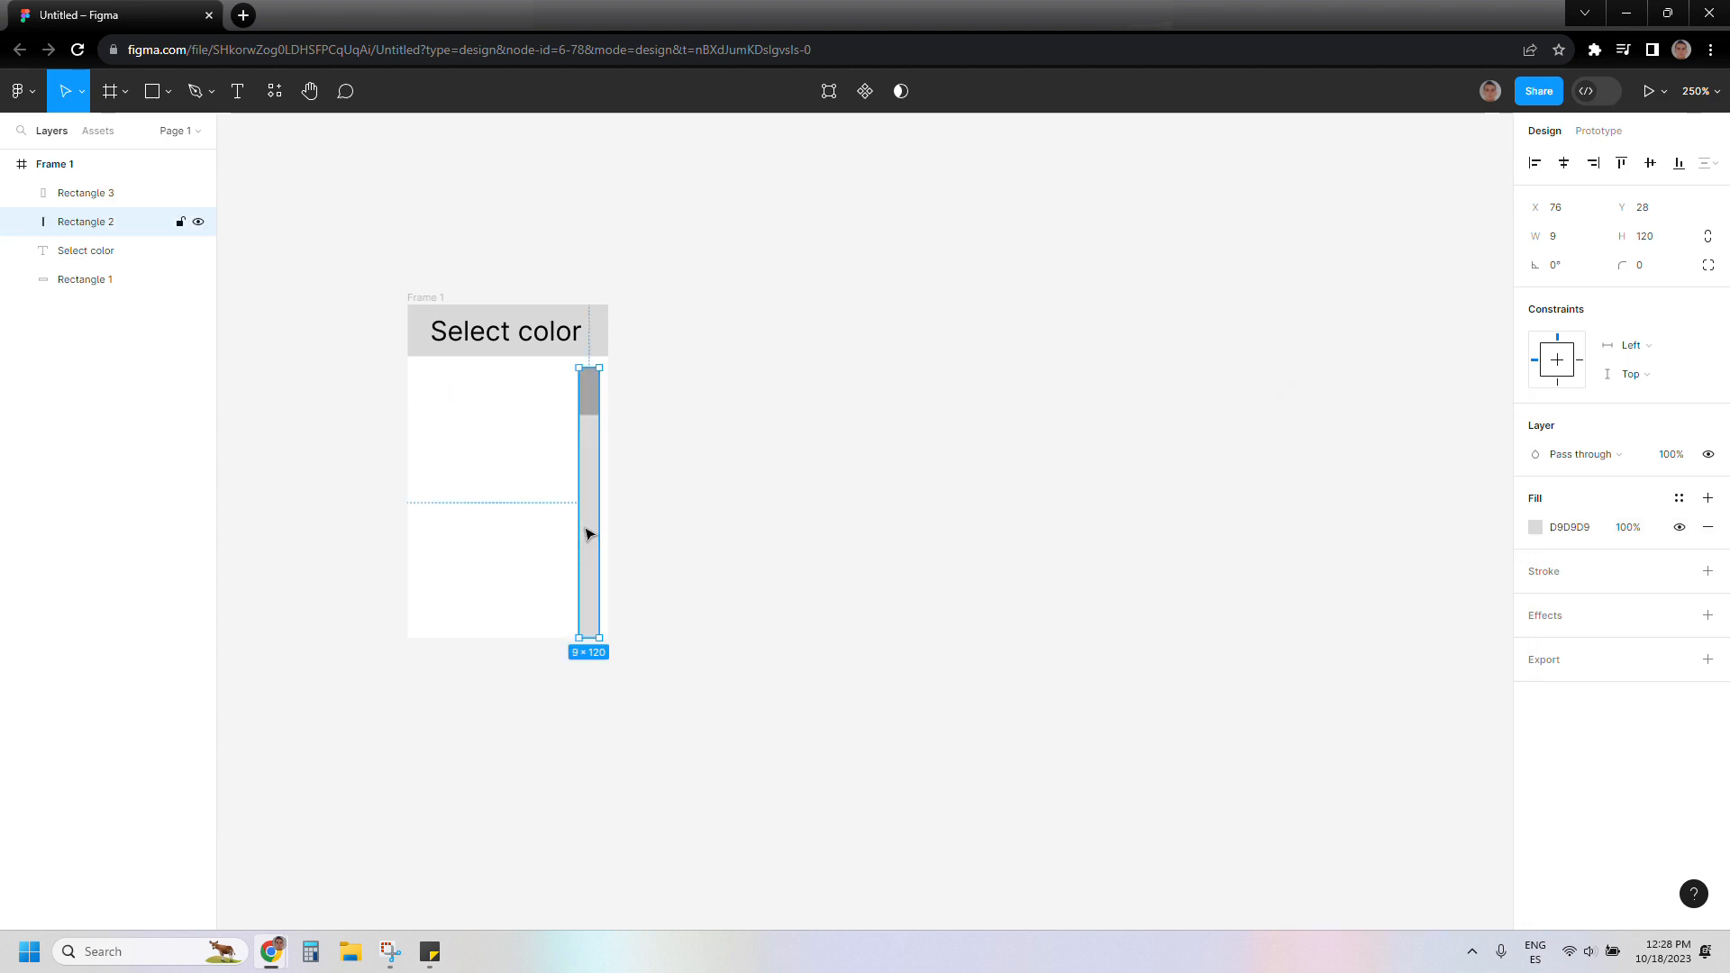
left_click(1633, 535)
type("40")
key("Return")
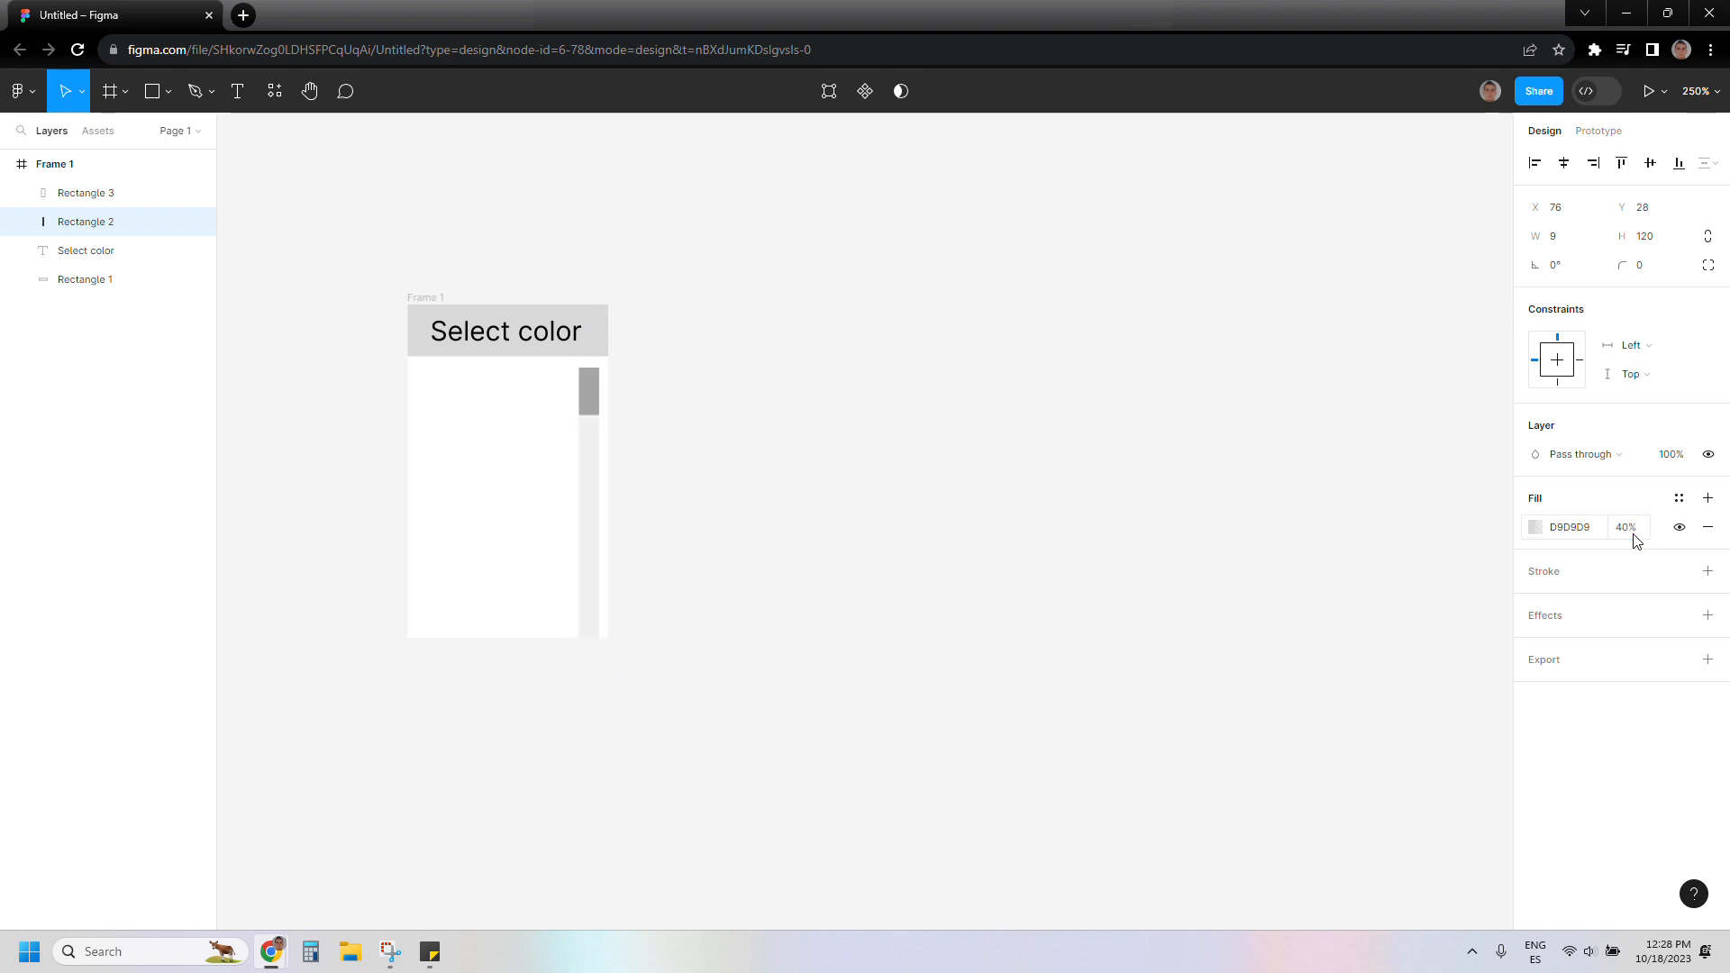
left_click(1031, 522)
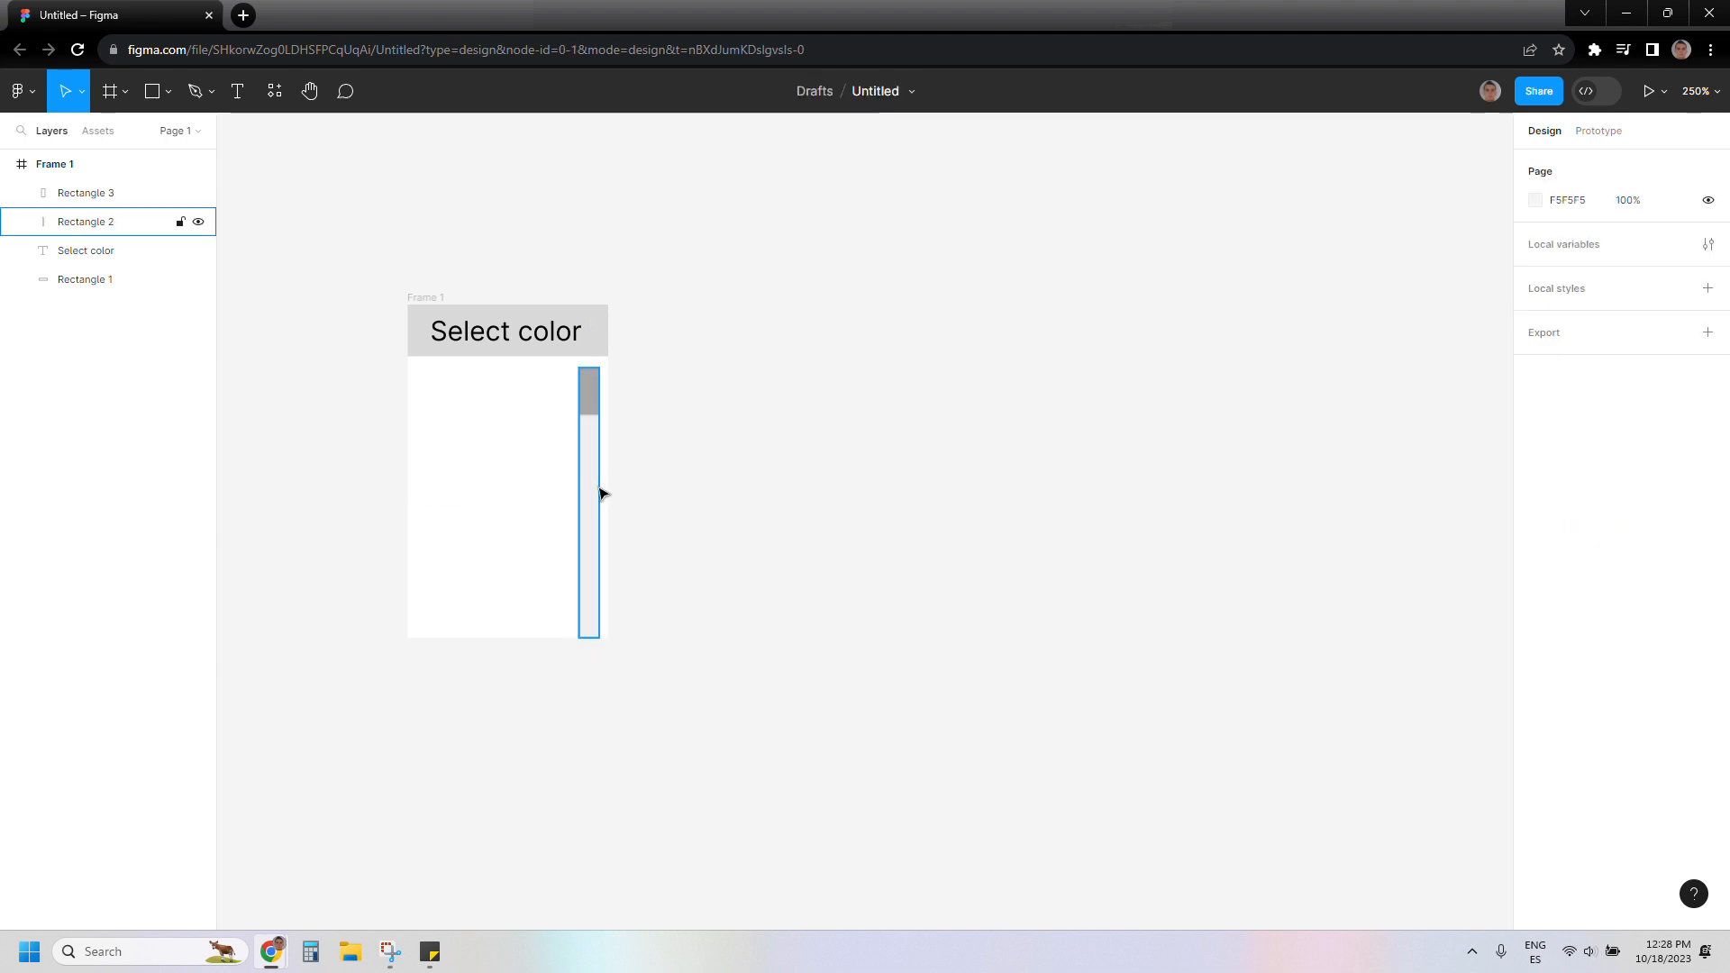
Lengthen the dark scrollbar thumb slightly downward, keeping its top at the start of the track.
left_click(589, 409)
left_click_drag(591, 421, 590, 436)
left_click(645, 438)
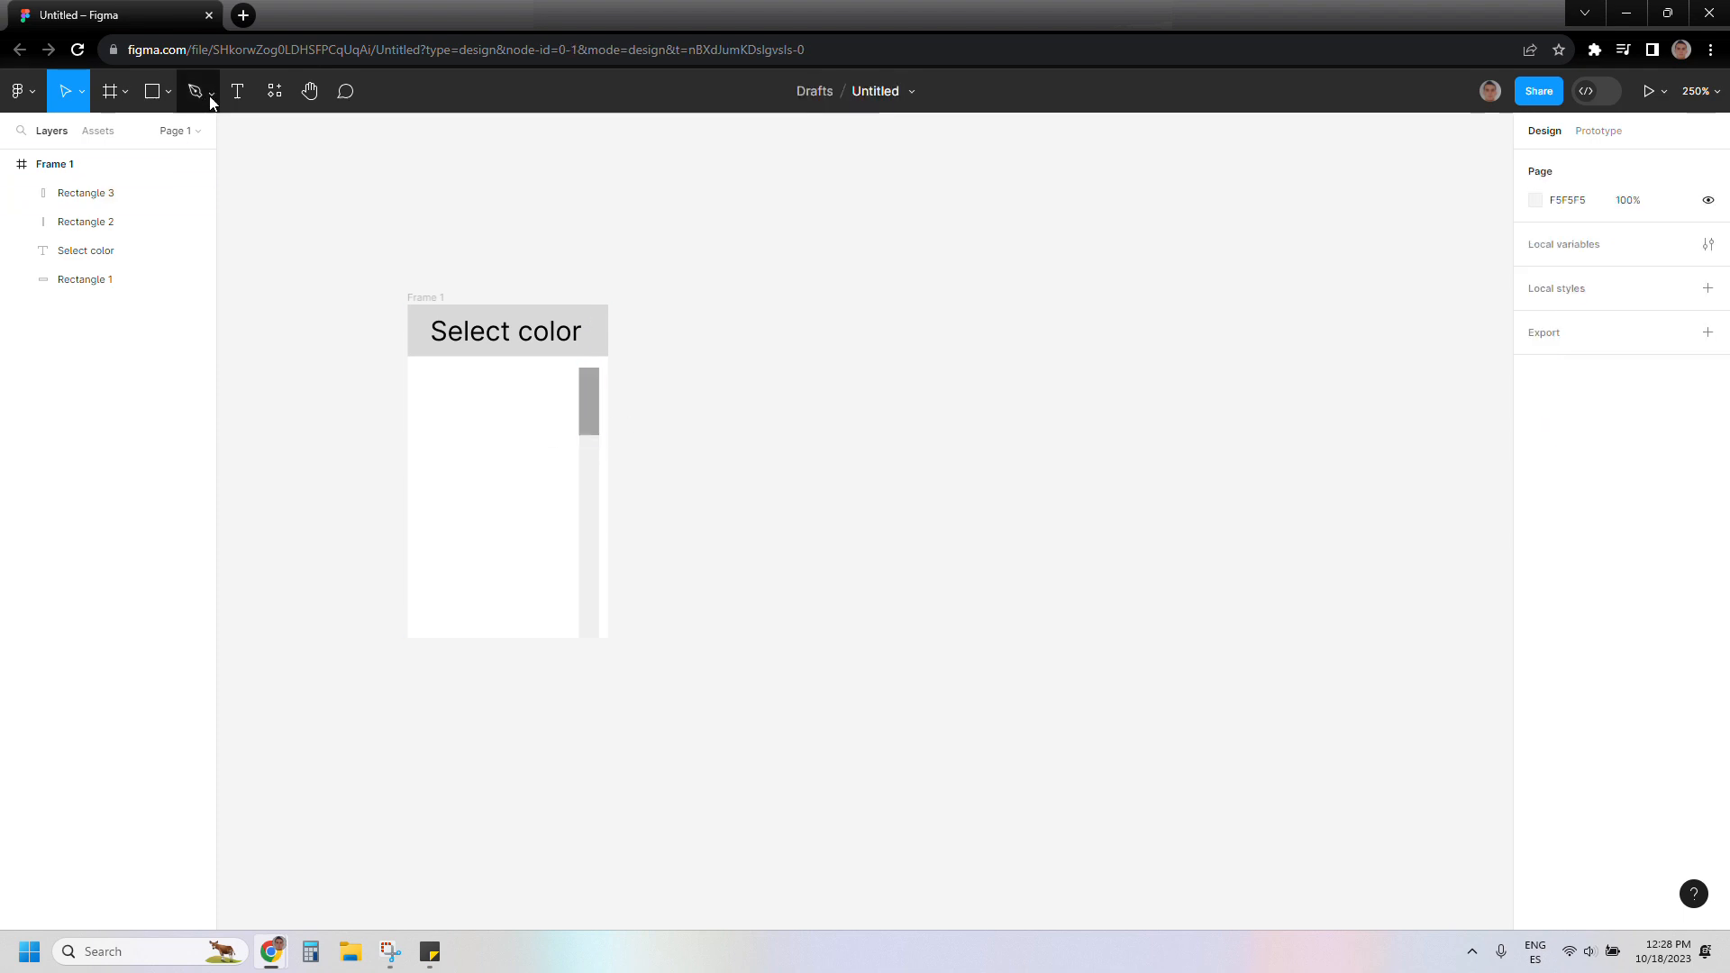
Add a text box of about 82 × 24 reading "BLACK" on the canvas to the right of Frame 1.
left_click(239, 105)
left_click_drag(675, 328, 860, 384)
type("BLACK")
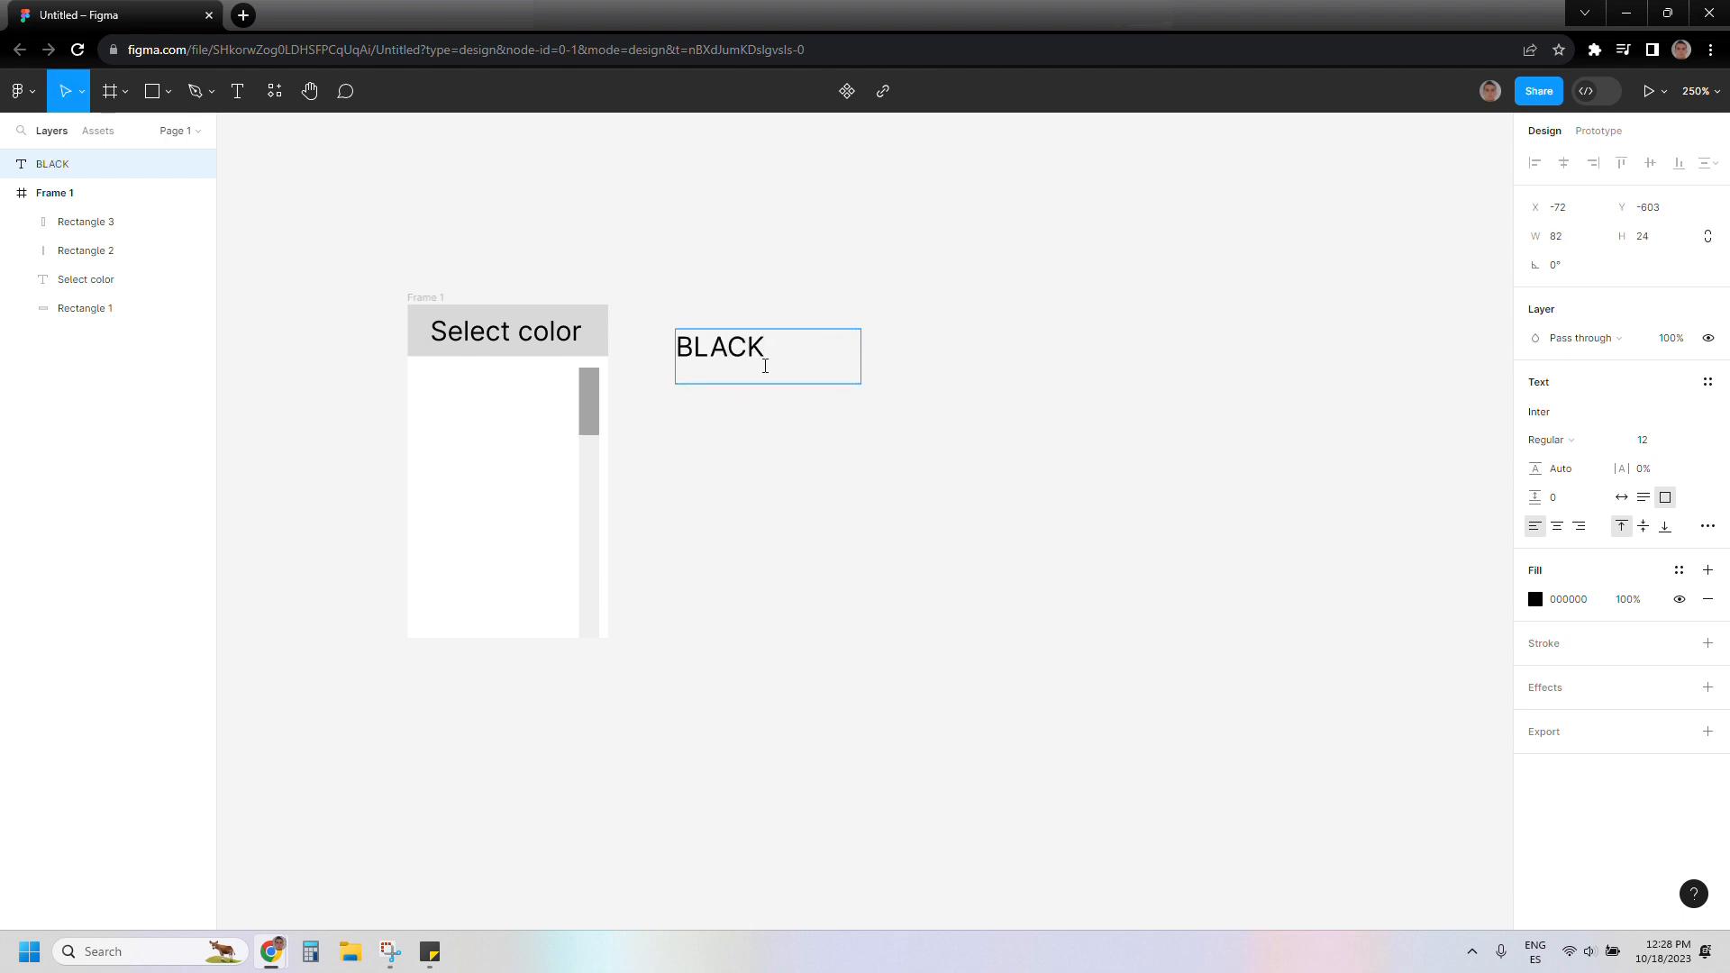
key("Escape")
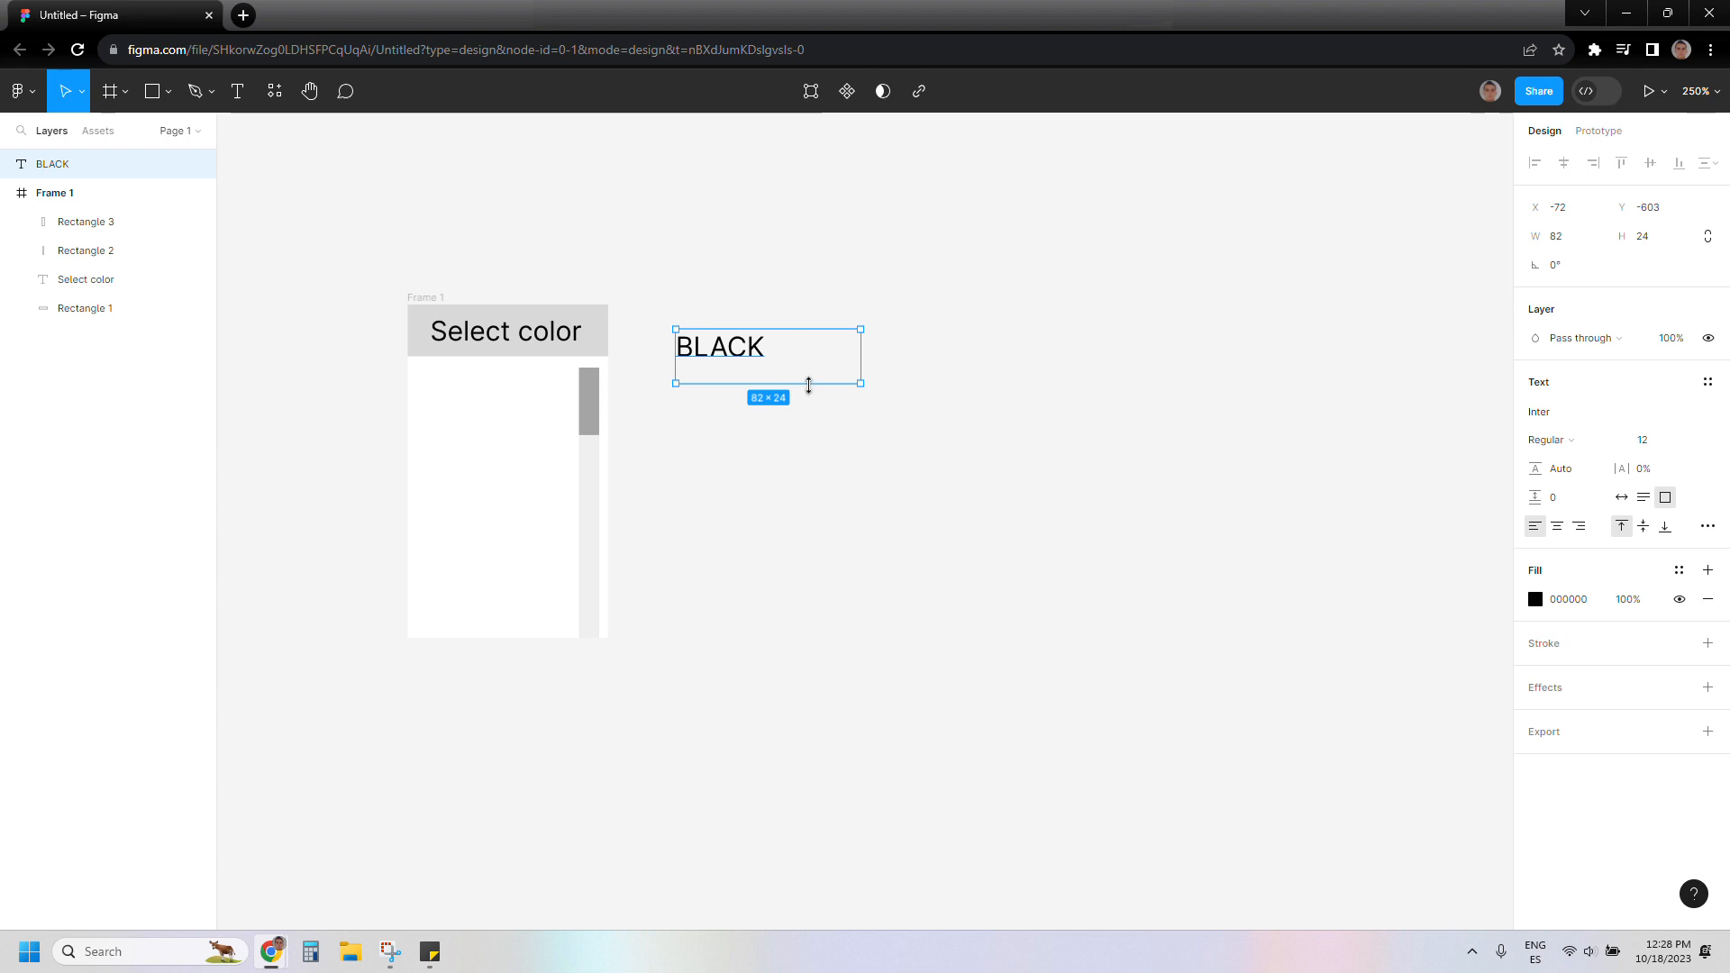
Shrink the BLACK text box to about 64 × 14 and add a copy below it reading "ORANGE".
left_click_drag(808, 385, 775, 405)
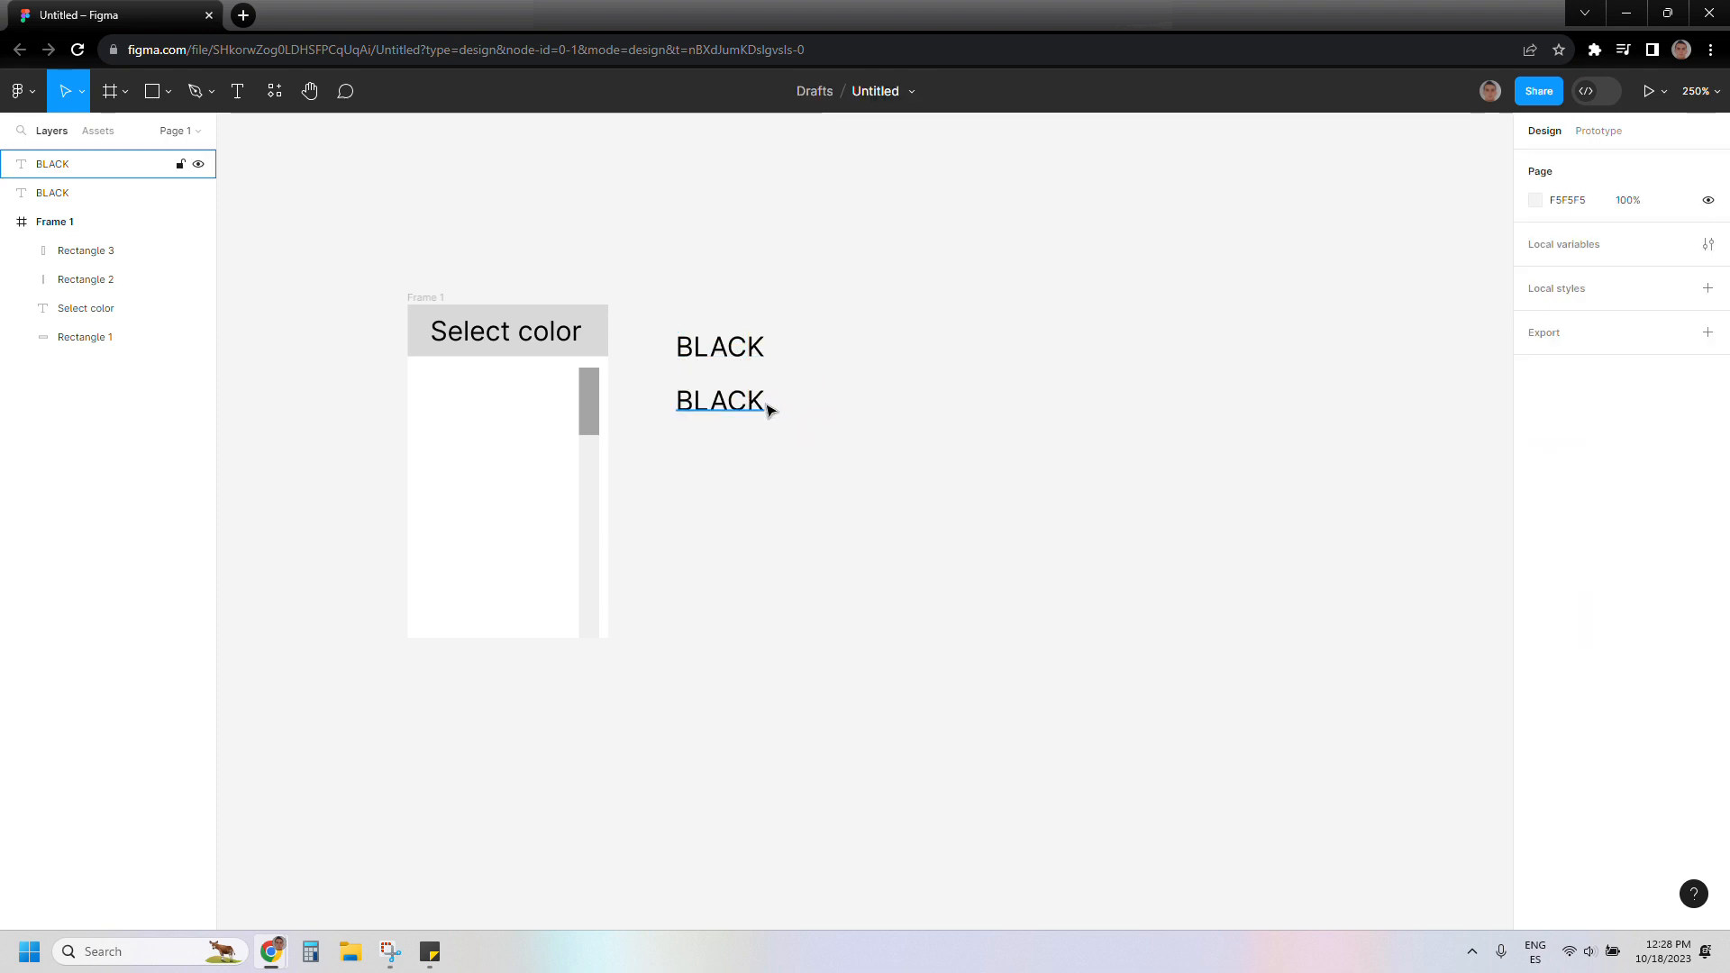
double_click(764, 406)
type("ORANGE")
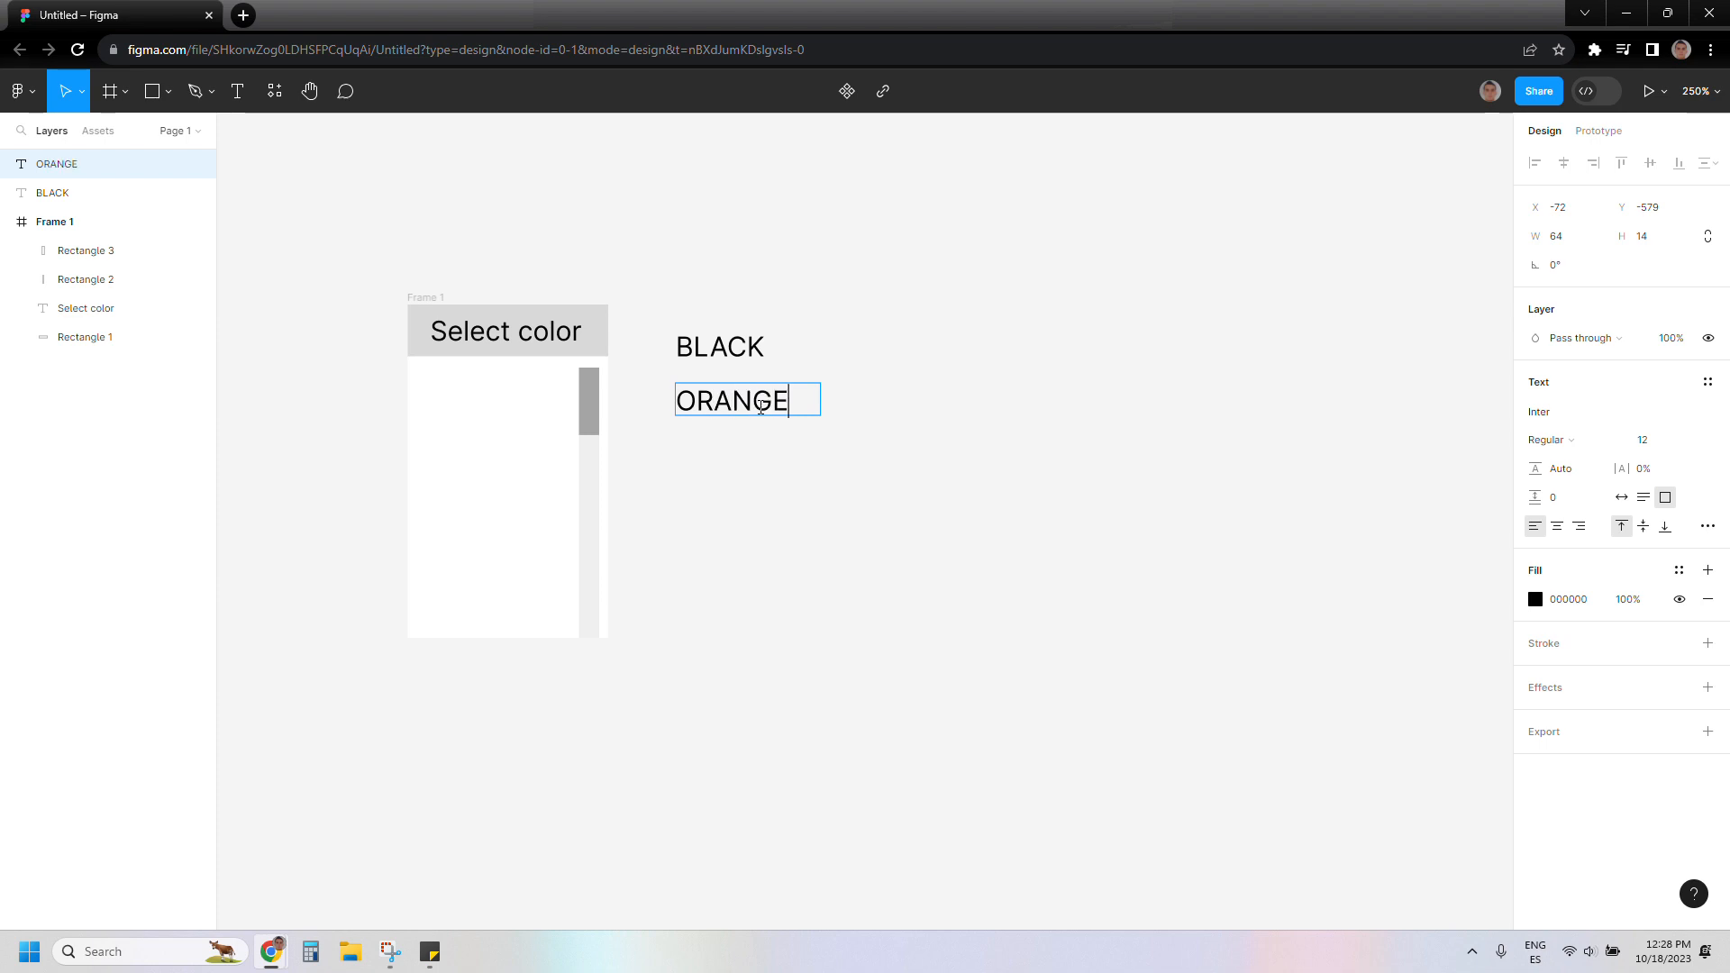
key("Escape")
Duplicate the ORANGE label directly below it and change the copy's text to "PURPLE".
left_click_drag(748, 400, 741, 439)
key("ctrl+d")
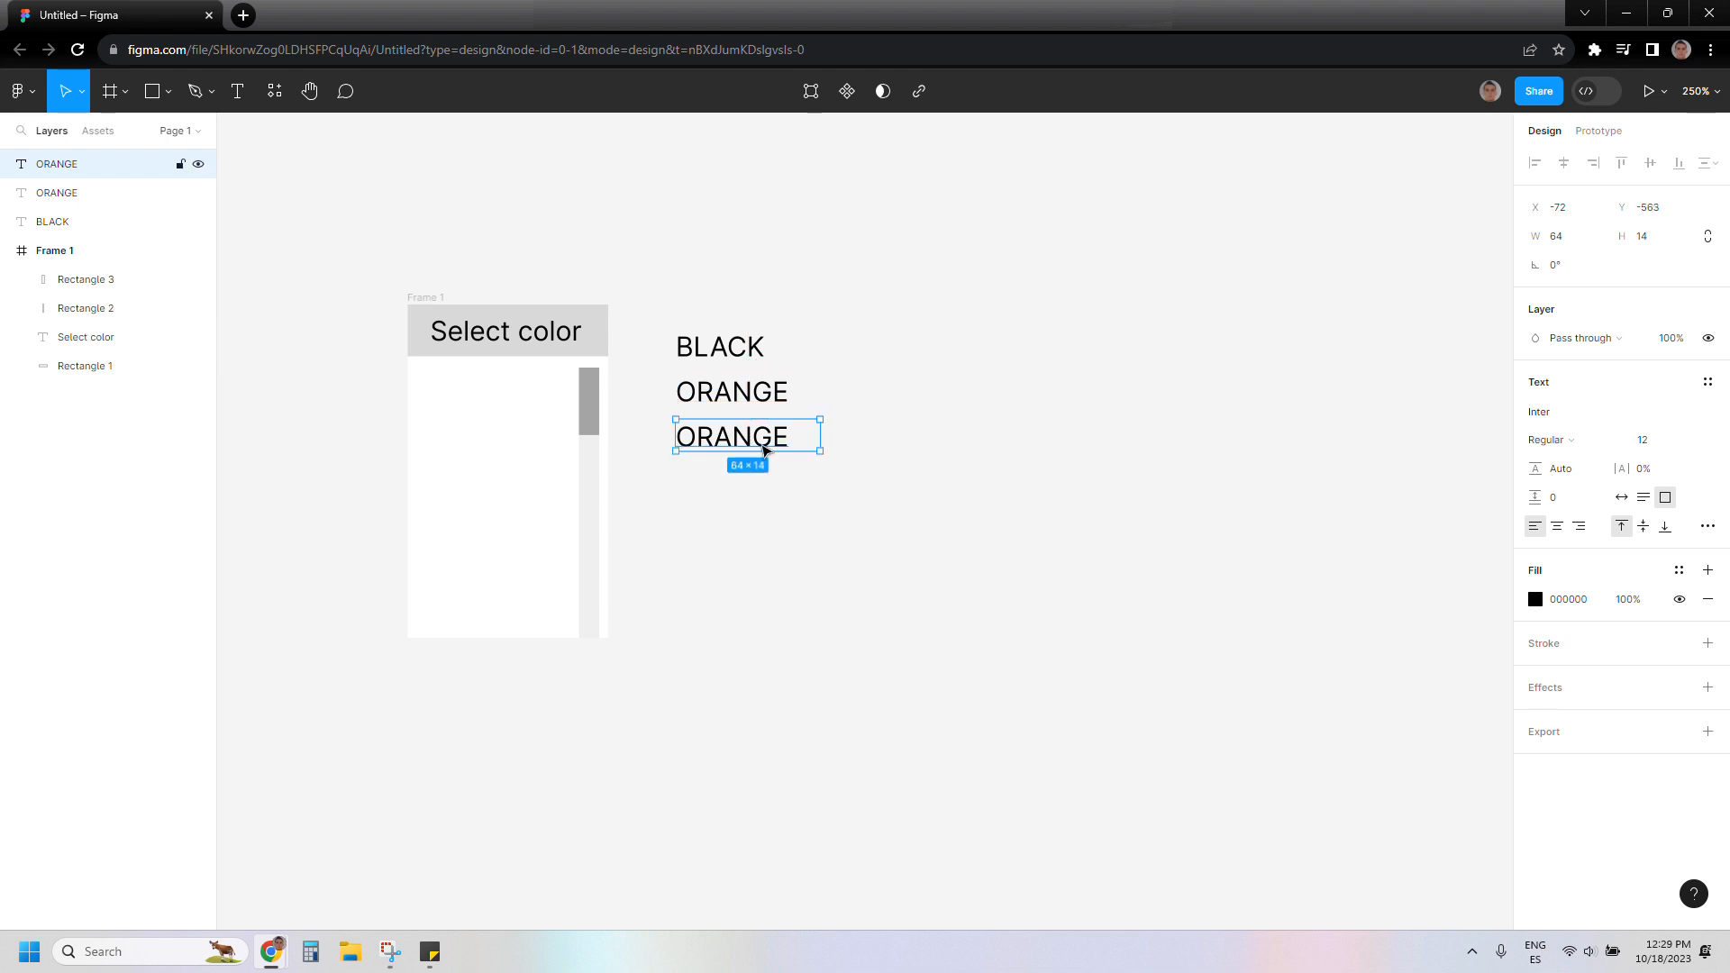
double_click(741, 438)
type("PURPLE")
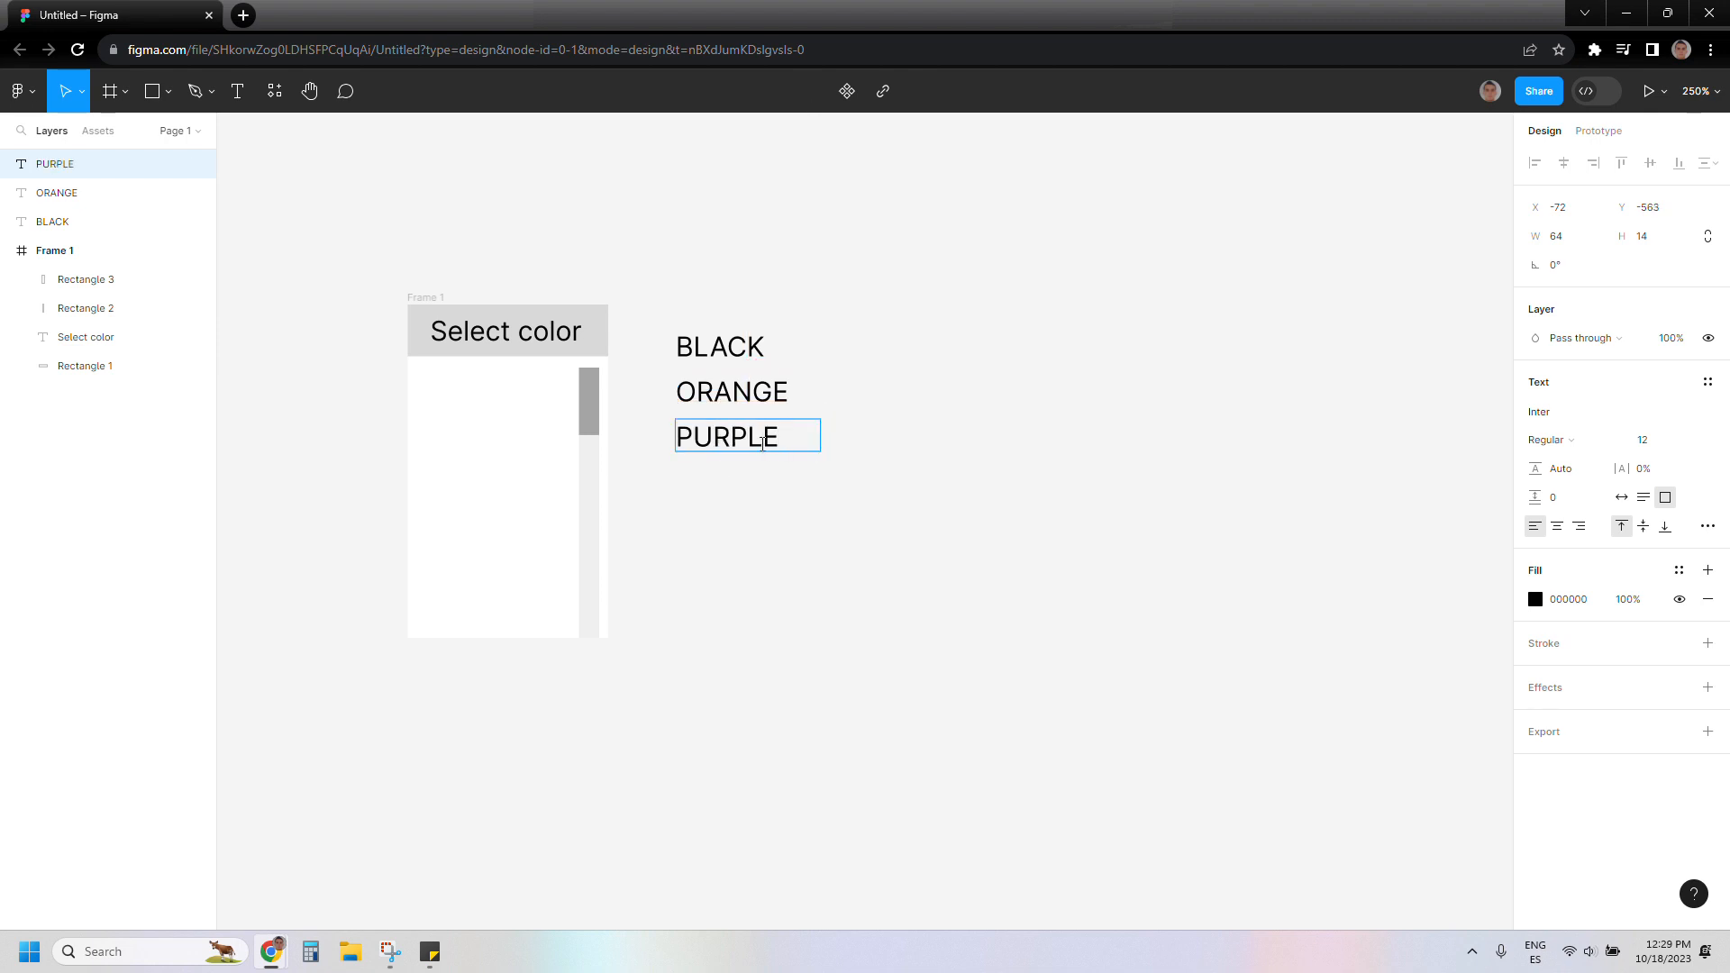
key("Escape")
Duplicate the PURPLE label, place the copy below it at the same spacing and change its text to "WHITE".
key("ctrl+d")
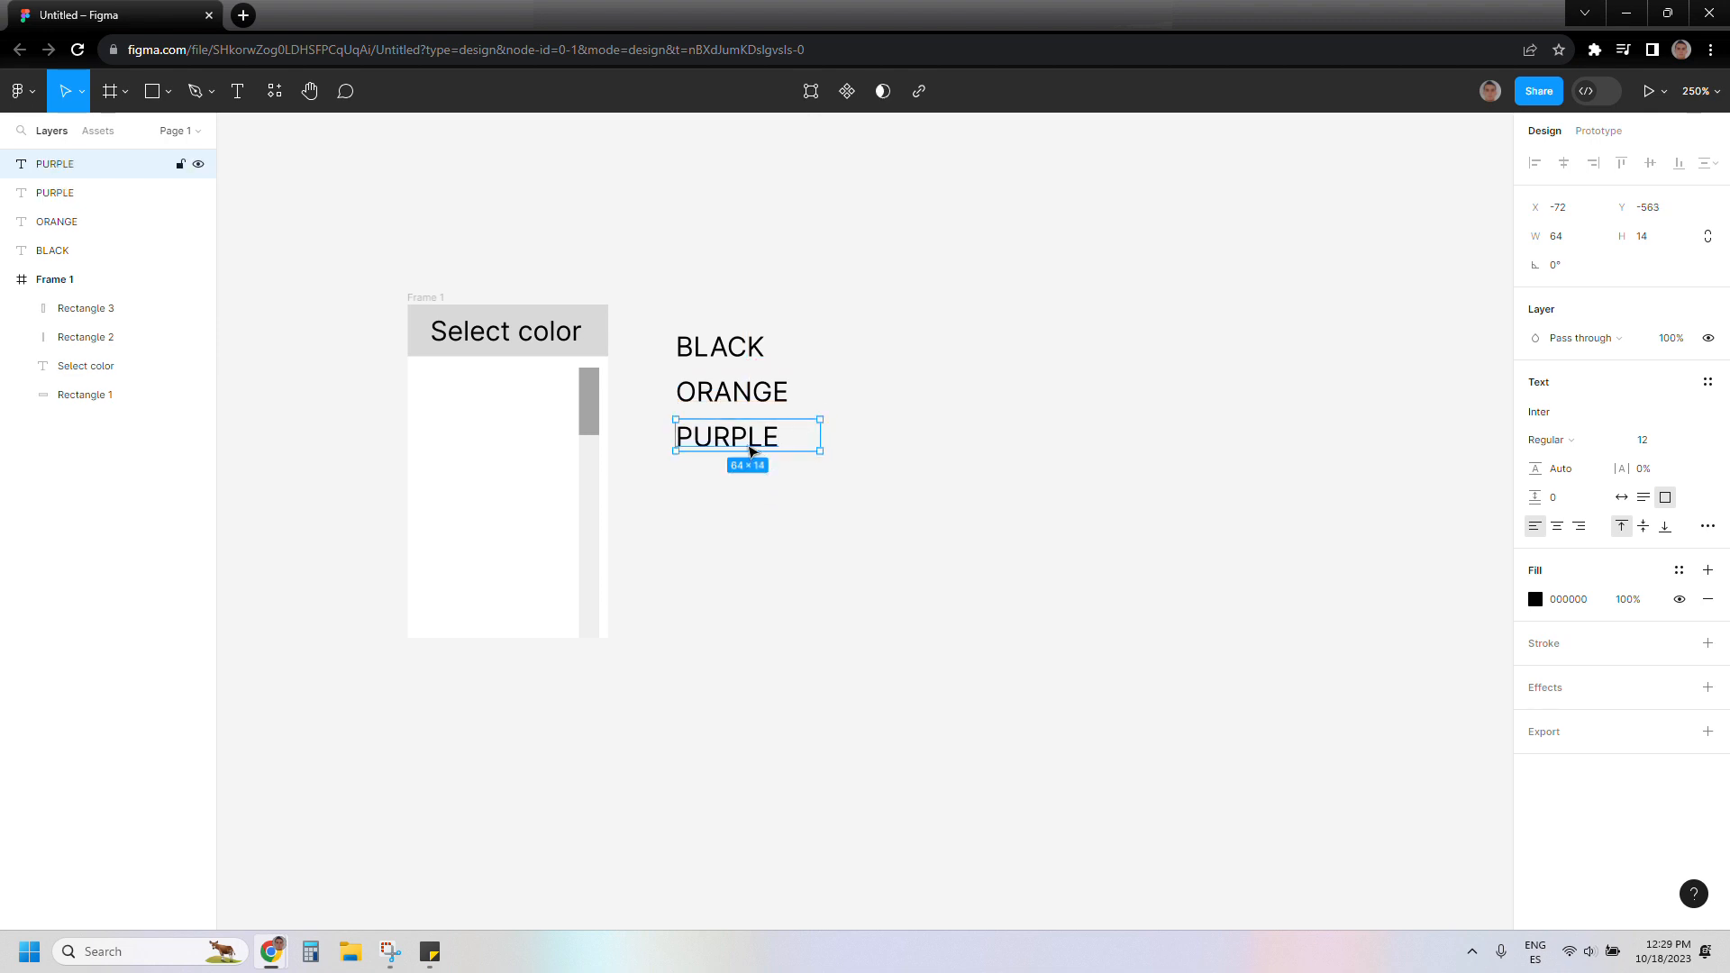
left_click_drag(757, 443, 752, 494)
double_click(752, 493)
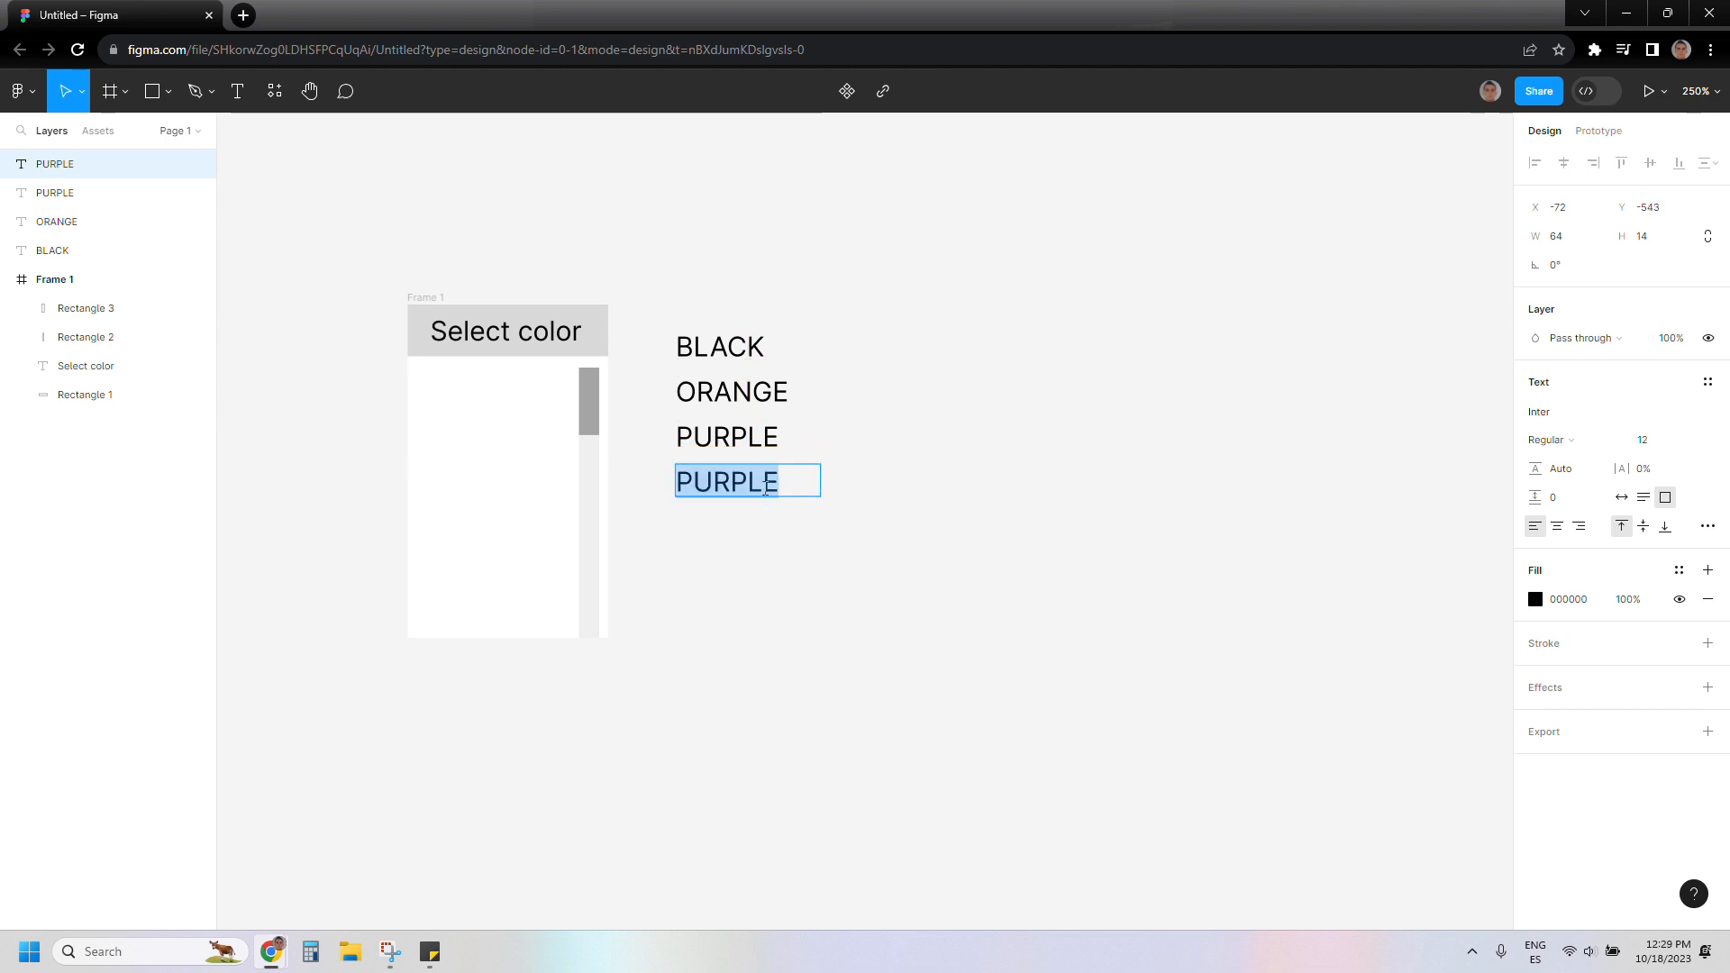
type("WHITE")
key("Escape")
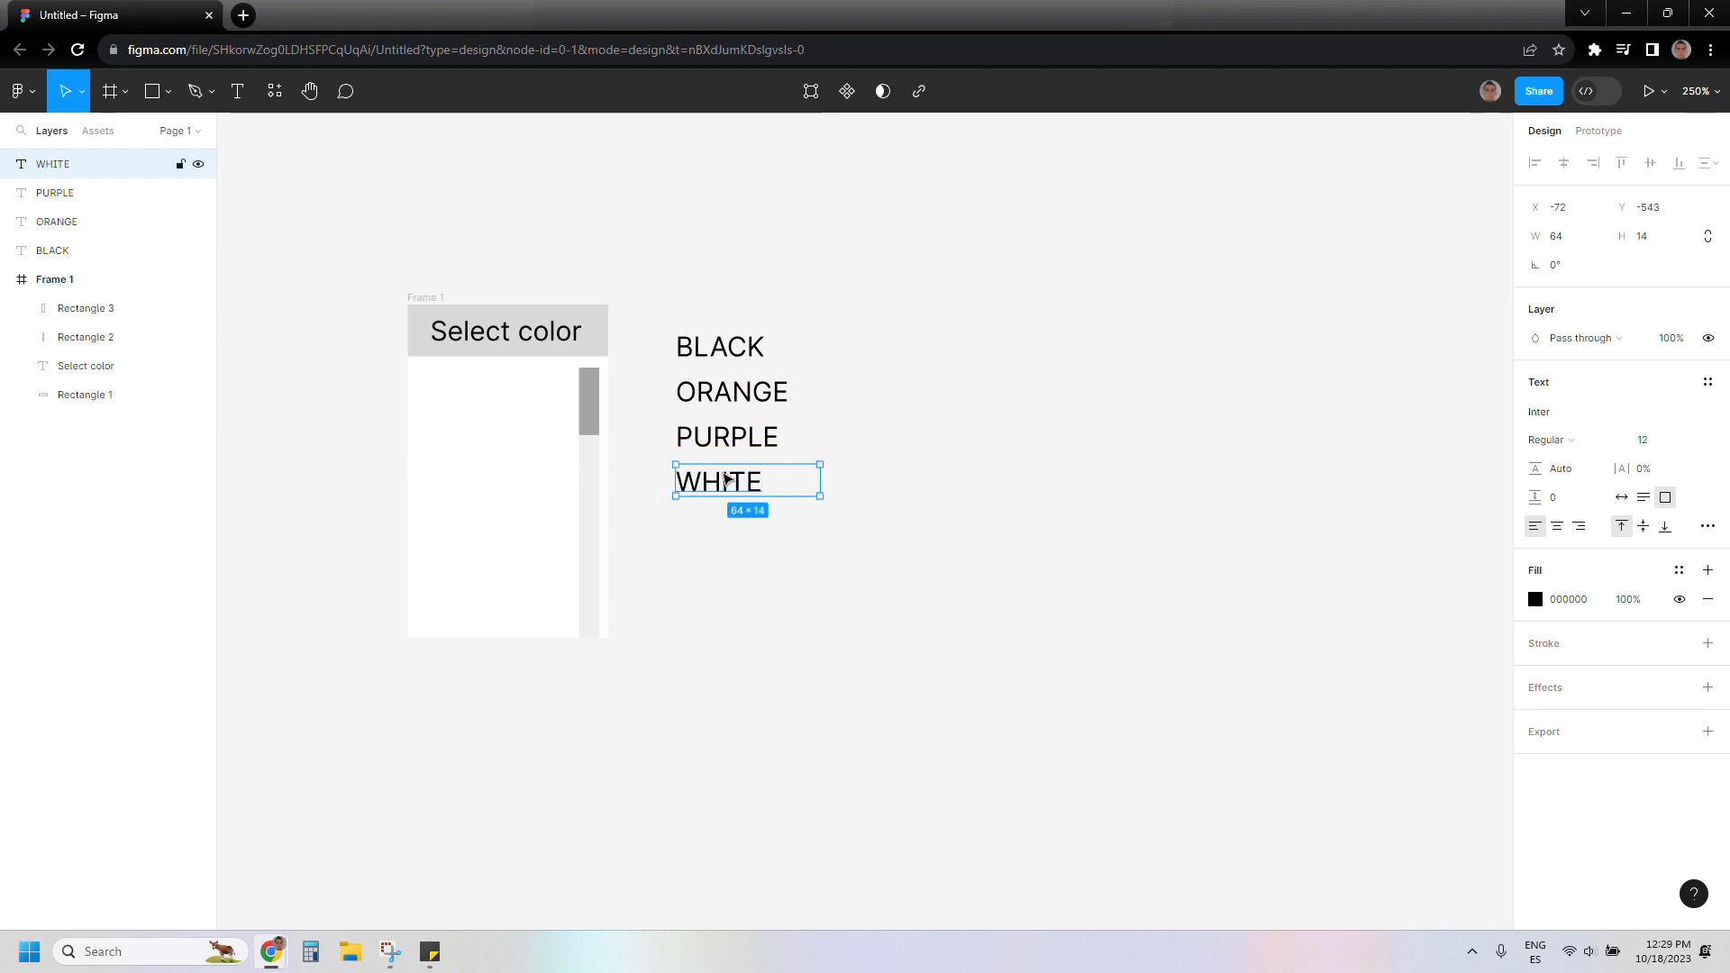
Duplicate the WHITE label, place the copy below it at the same spacing and change its text to "YELLOW".
key("ctrl+d")
left_click_drag(725, 477, 725, 524)
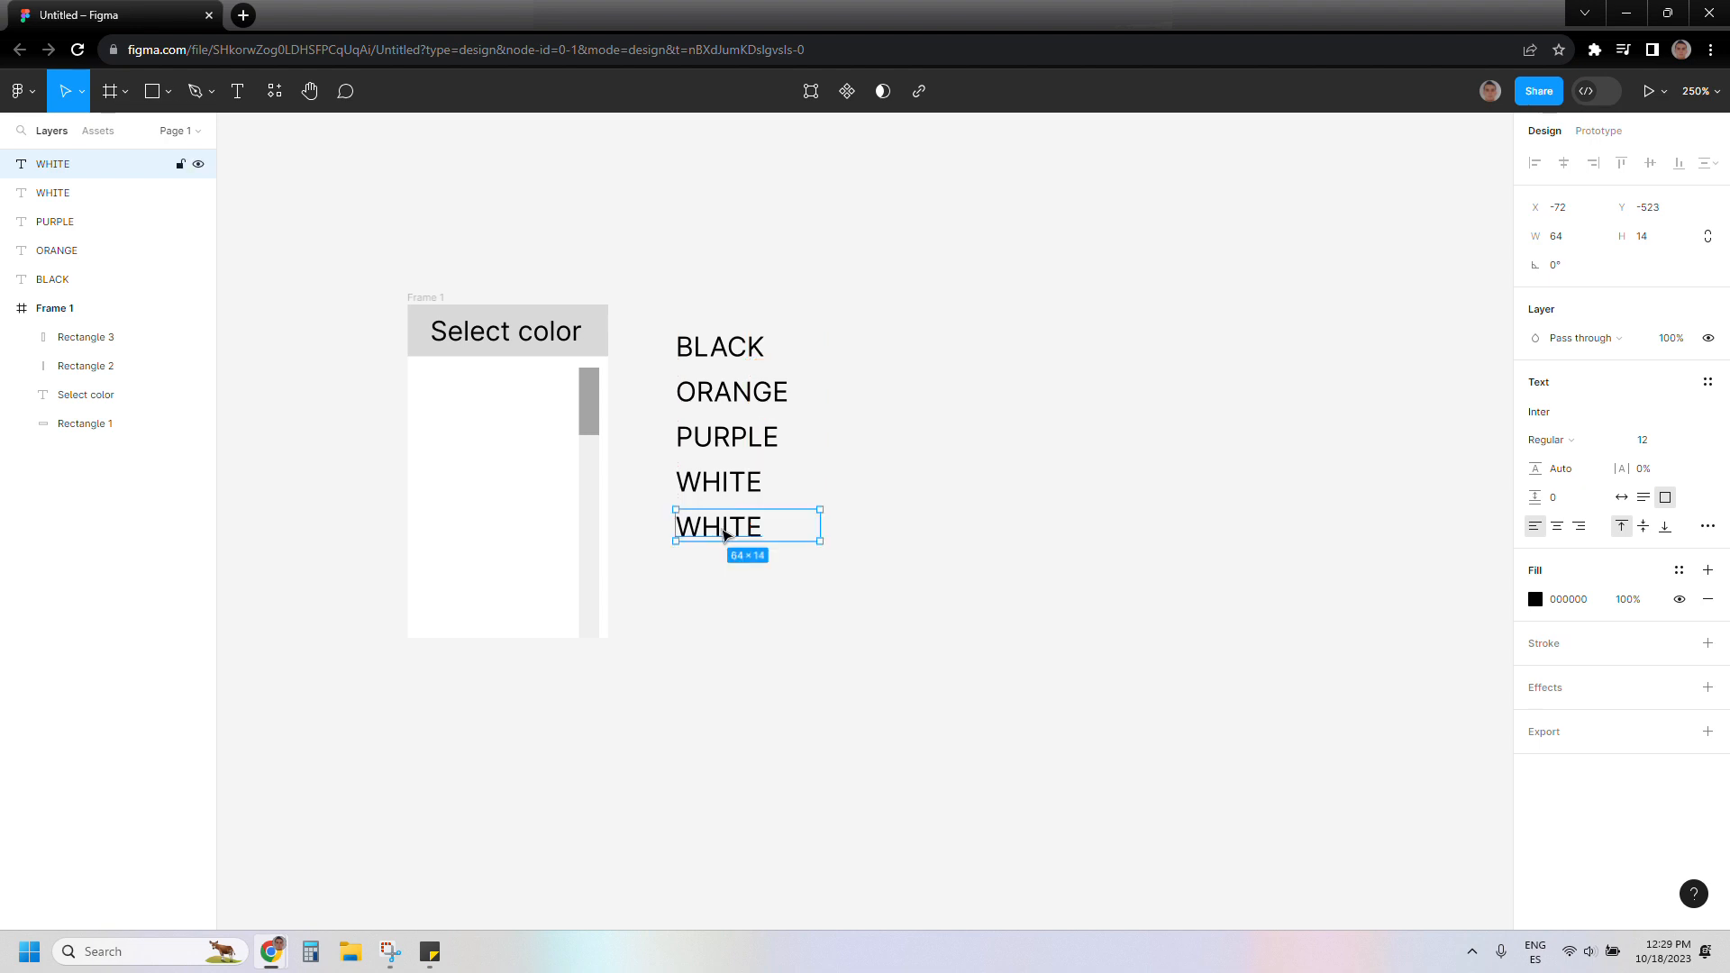
double_click(726, 531)
type("YELLOW")
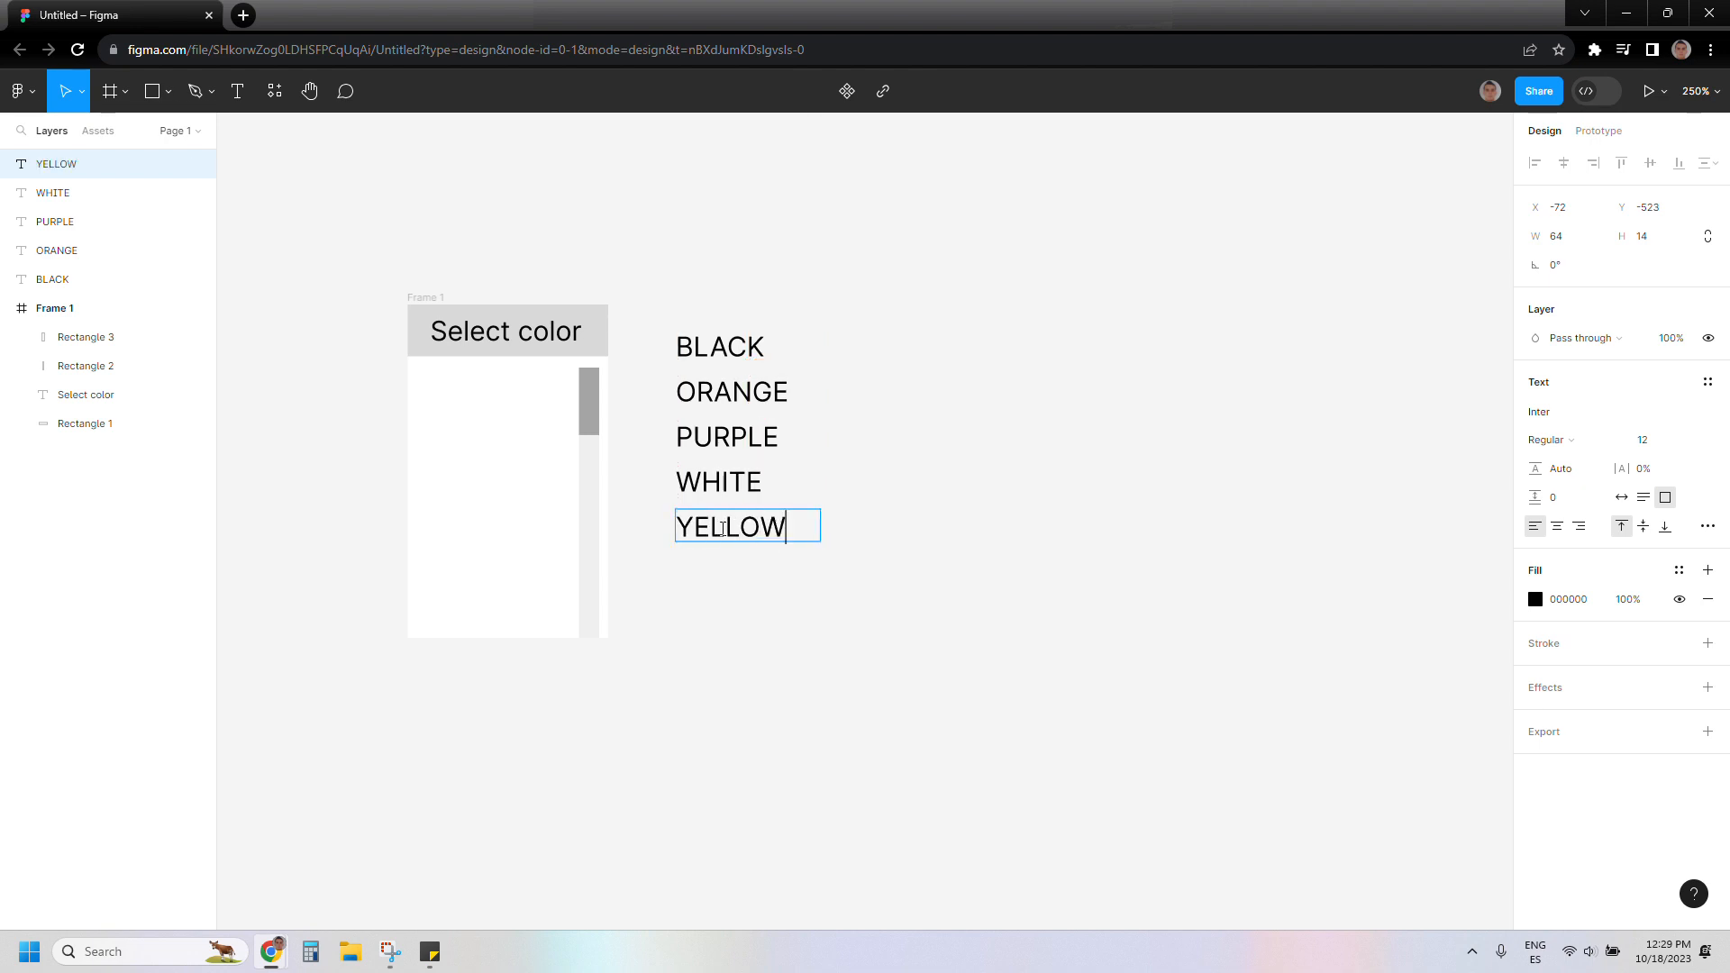
key("Escape")
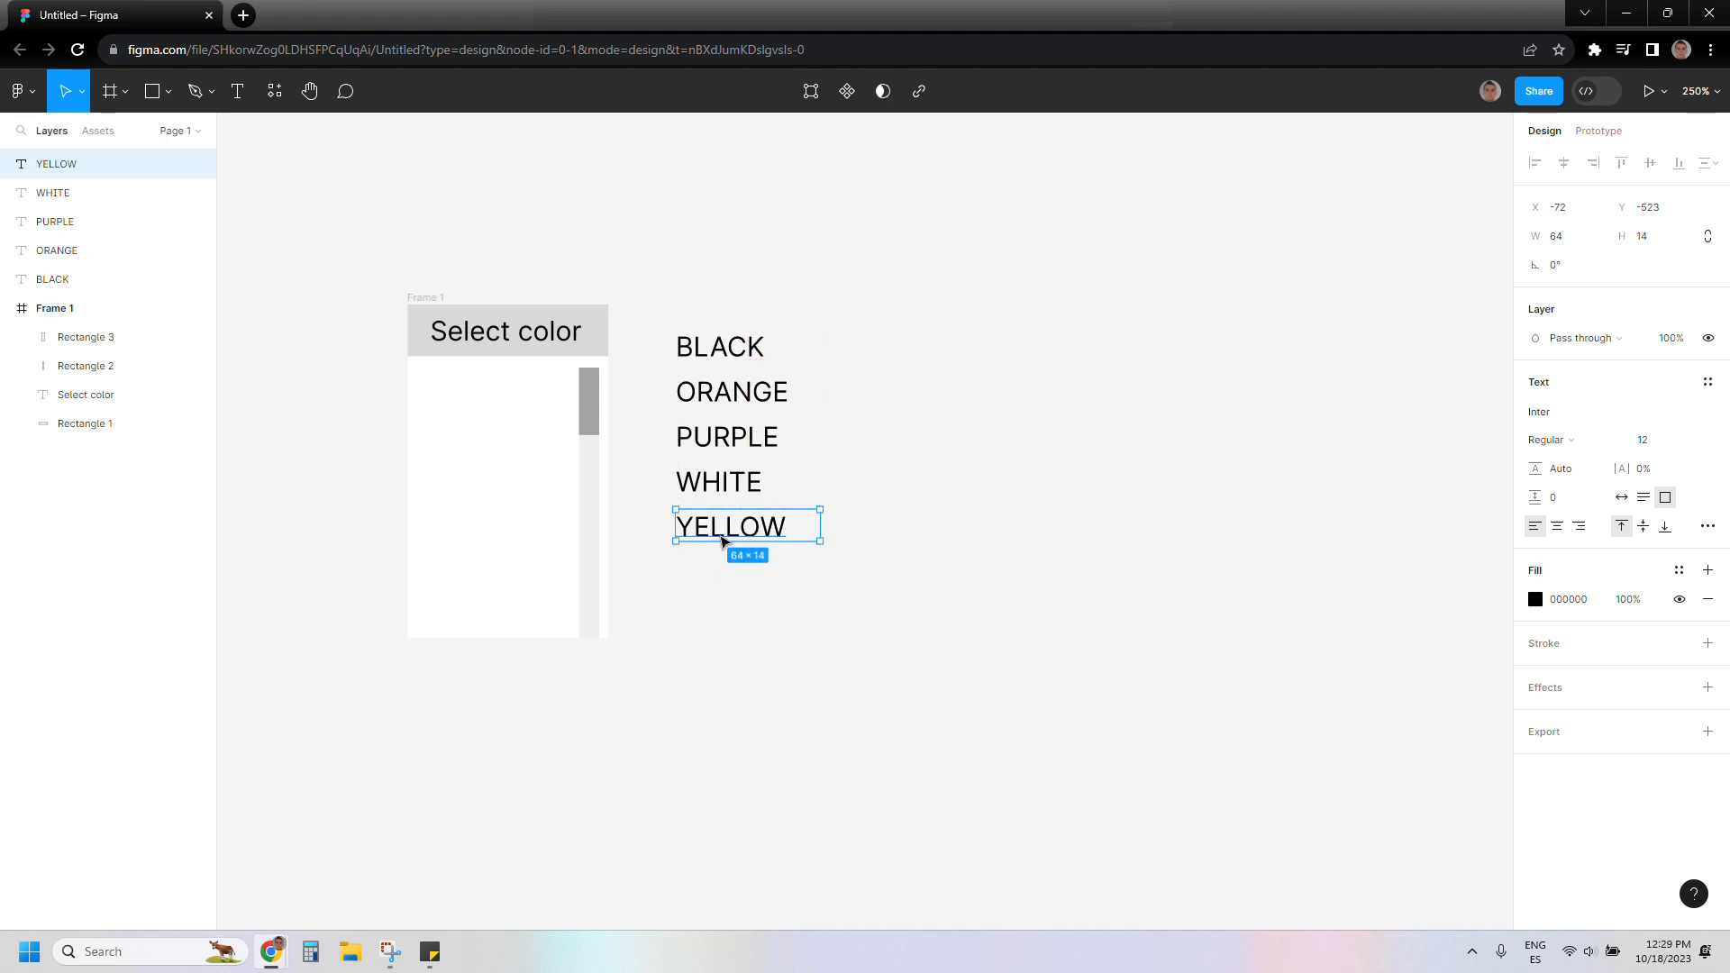
Duplicate the YELLOW label, place the copy below it at the same spacing and change its text to "GREEN".
key("ctrl+d")
left_click_drag(724, 538, 725, 581)
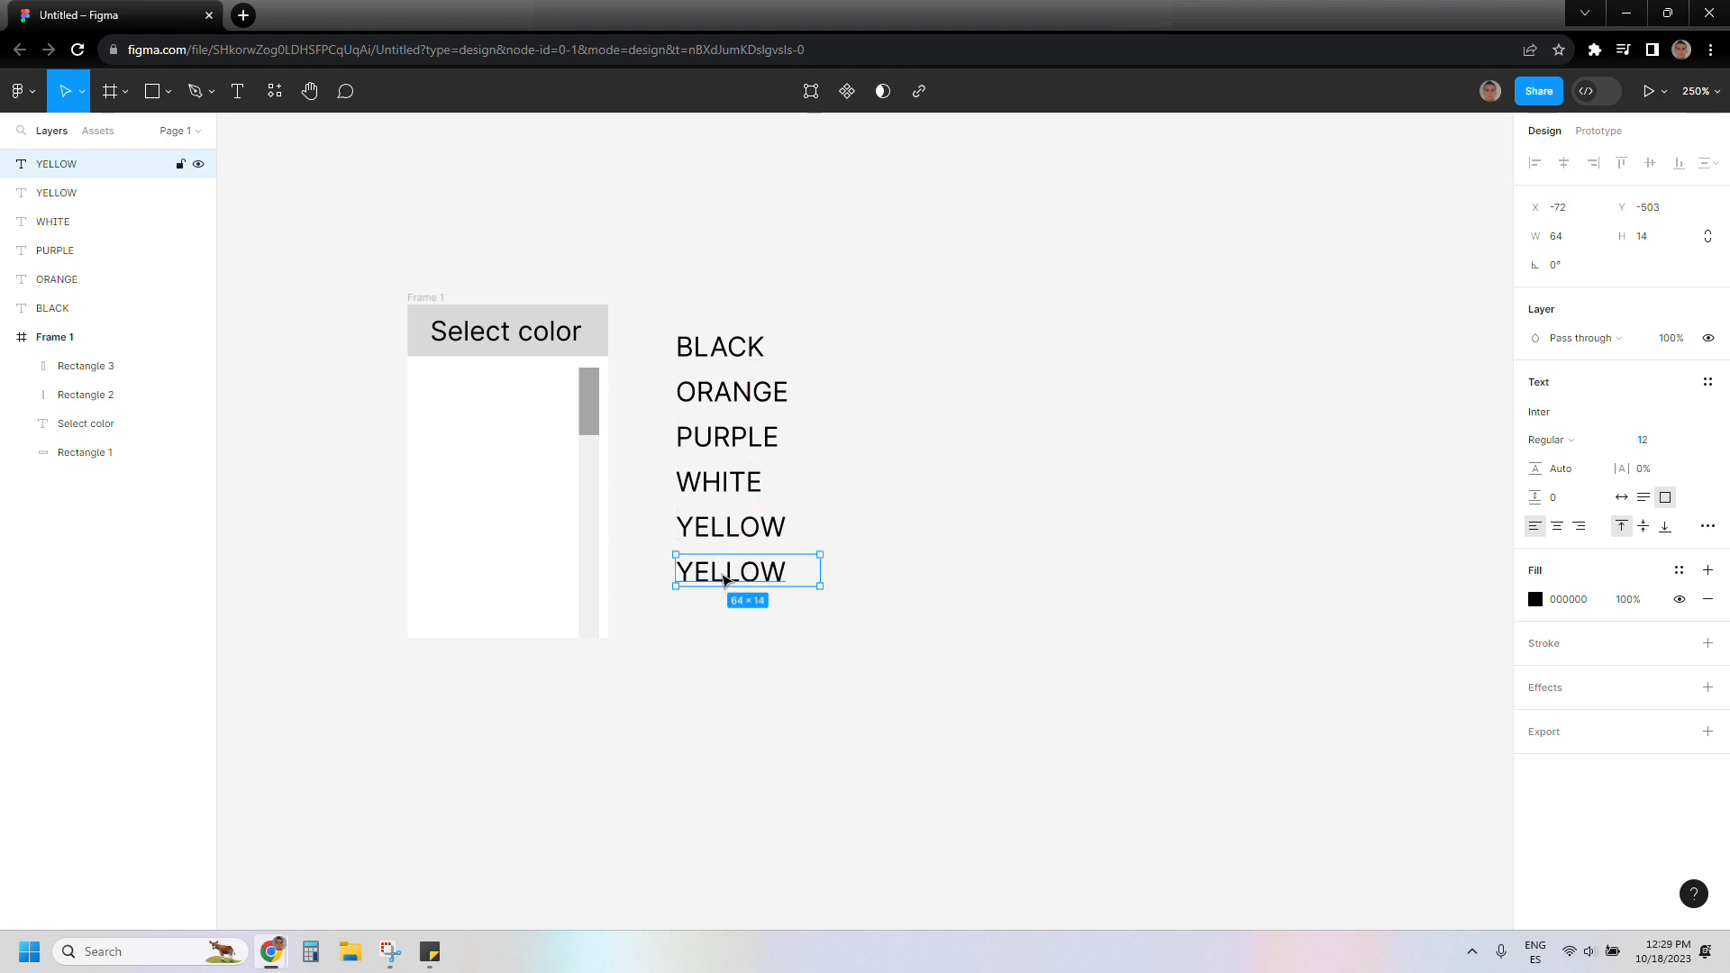
double_click(724, 579)
type("GREEN")
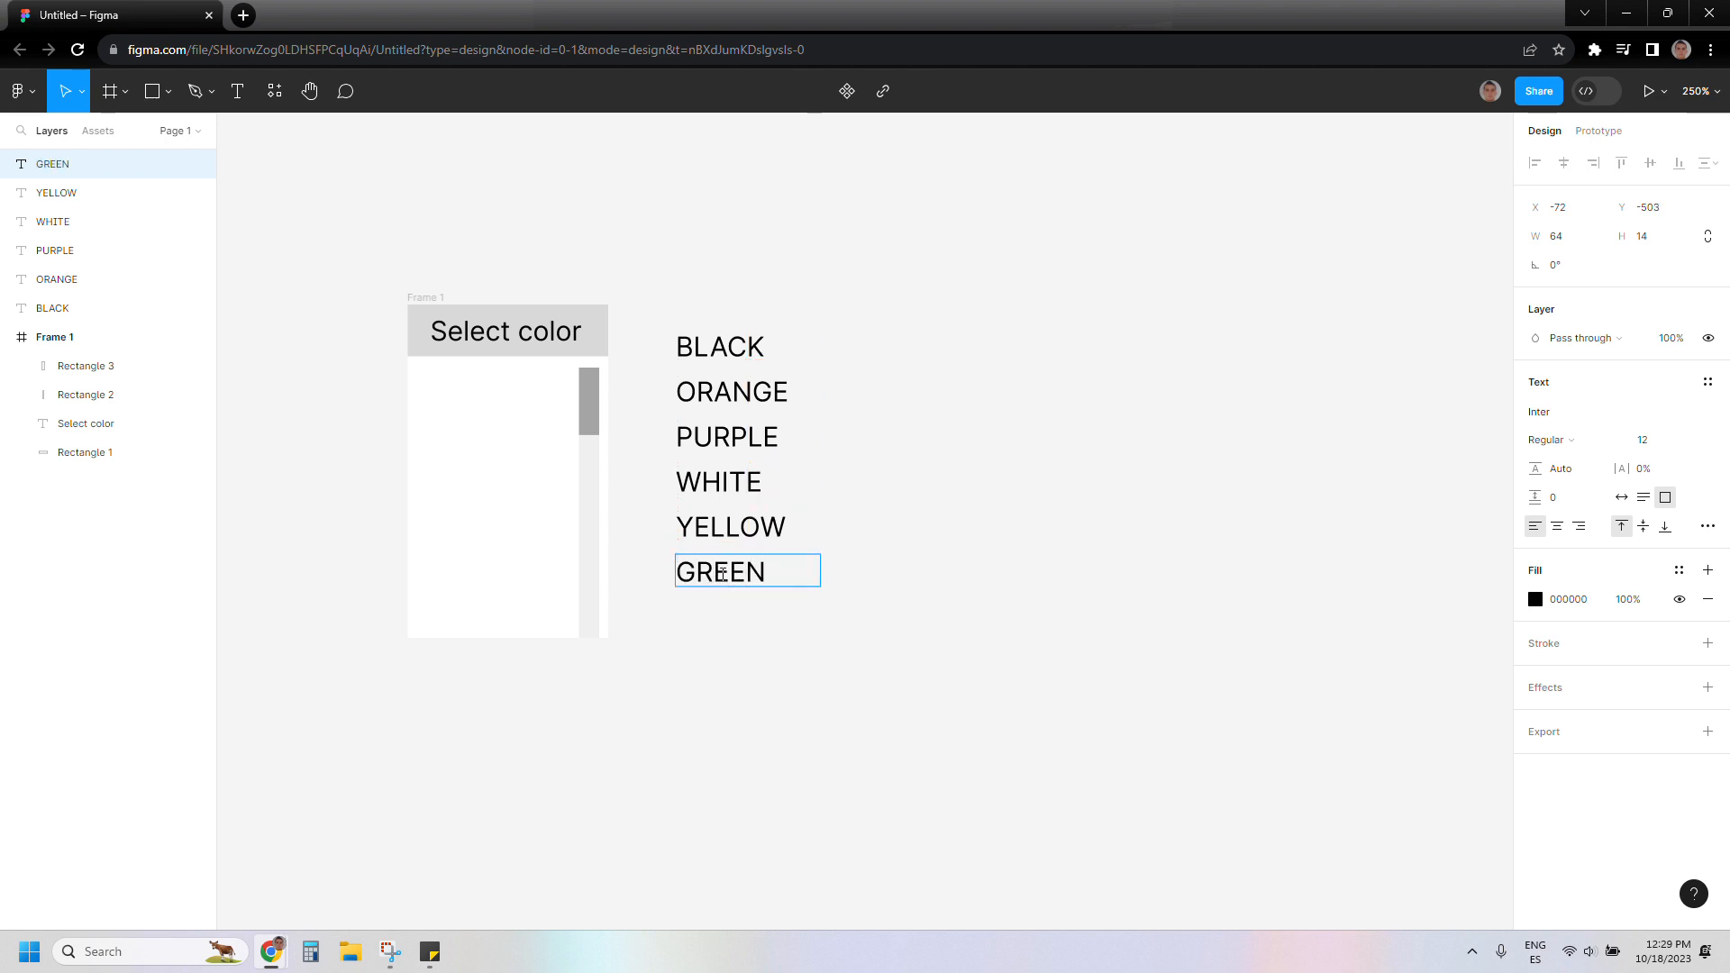
key("Escape")
Duplicate the GREEN label, place the copy below it at the same spacing and change its text to "BLUE".
key("ctrl+d")
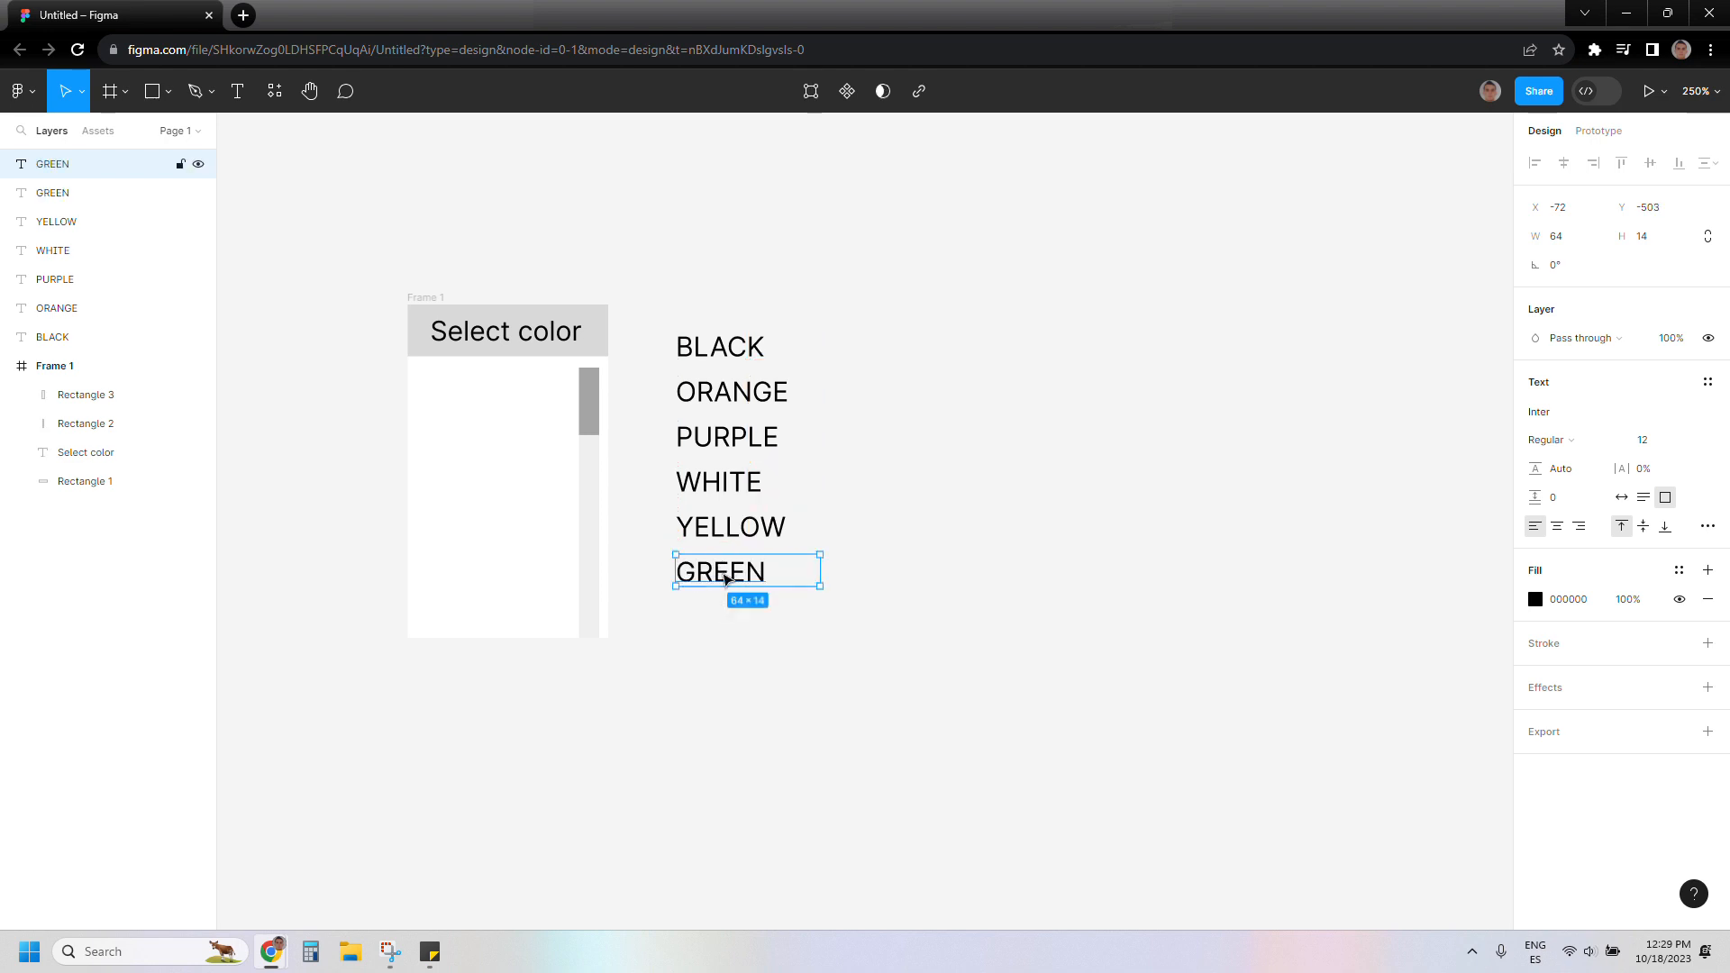
left_click_drag(725, 566, 723, 623)
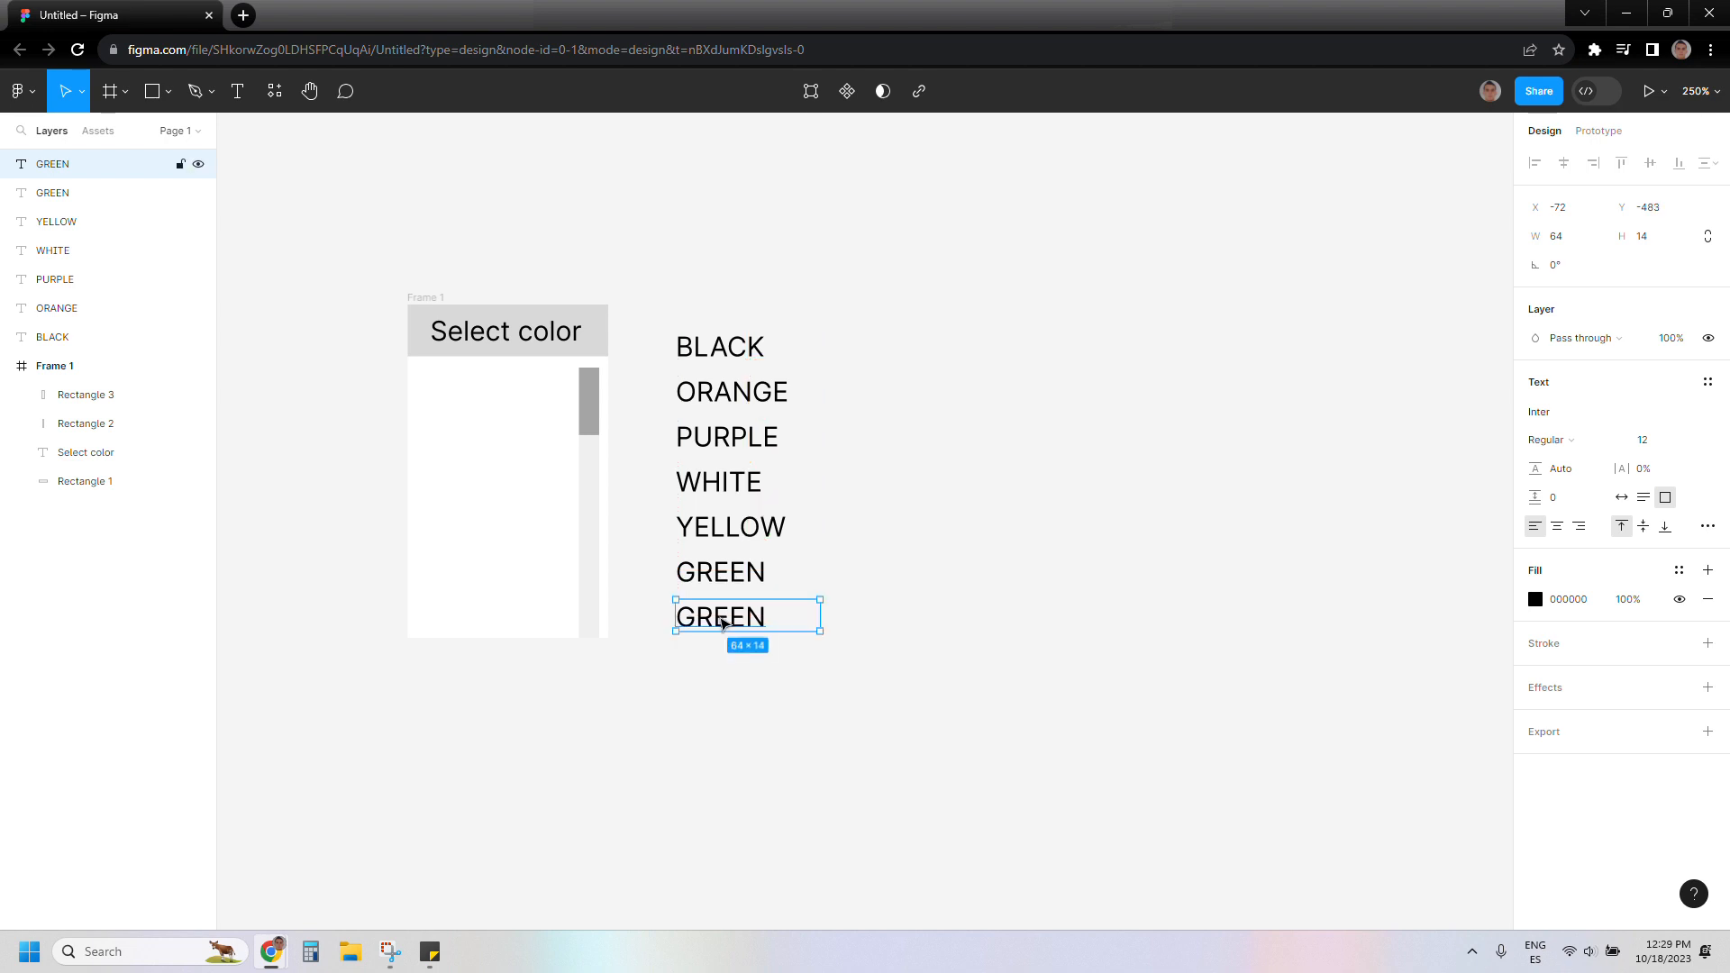
double_click(723, 620)
type("BLUE")
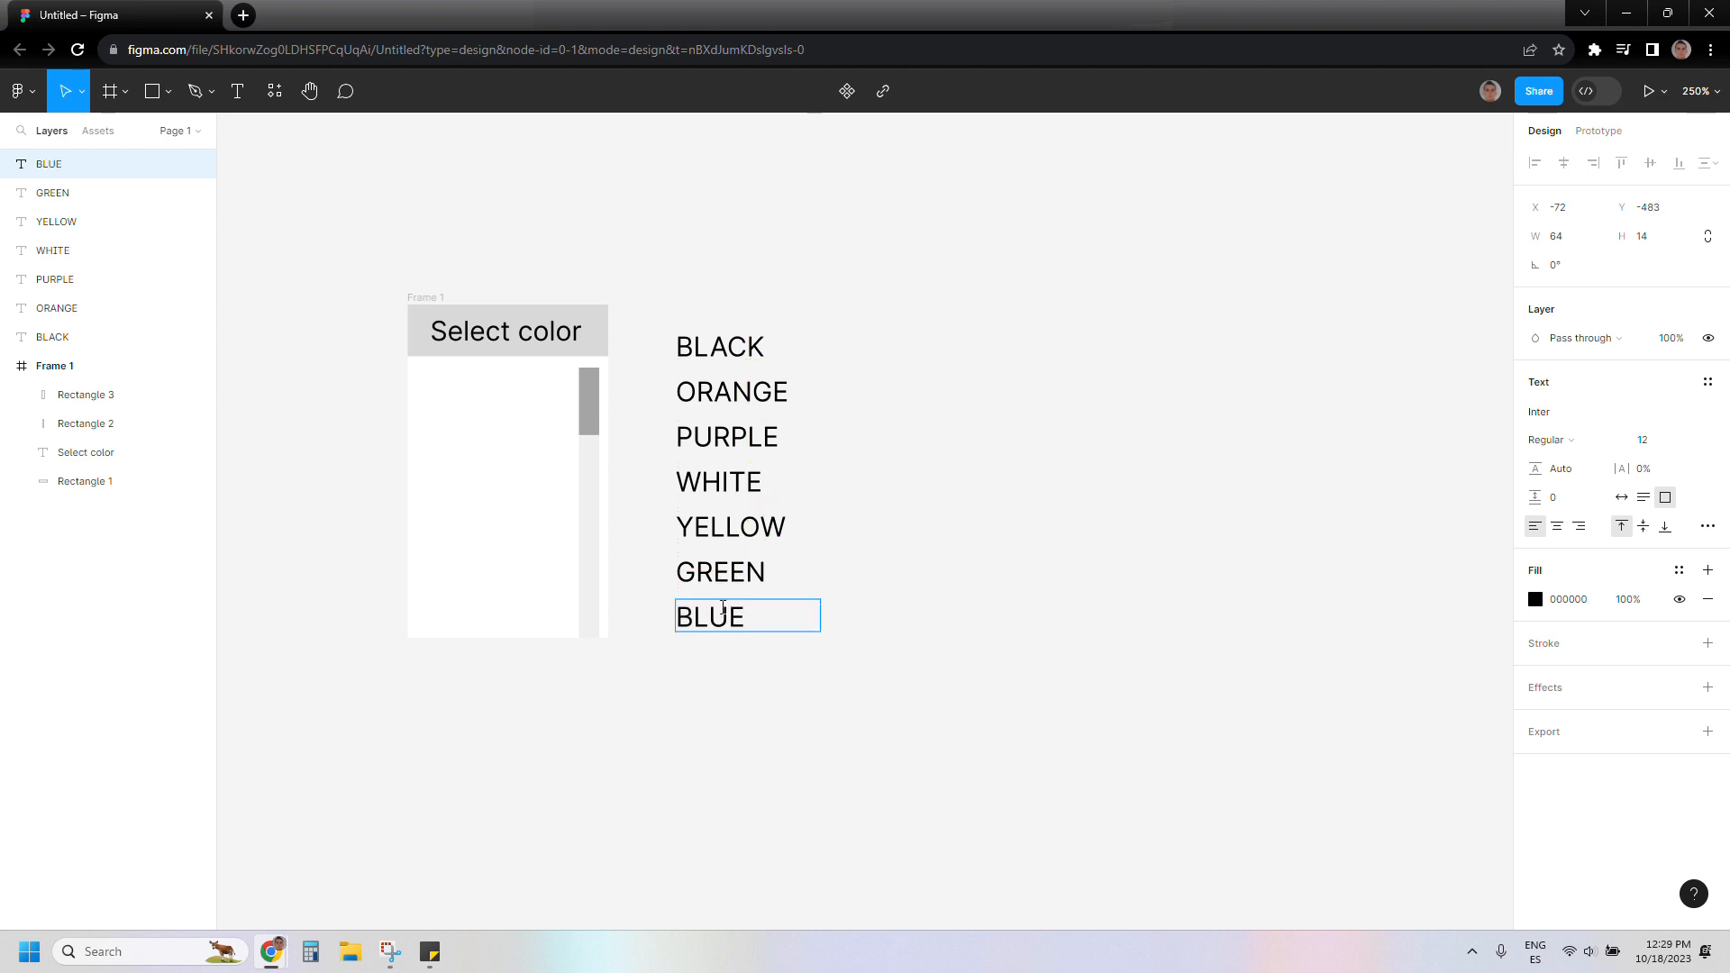
key("Escape")
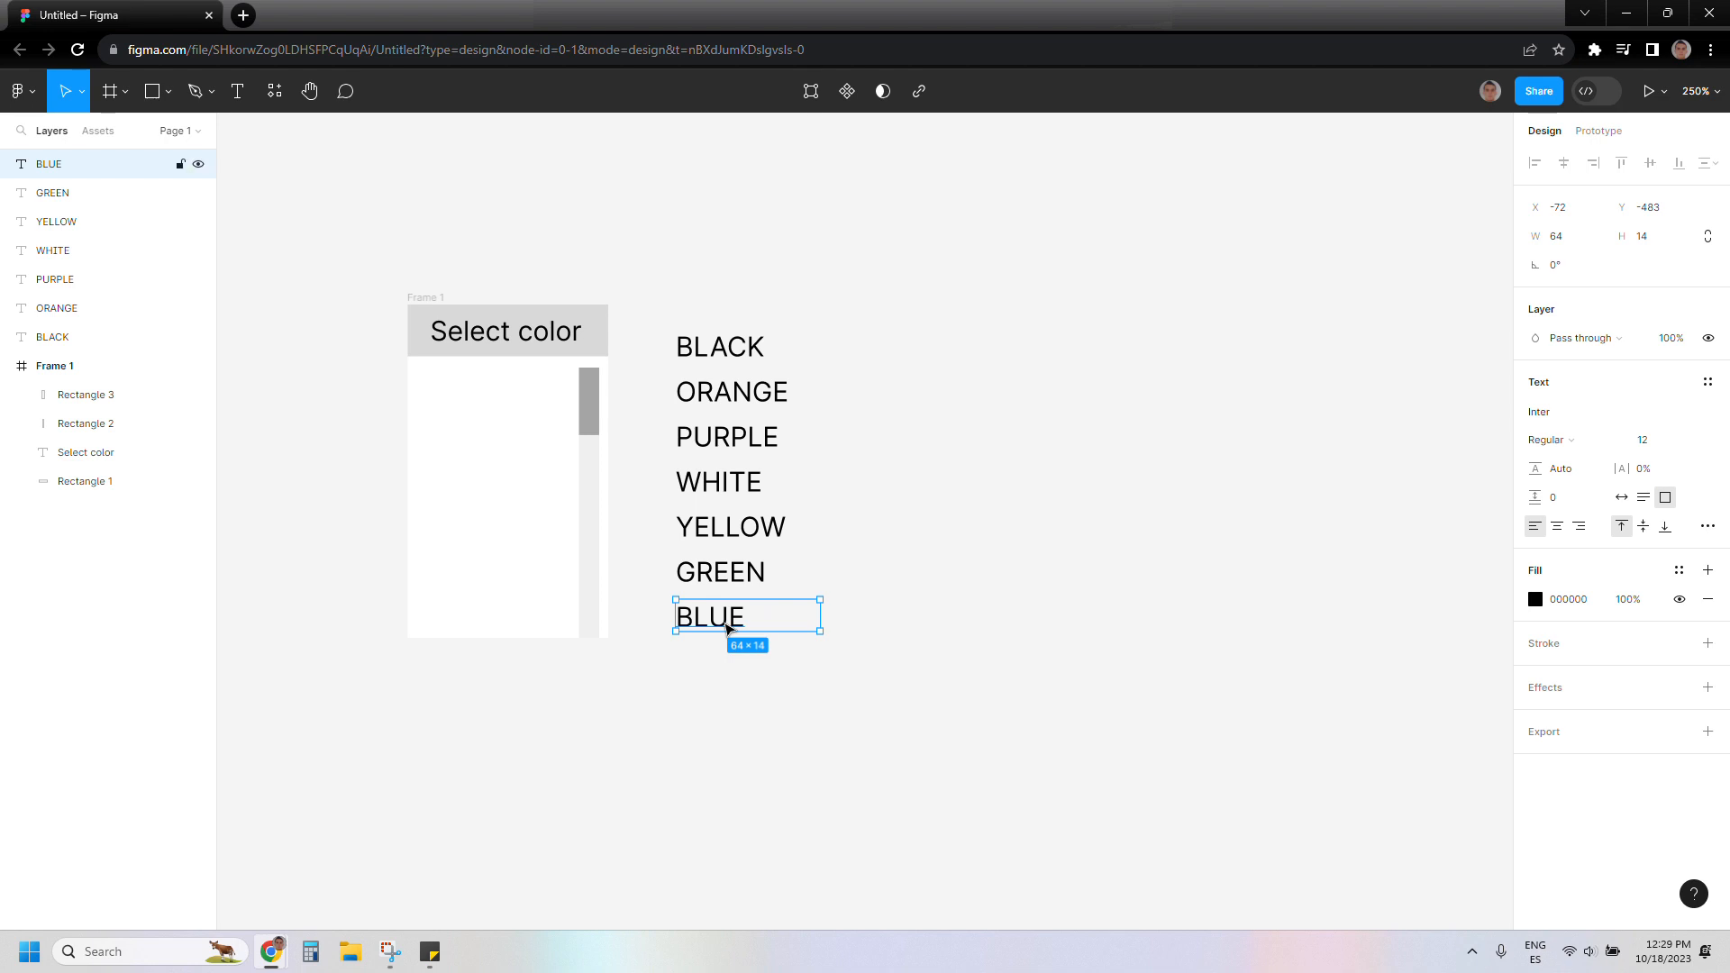
Duplicate the BLUE label, place the copy below it at the same spacing and change its text to "RED".
key("ctrl+d")
left_click_drag(728, 624, 727, 667)
double_click(726, 664)
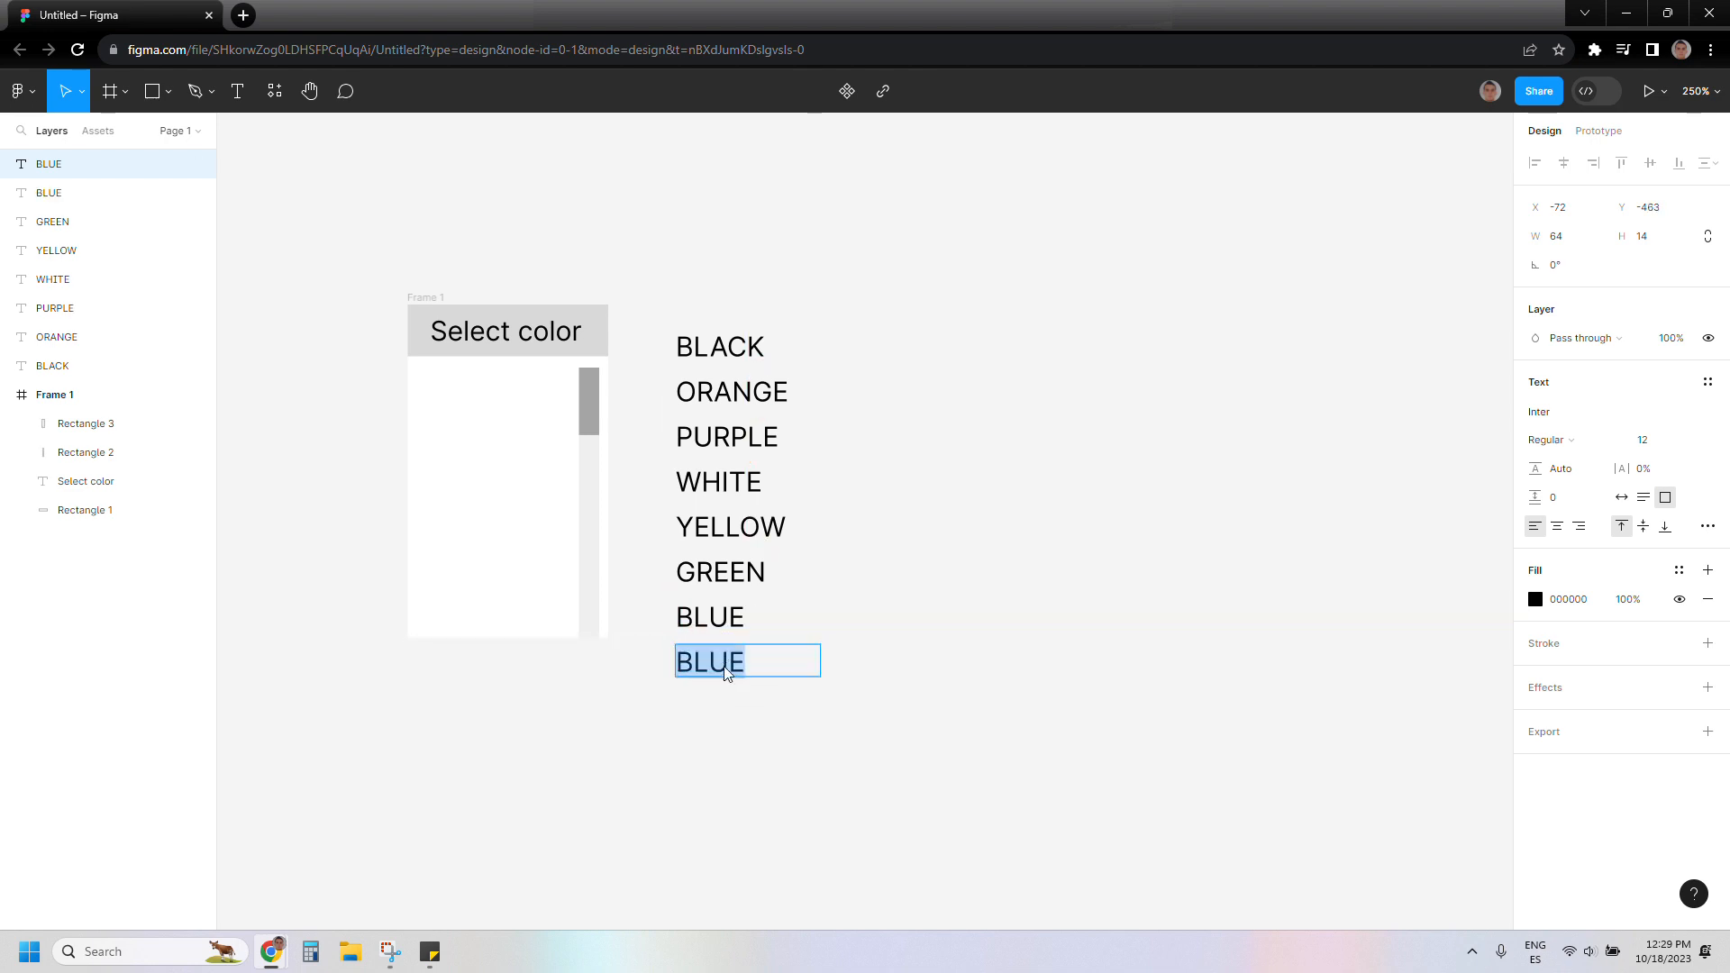
type("RED")
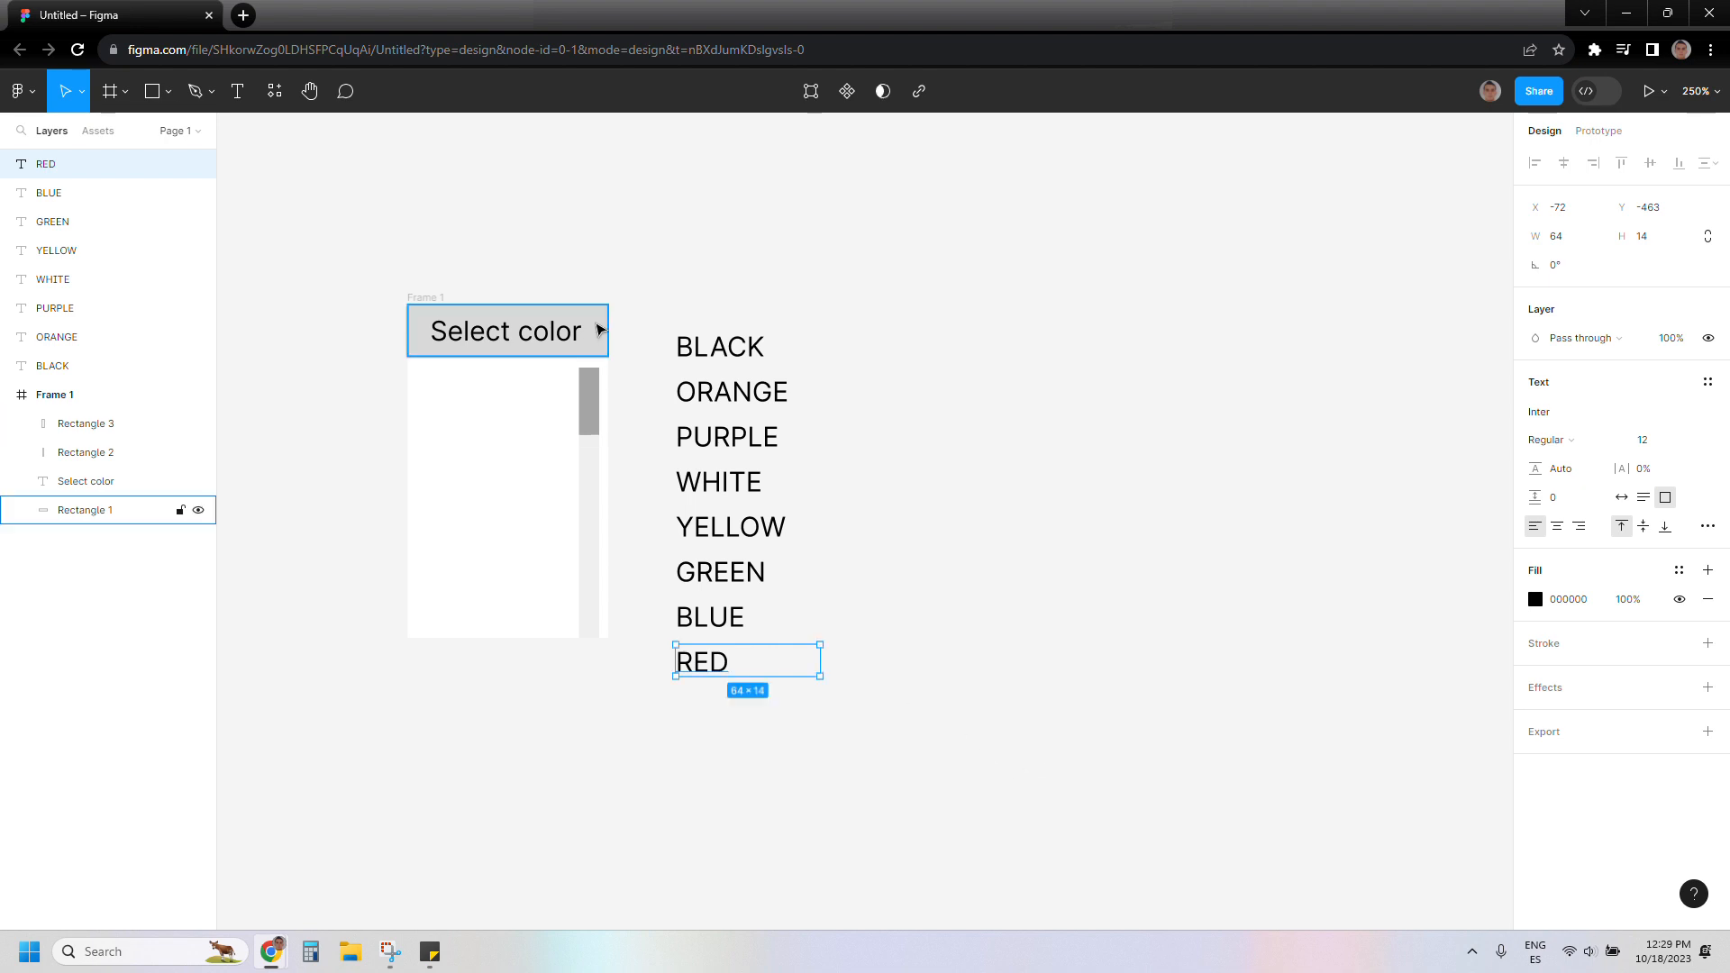
Group the eight color labels from BLACK to RED.
left_click(669, 339)
left_click_drag(670, 337, 840, 695)
right_click(730, 546)
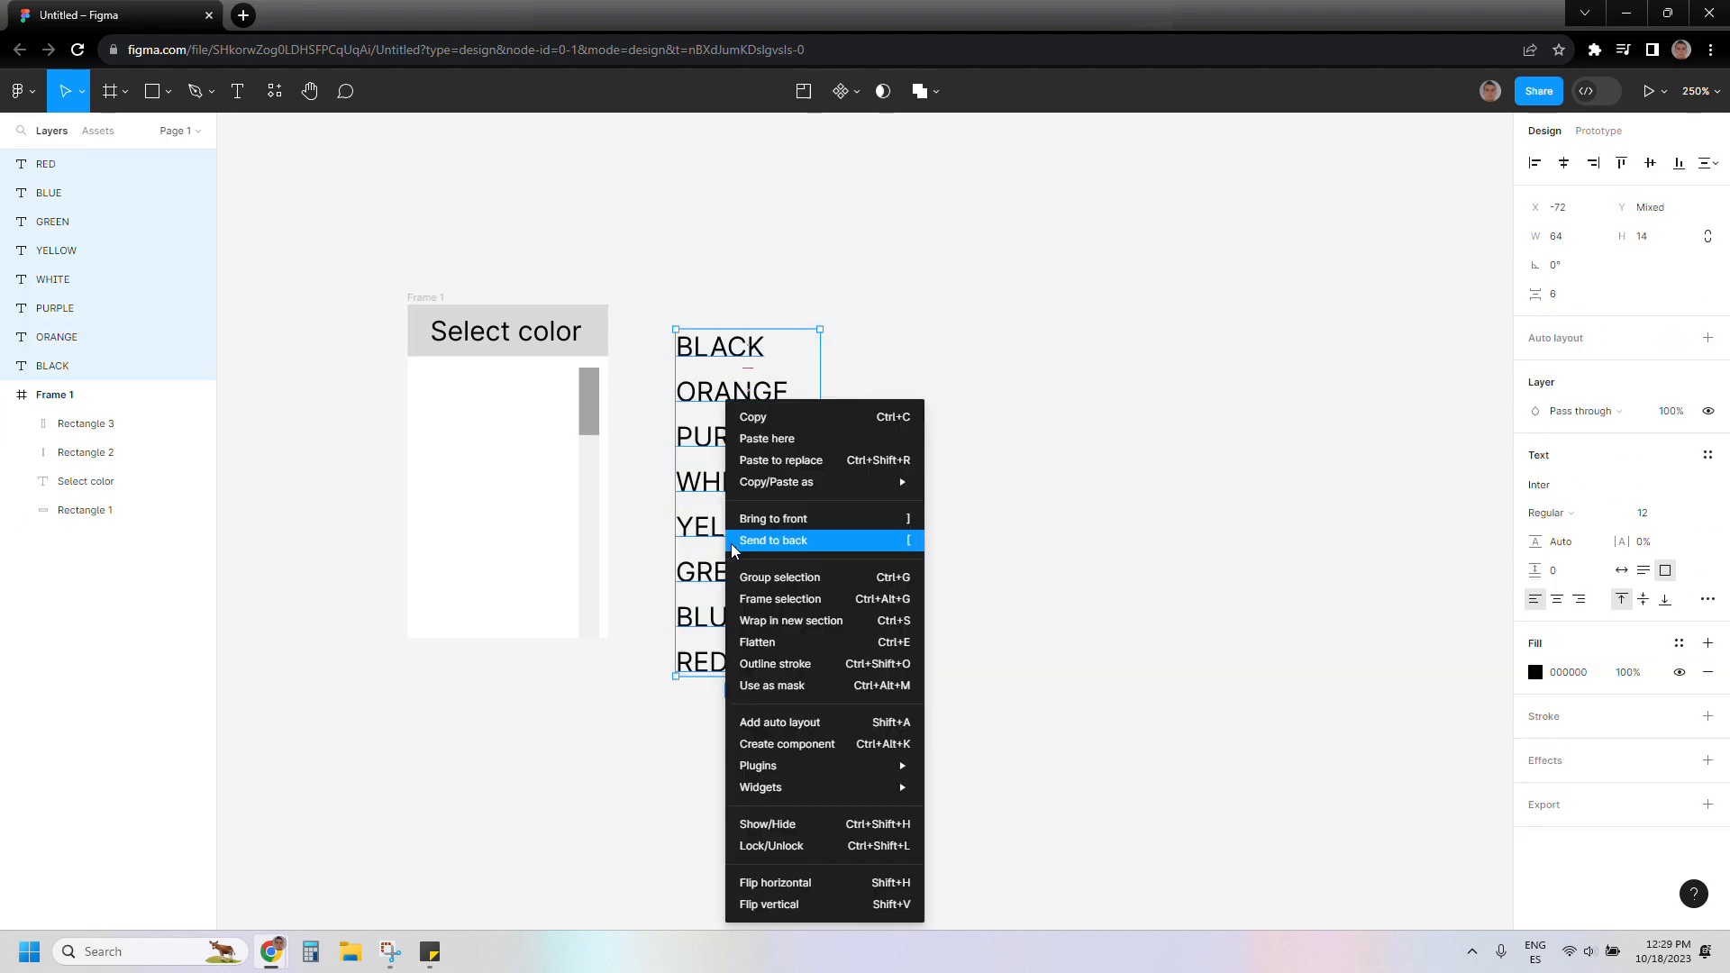
left_click(752, 579)
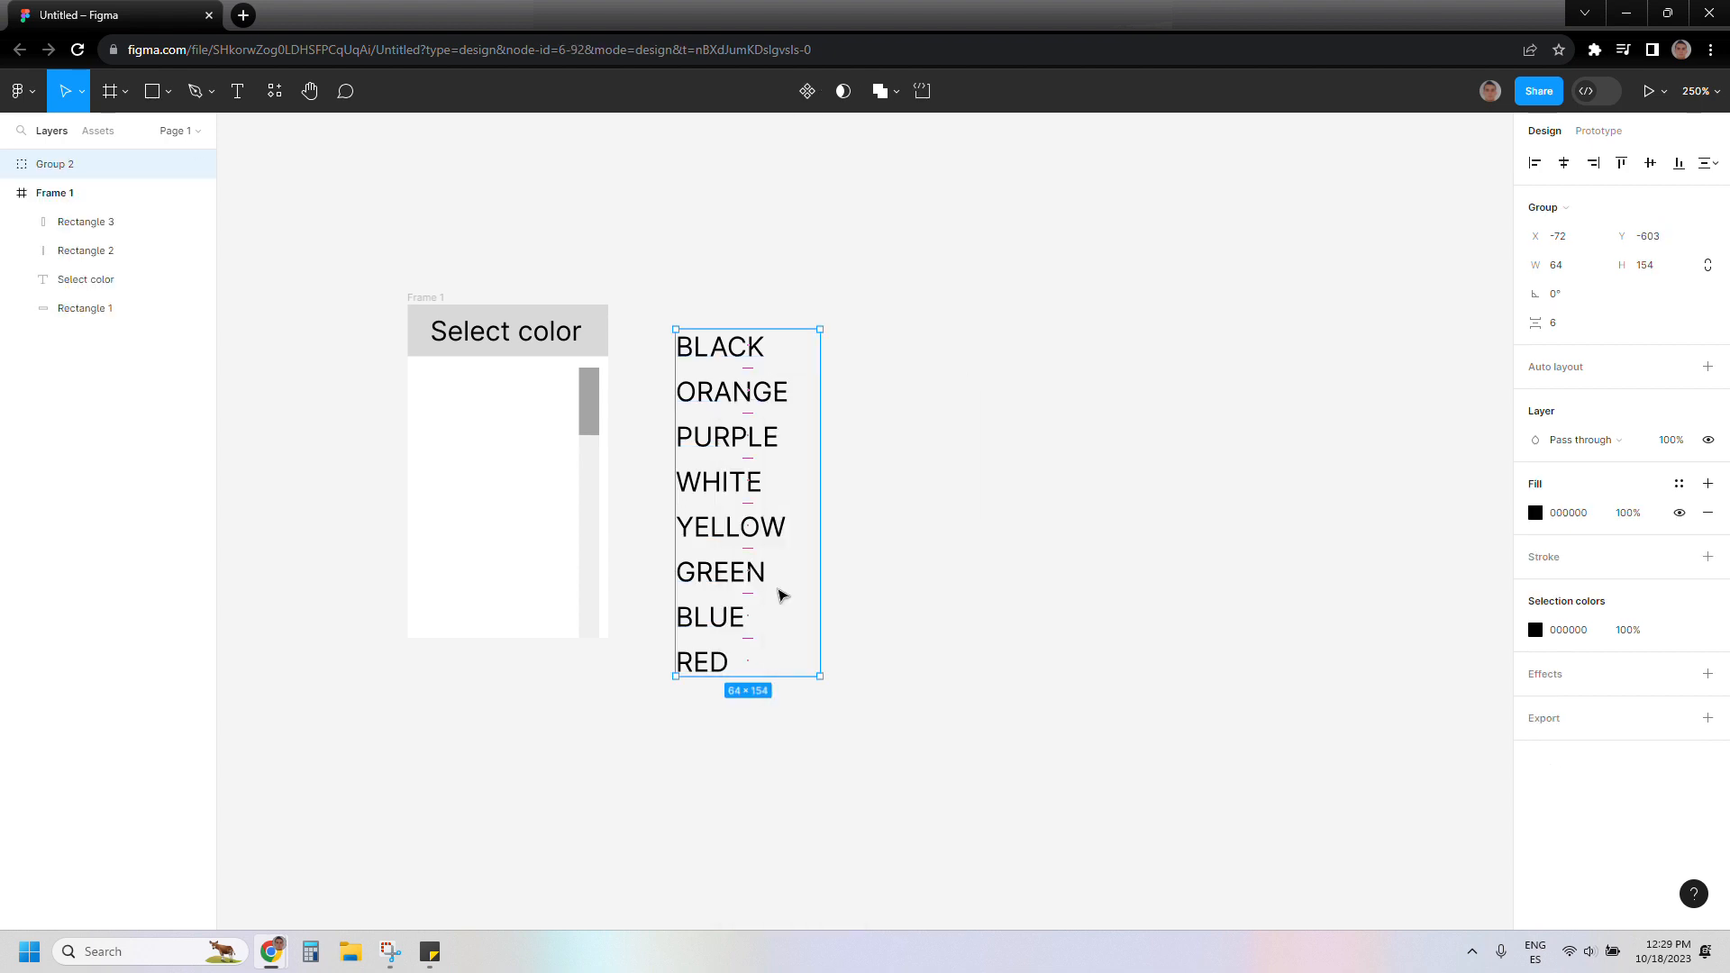
Wrap the label group in its own frame and place it inside Frame 1 below the header at X 6, Y 28.
right_click(779, 591)
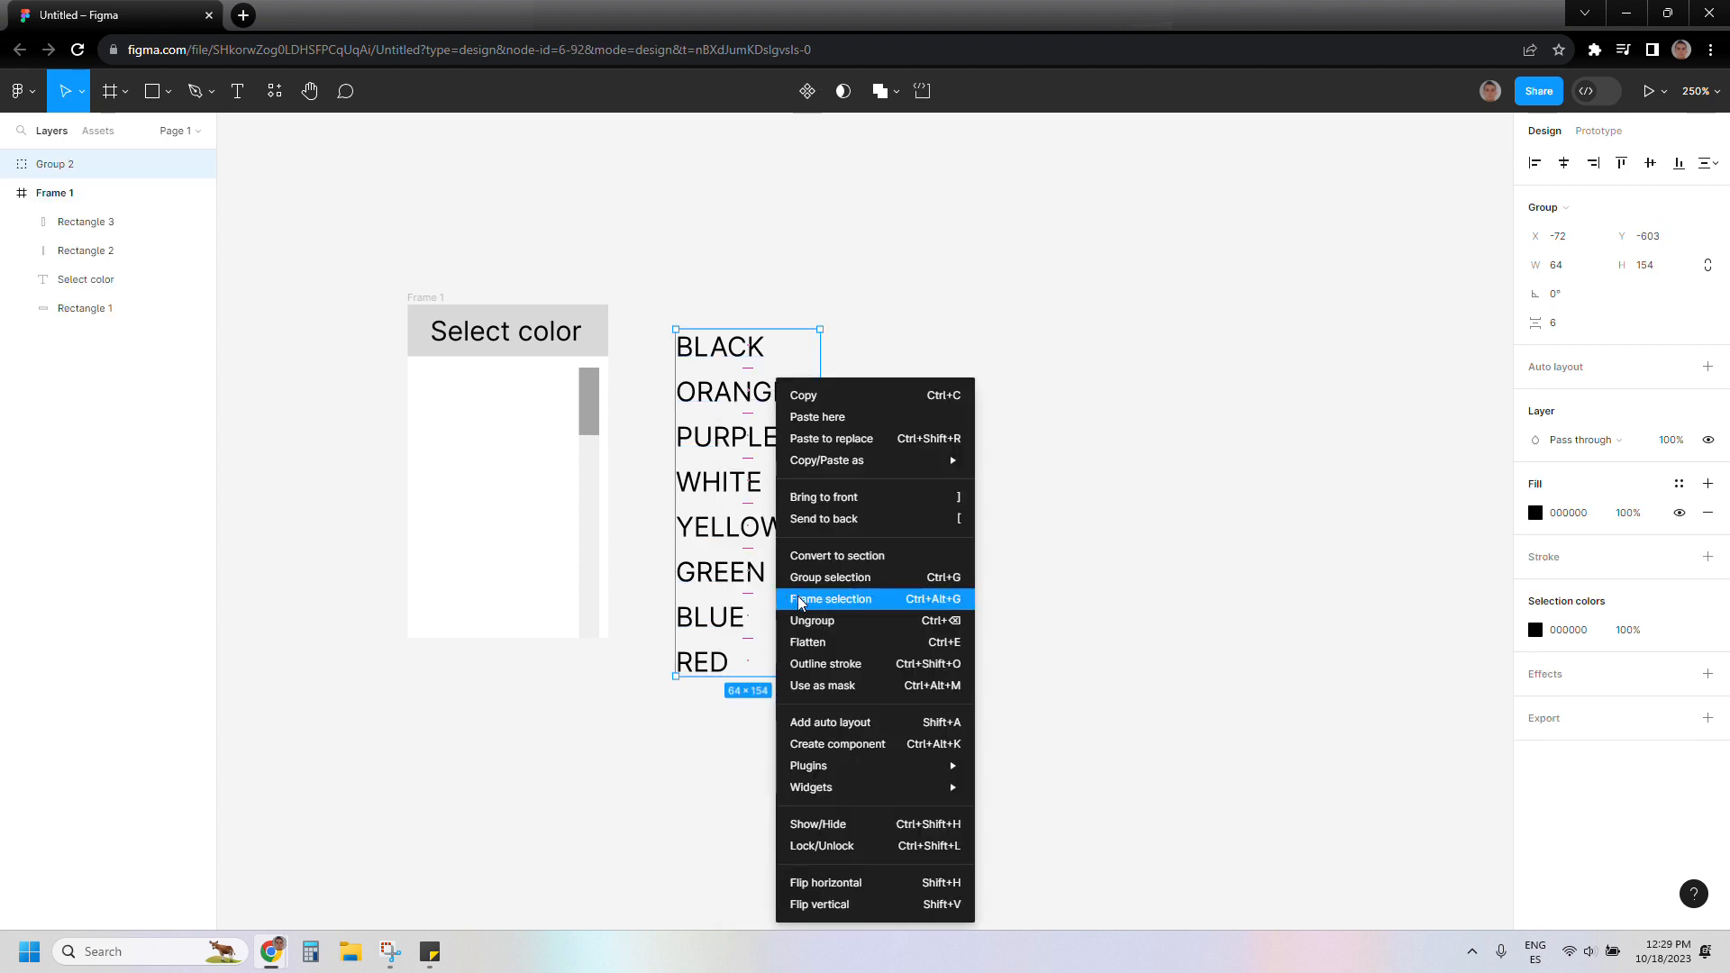
left_click(799, 599)
left_click_drag(772, 549, 519, 581)
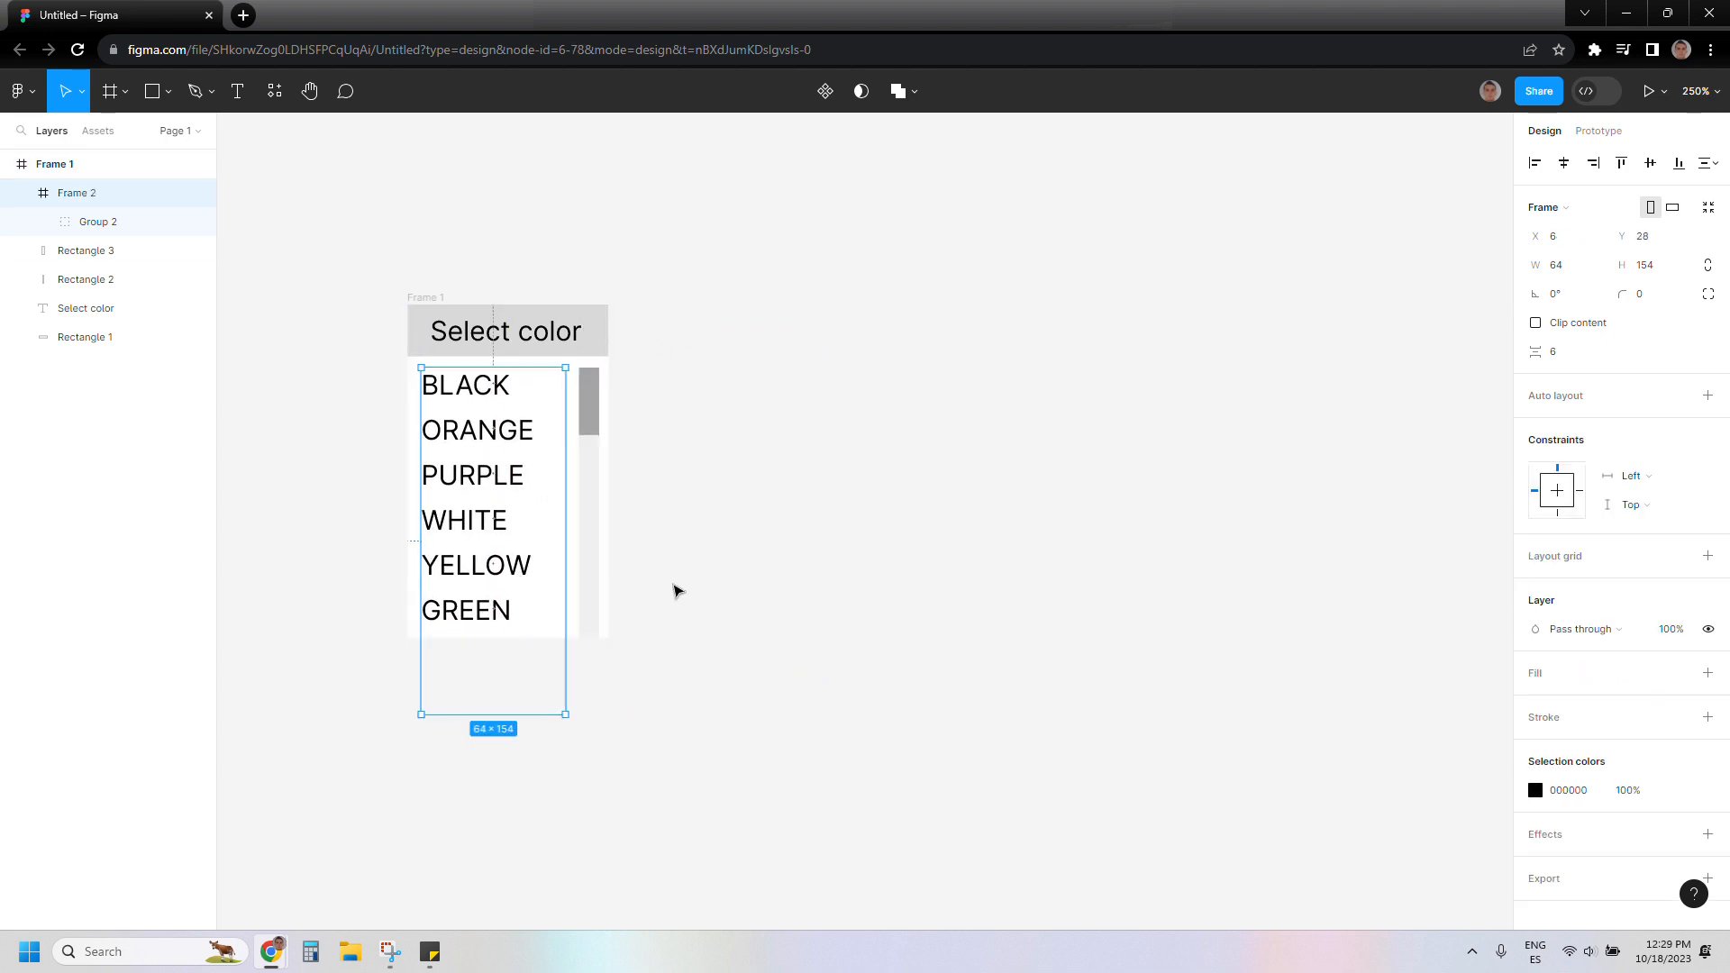
left_click(676, 592)
Duplicate the whole Frame 1 with its header, scrollbar and color list.
left_click_drag(359, 260, 637, 662)
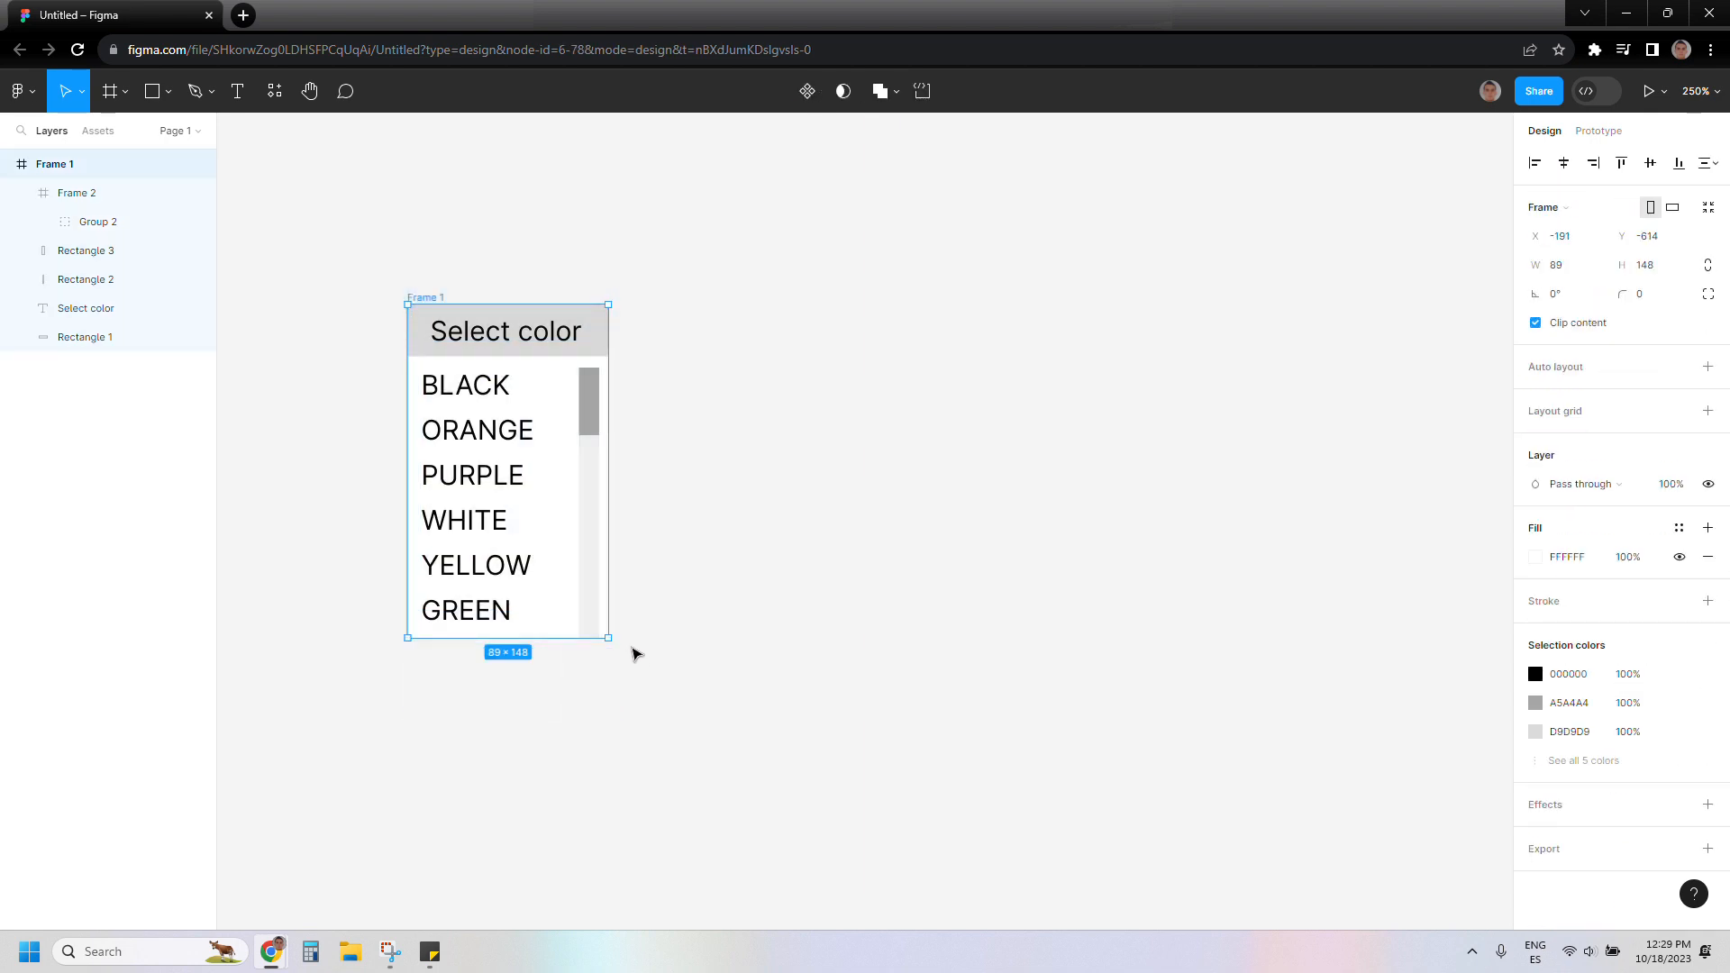
key("ctrl+d")
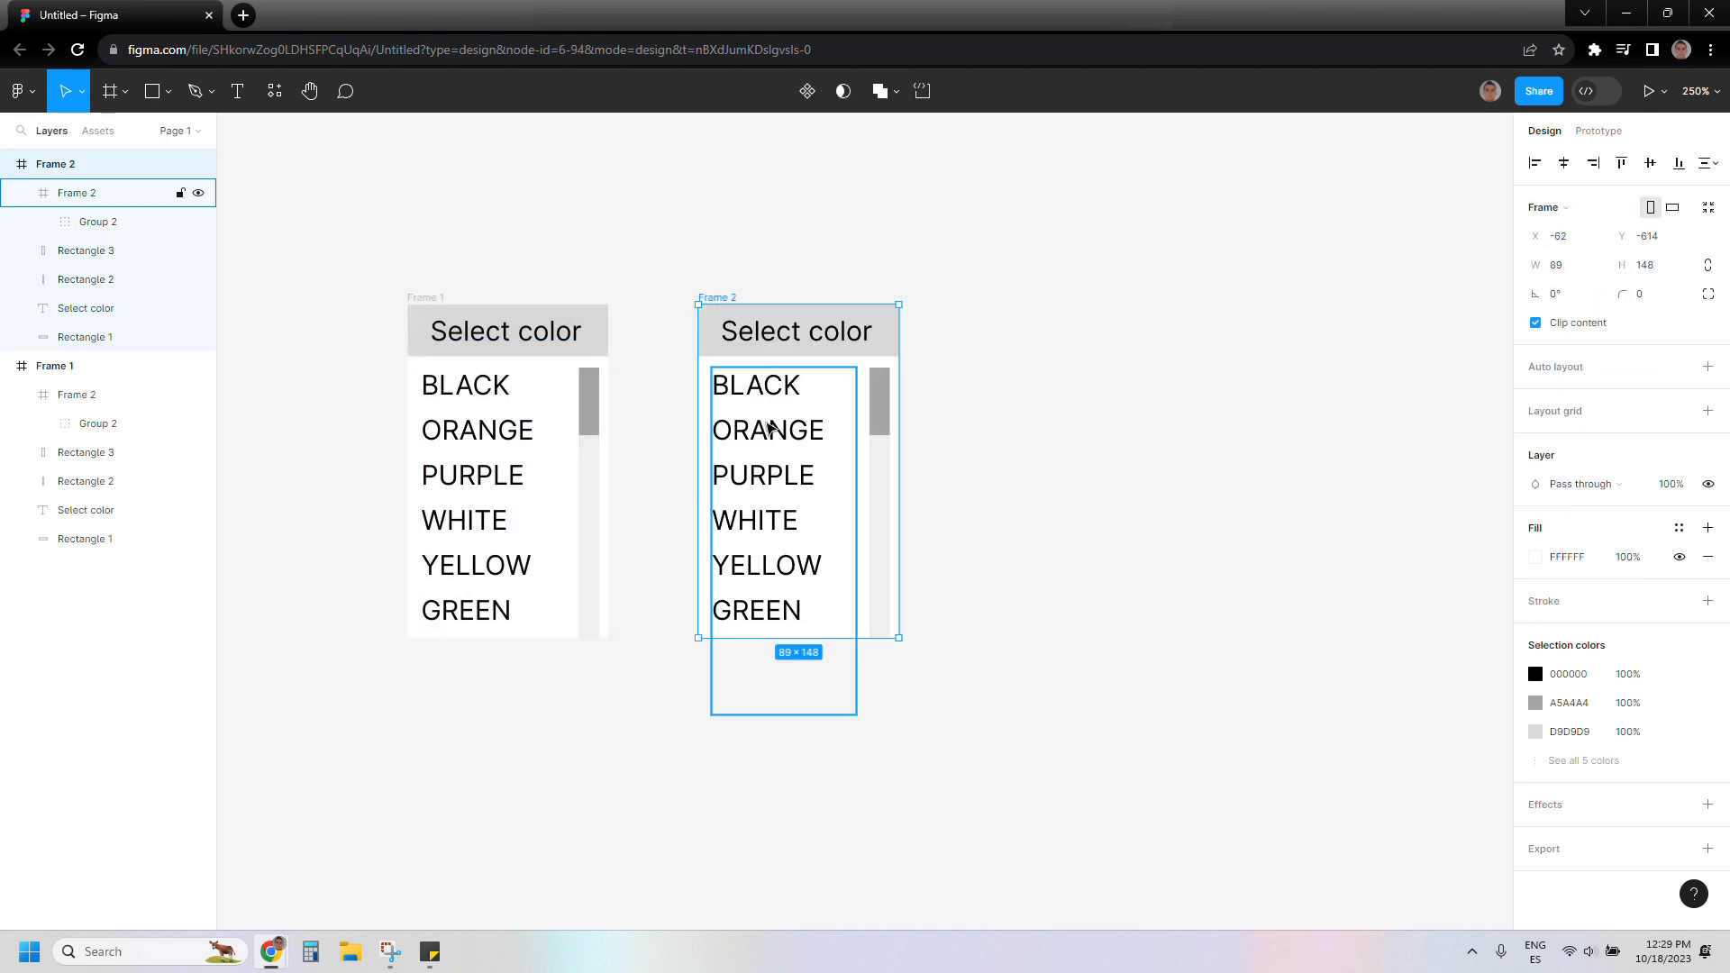
Move the color list in the duplicated frame up to Y -6 and reorder it to the back, behind the header.
left_click(770, 428)
key("Down")
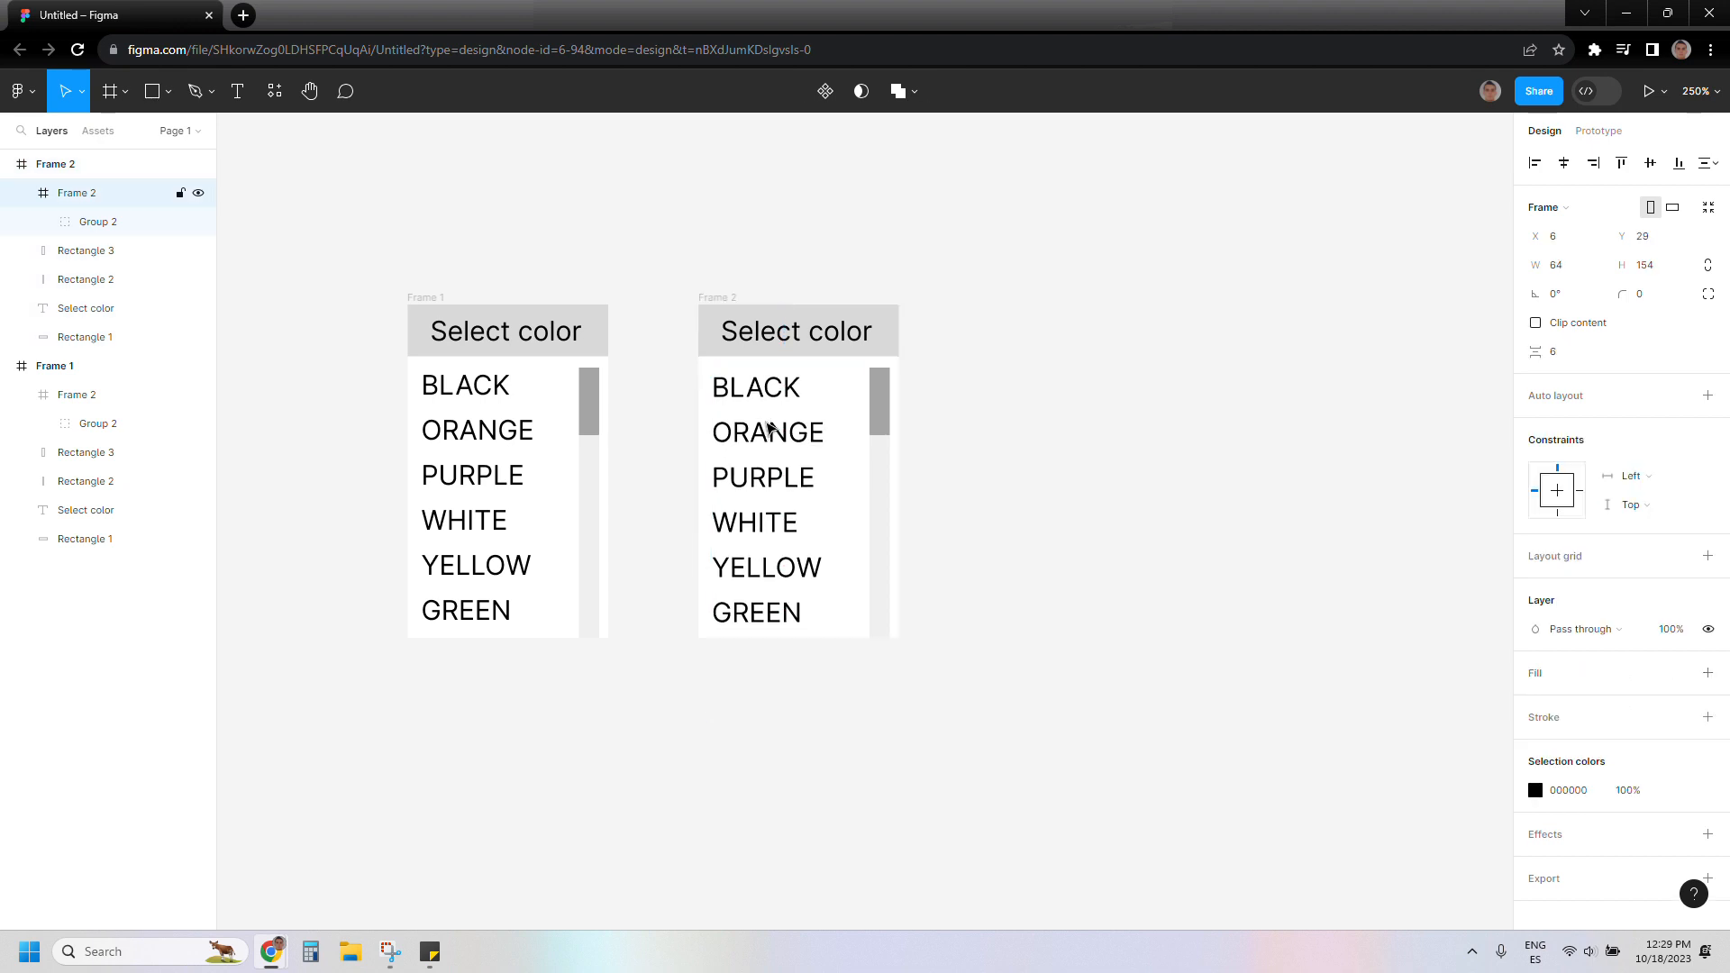
key("Up")
key("Up")
key("Up")
key("Up")
key("Up")
key("Up")
key("Up")
key("Up")
key("Up")
key("Up")
key("Up")
key("Up")
key("Up")
key("Up")
key("Up")
key("Up")
key("Up")
key("Up")
key("Up")
key("Up")
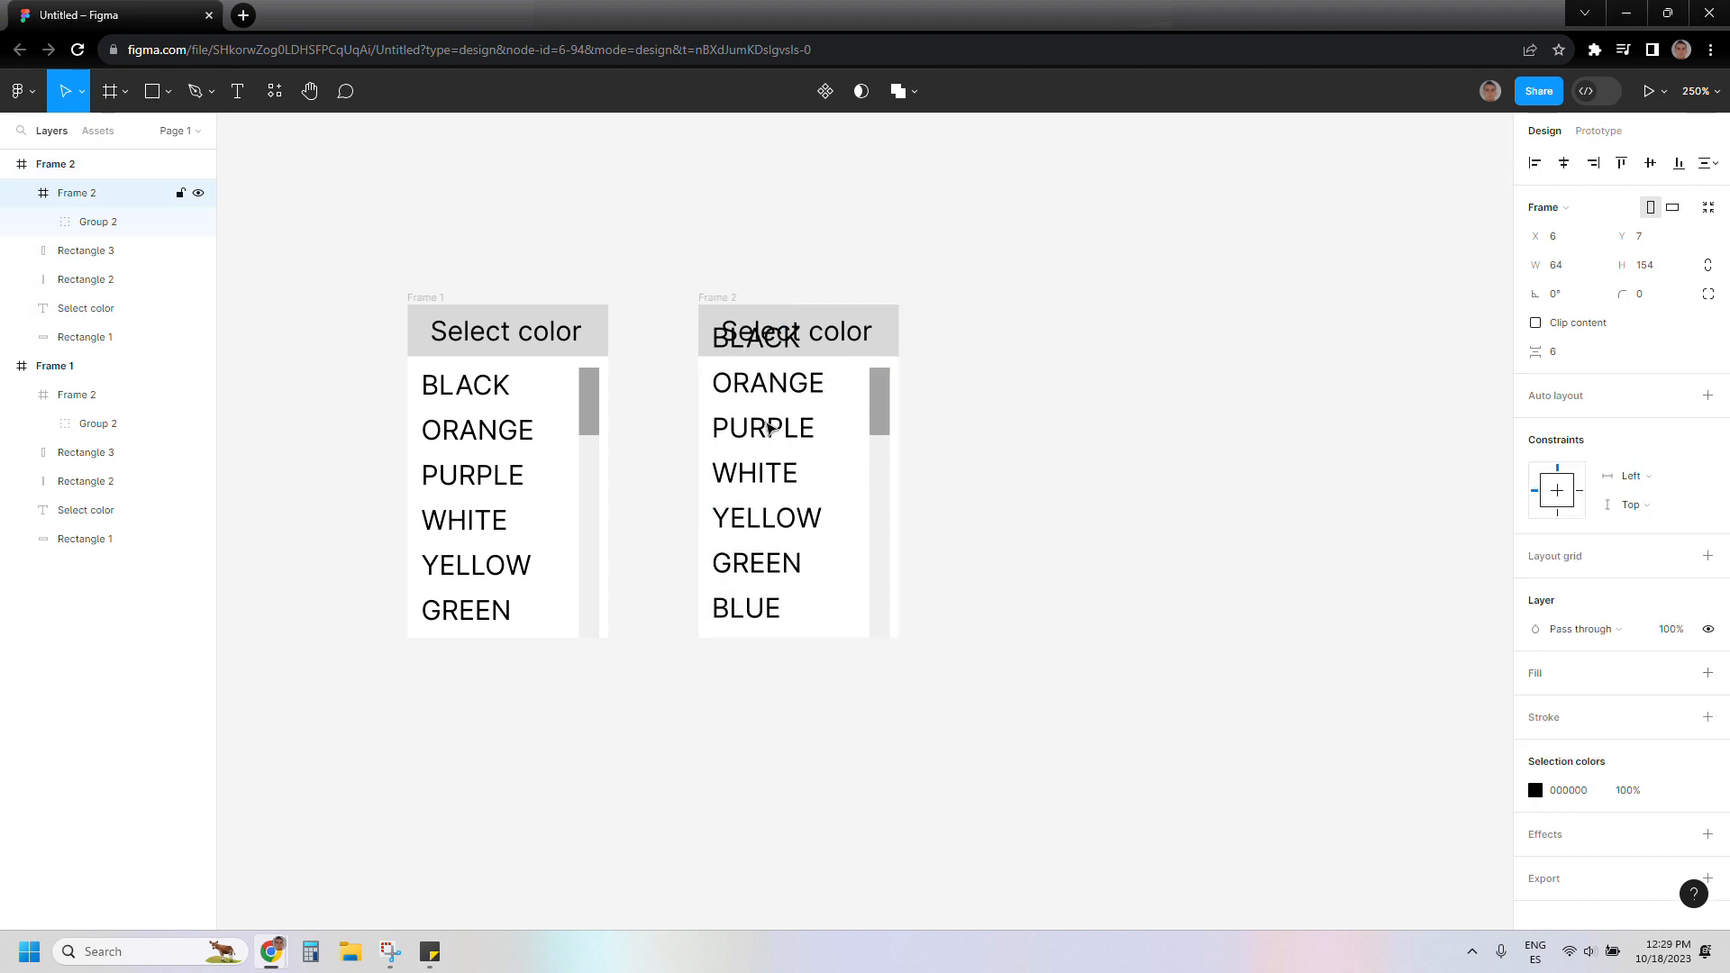
key("Up")
key("Up")
key("Up")
key("Up")
key("Up")
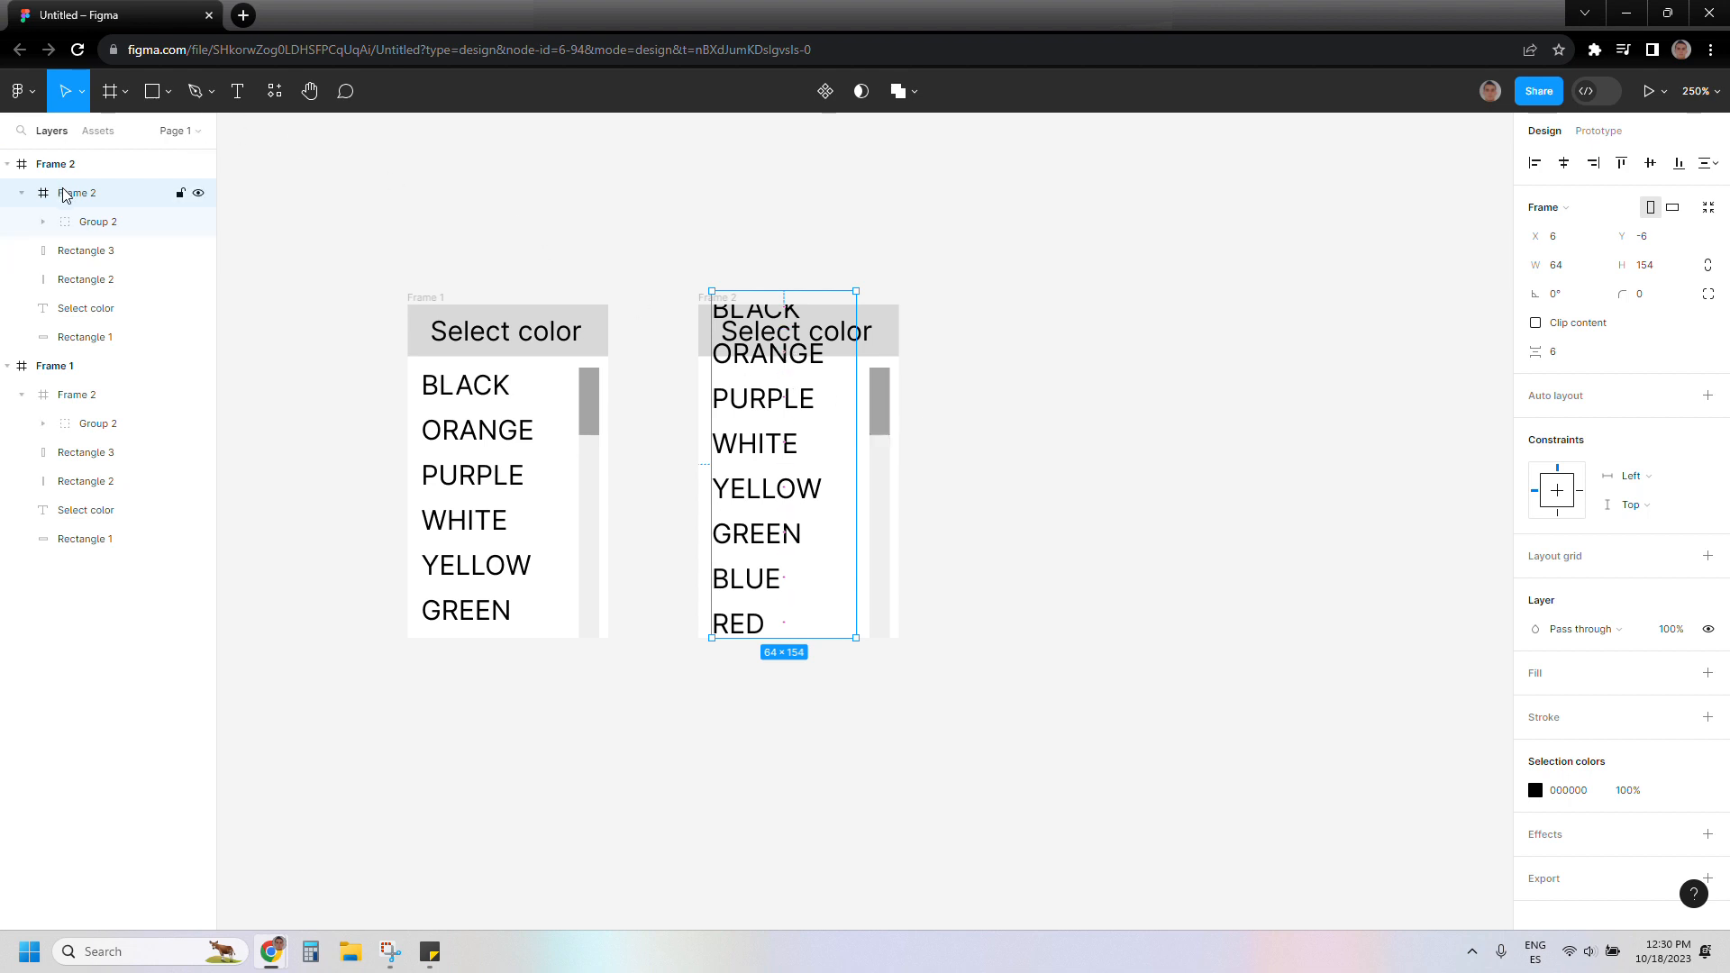
left_click_drag(63, 194, 81, 341)
Move the dark scrollbar thumb in the duplicated frame straight down to the track's end at Y 118.
left_click(882, 399)
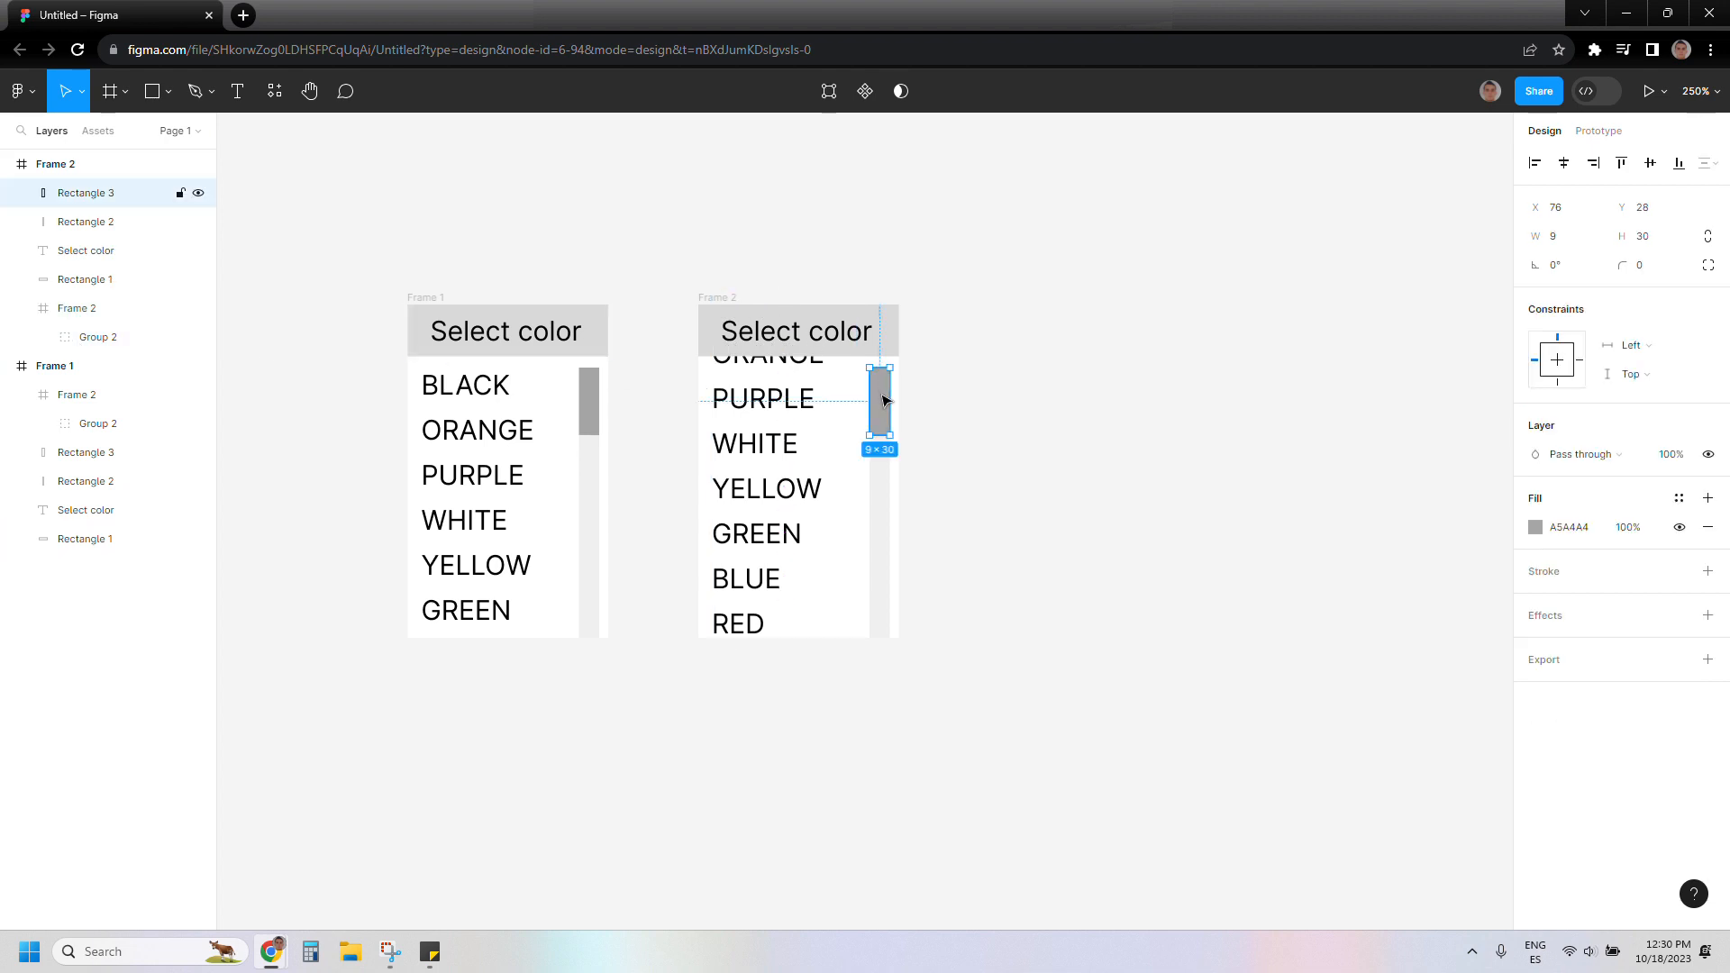
left_click_drag(882, 399, 967, 442)
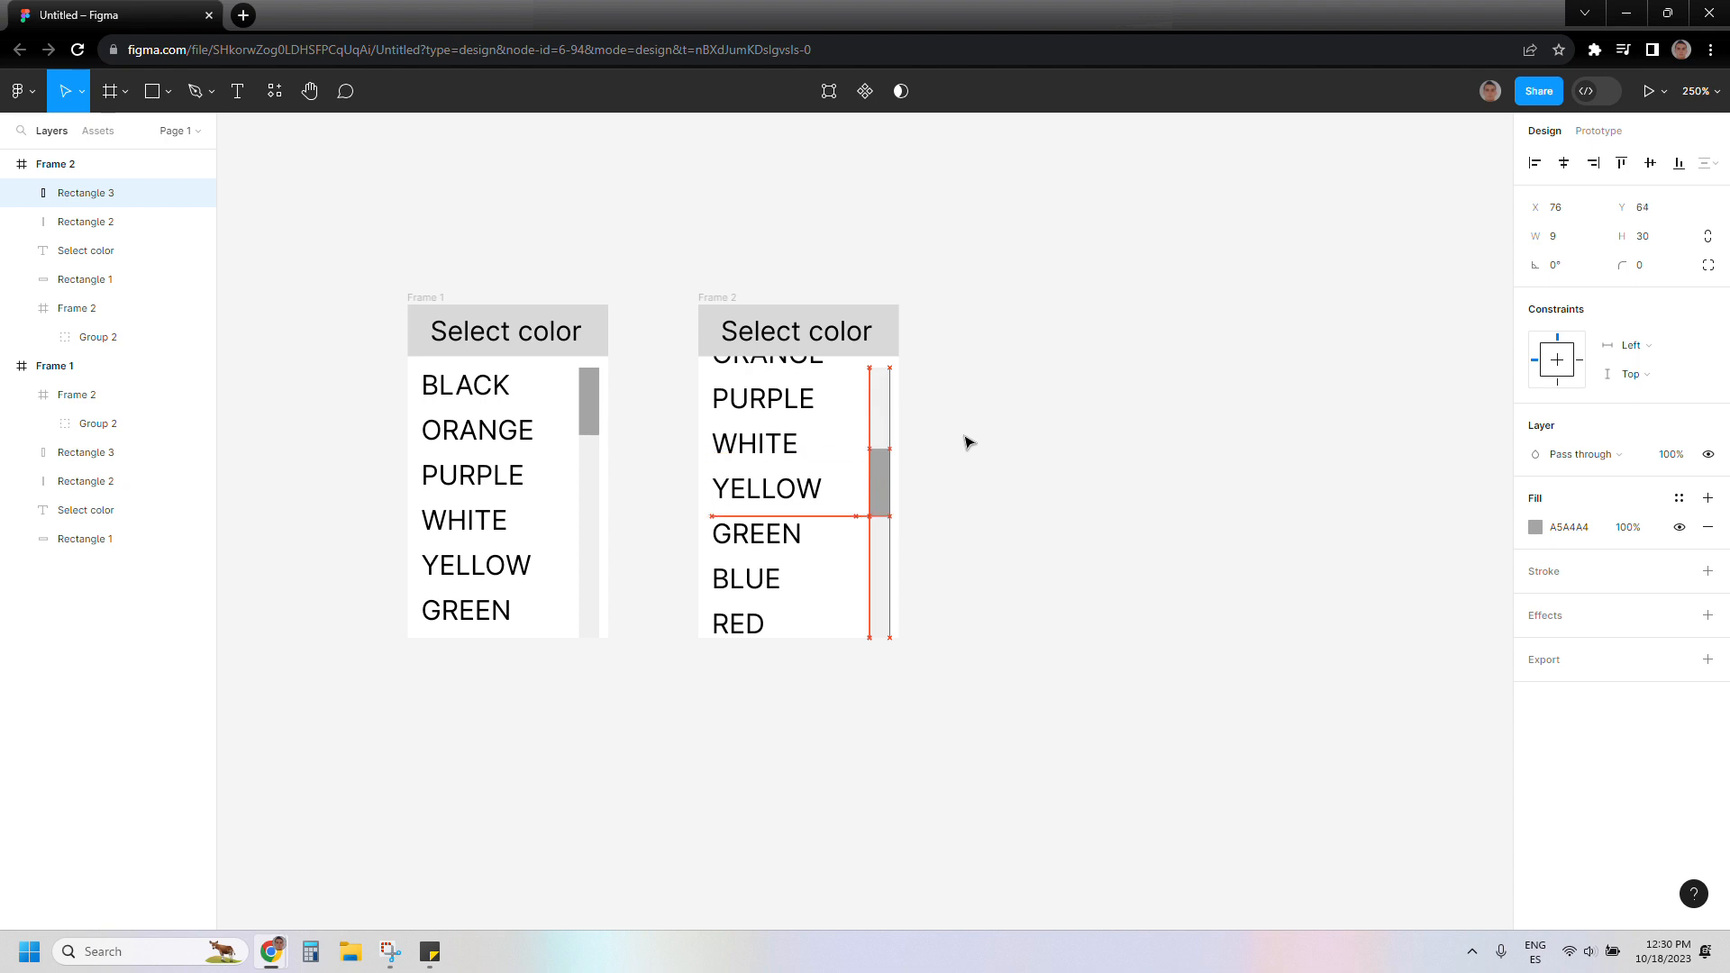
key("Down")
key("Down")
key("Down")
key("Down")
key("Down")
key("Down")
key("Down")
key("Down")
key("Down")
key("Down")
key("Down")
key("Down")
key("Down")
key("Down")
key("Down")
key("Down")
key("Down")
key("Down")
key("Down")
key("Down")
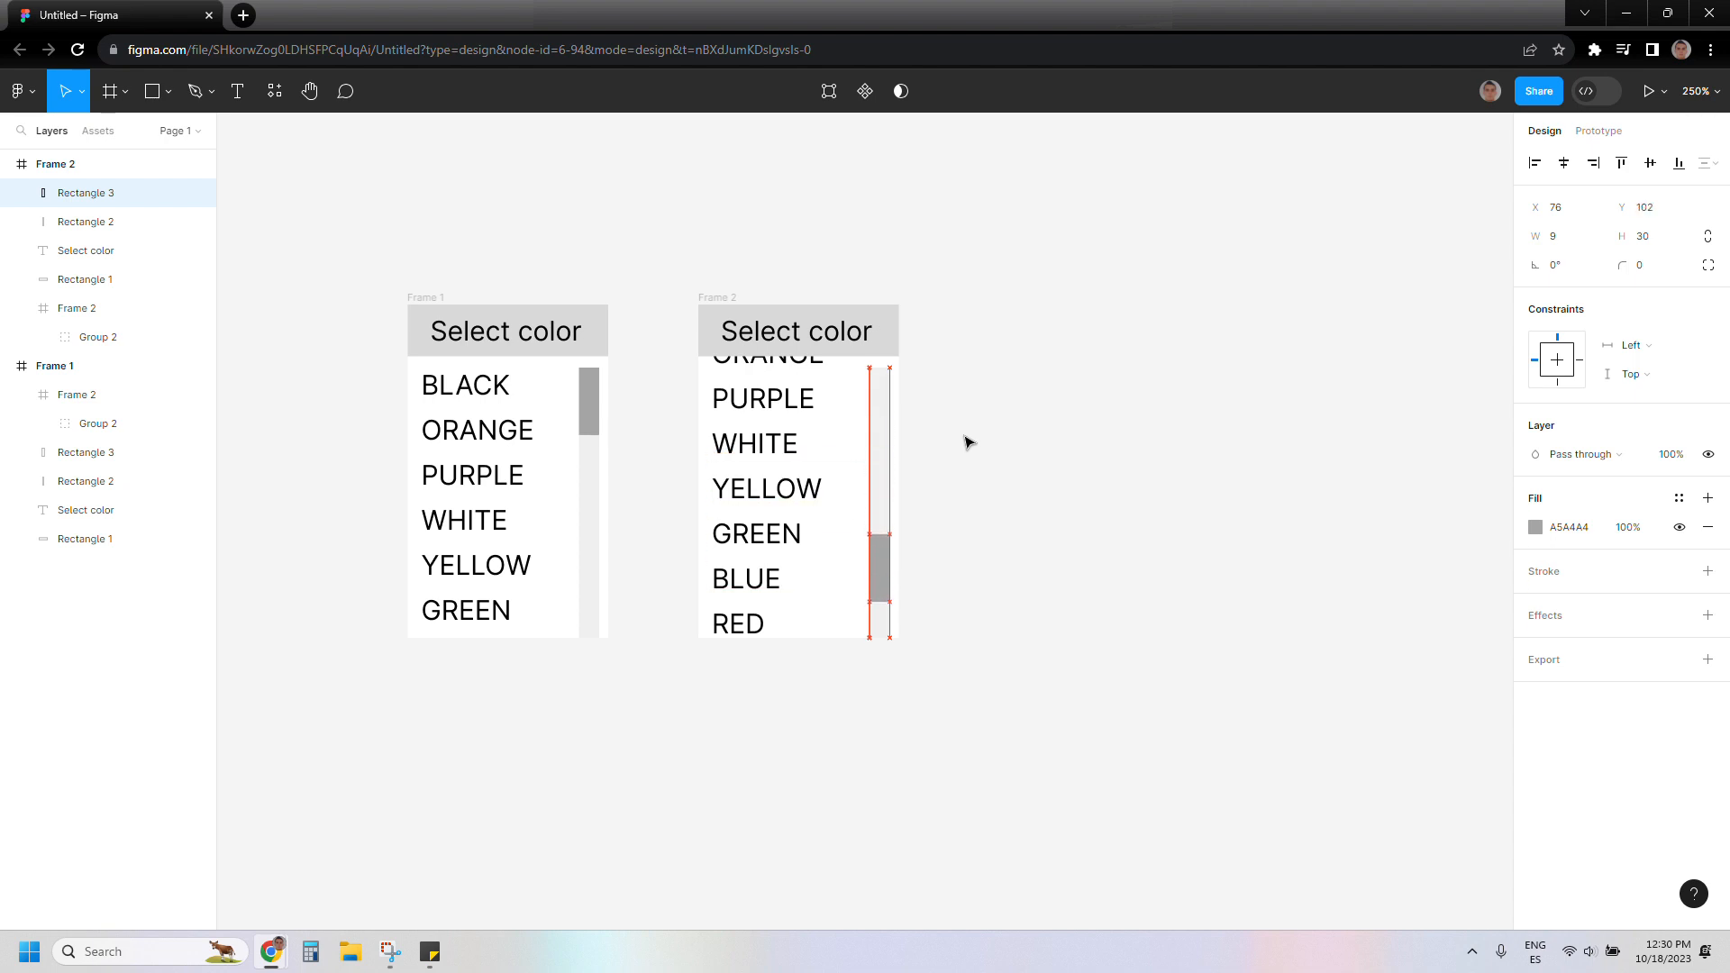
key("Down")
key("Down")
key("Down")
key("Down")
key("Down")
key("Down")
key("Down")
key("Down")
key("Down")
key("Down")
key("Down")
key("Down")
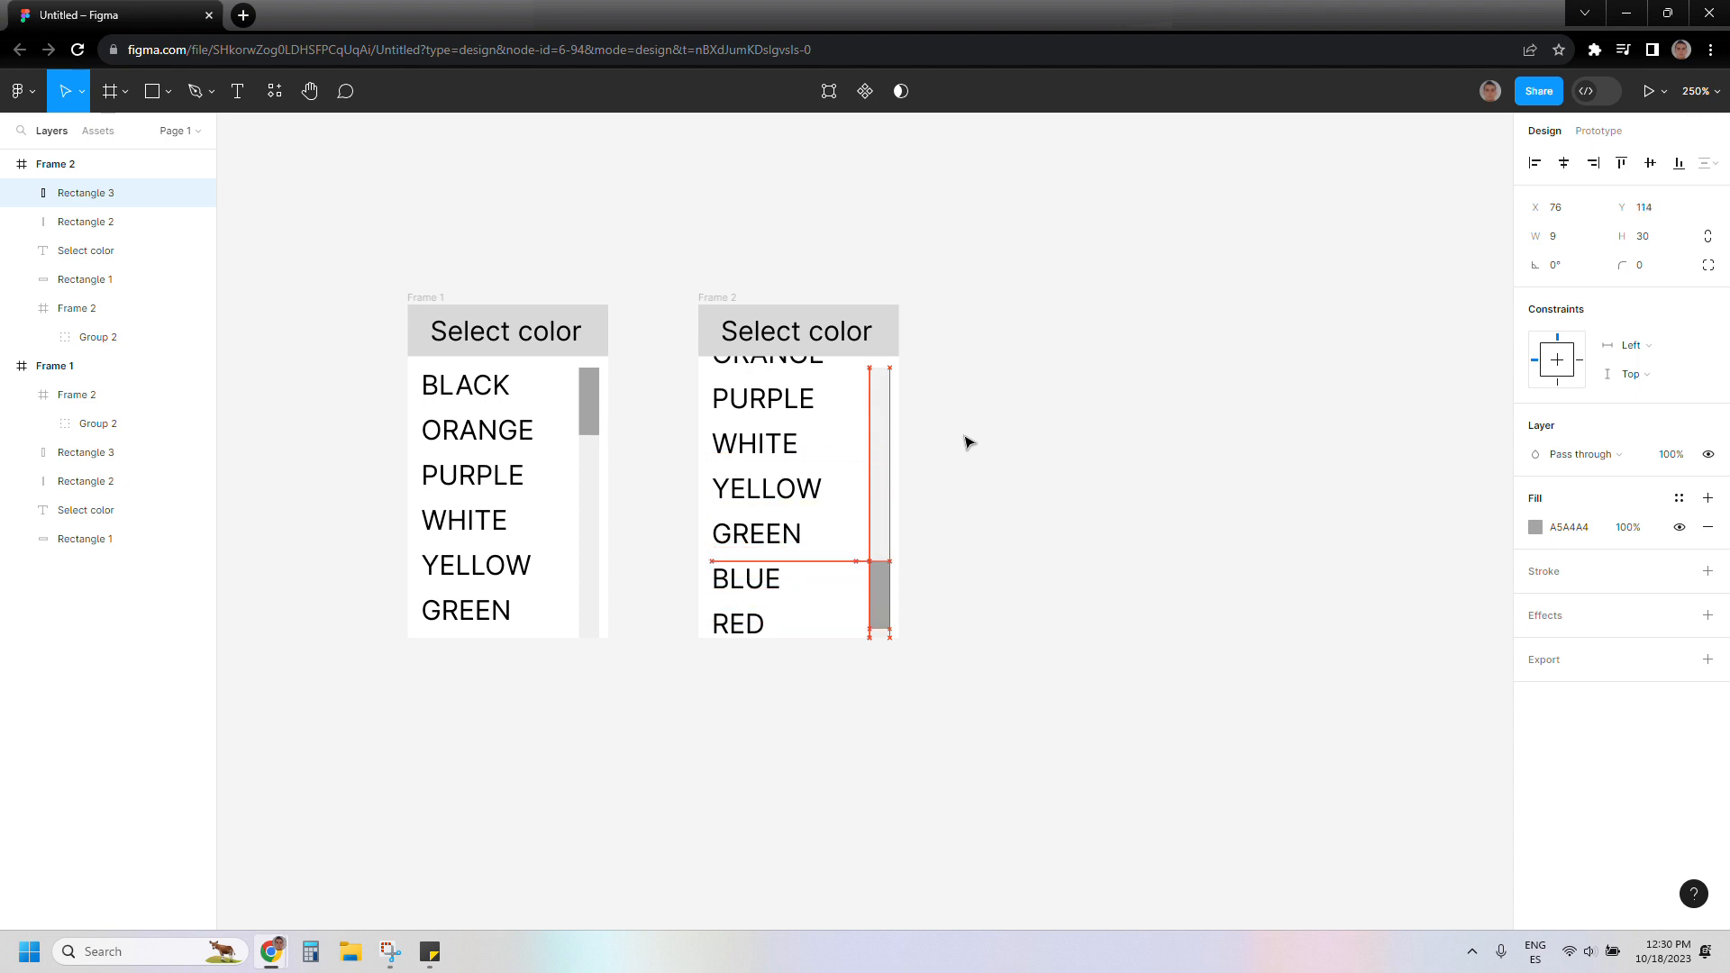
key("Down")
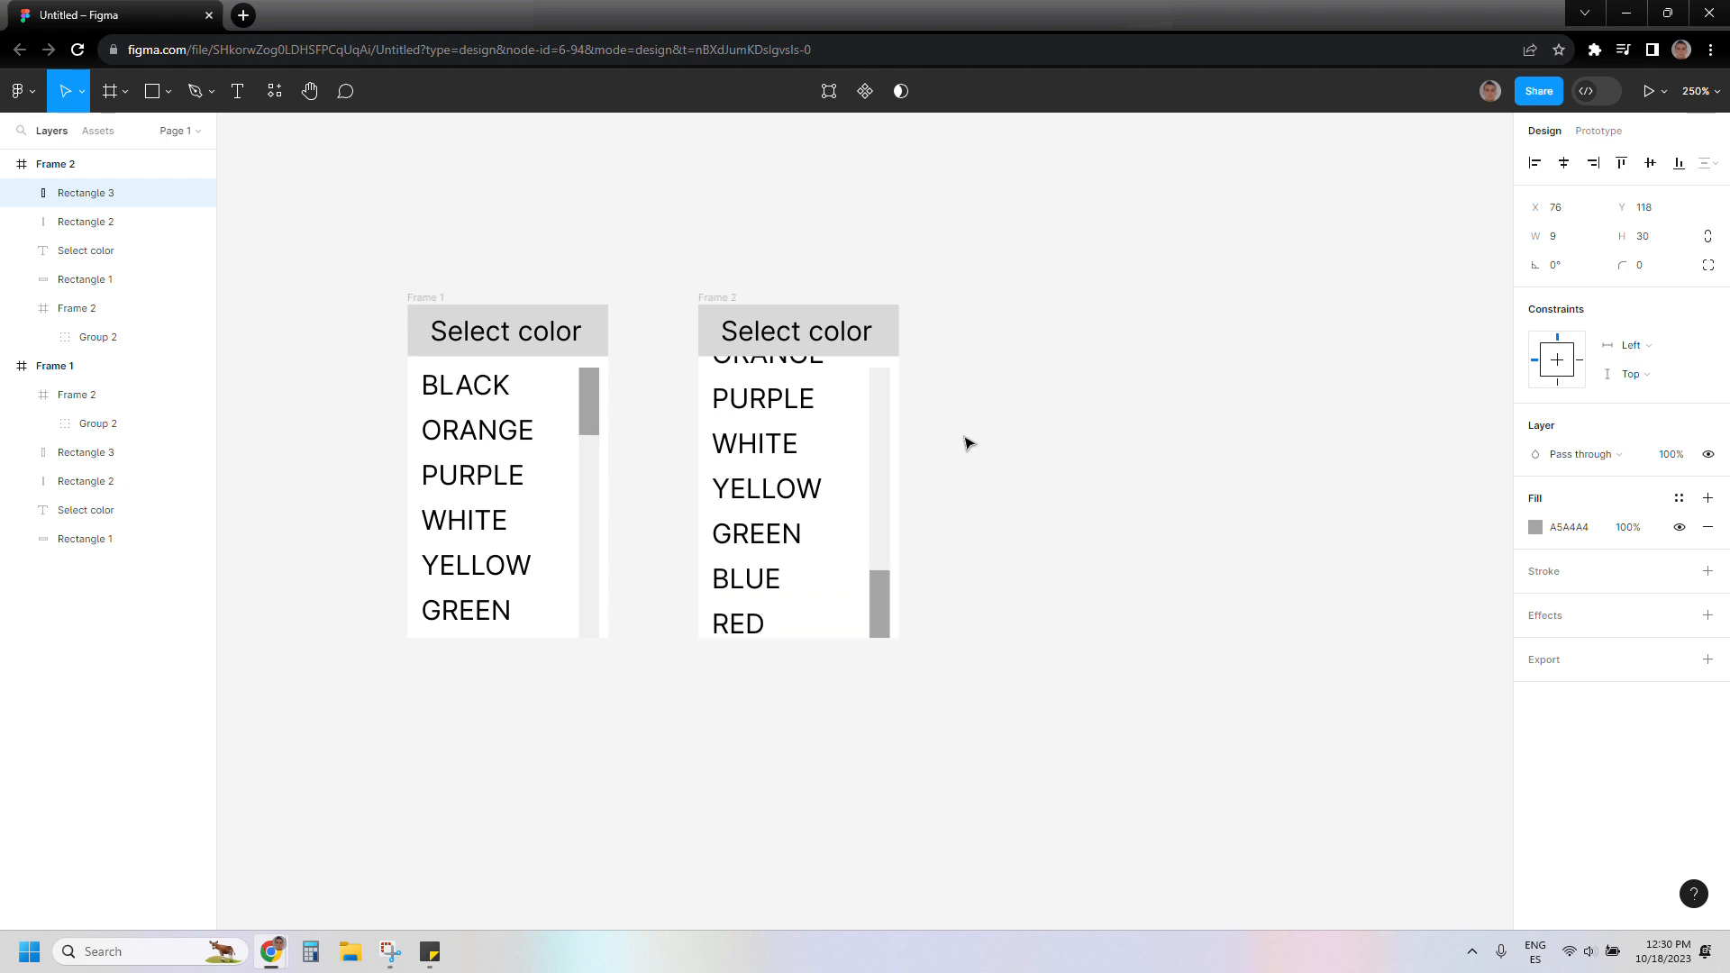
Add a prototype connection from Frame 1's scrollbar thumb to Frame 2 with the On drag trigger.
left_click(637, 478)
left_click(596, 420)
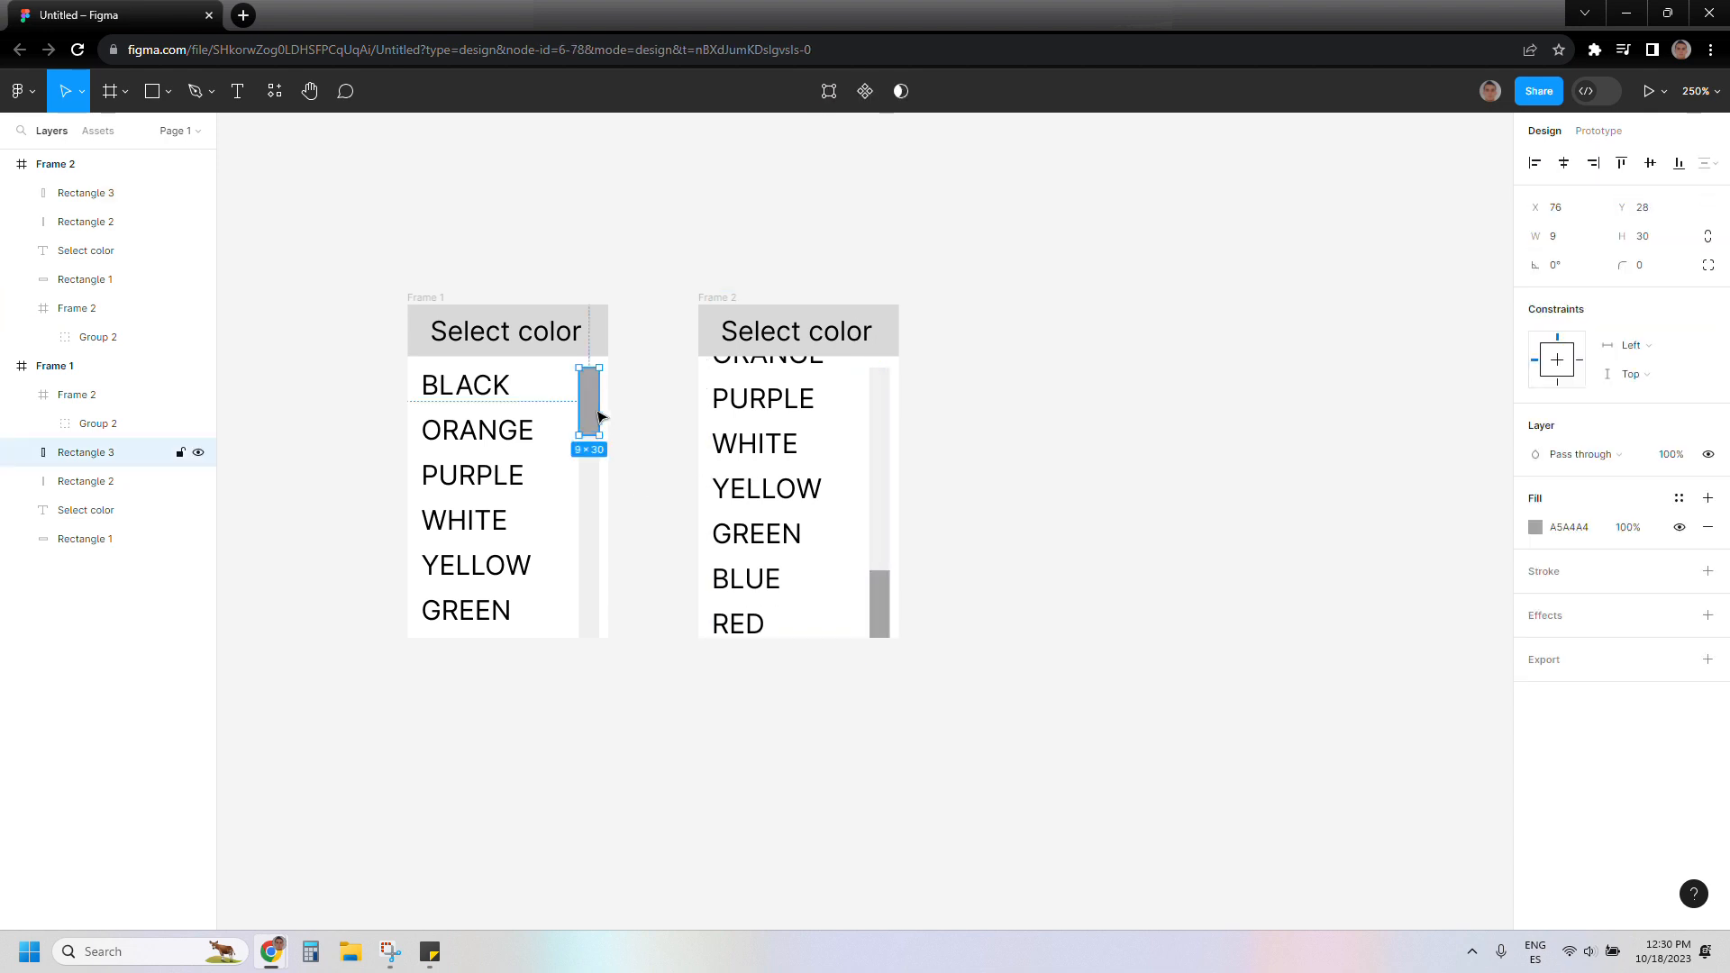
left_click(1594, 131)
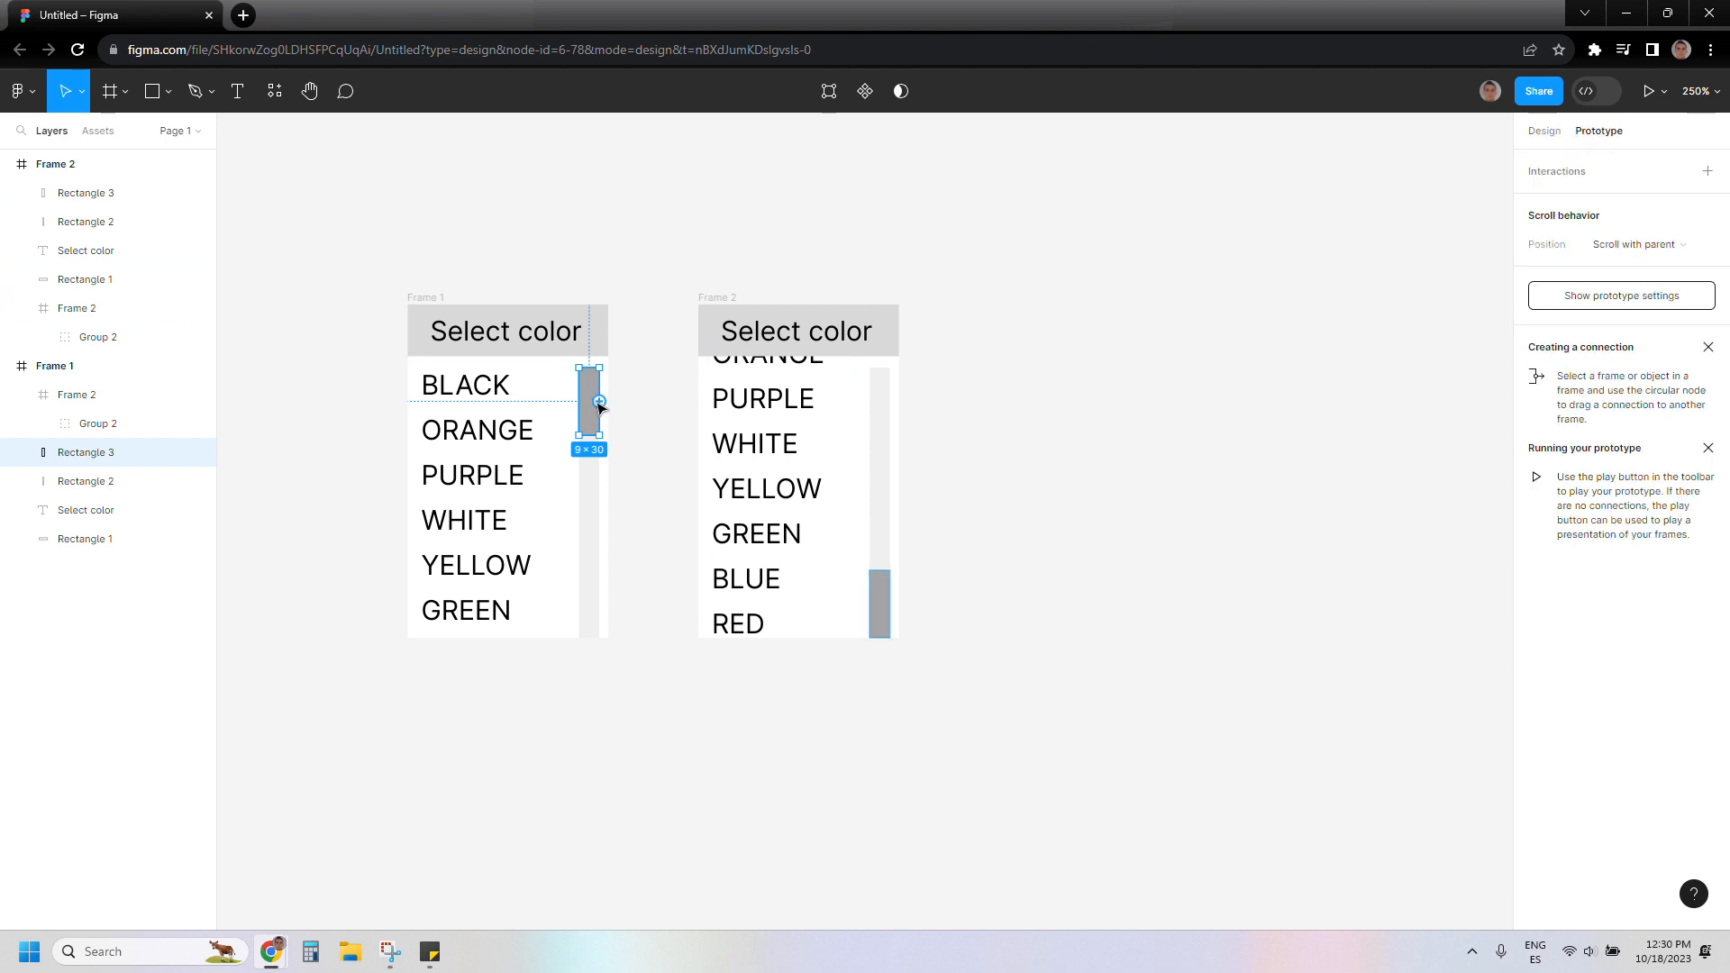
left_click_drag(599, 401, 707, 473)
left_click(643, 512)
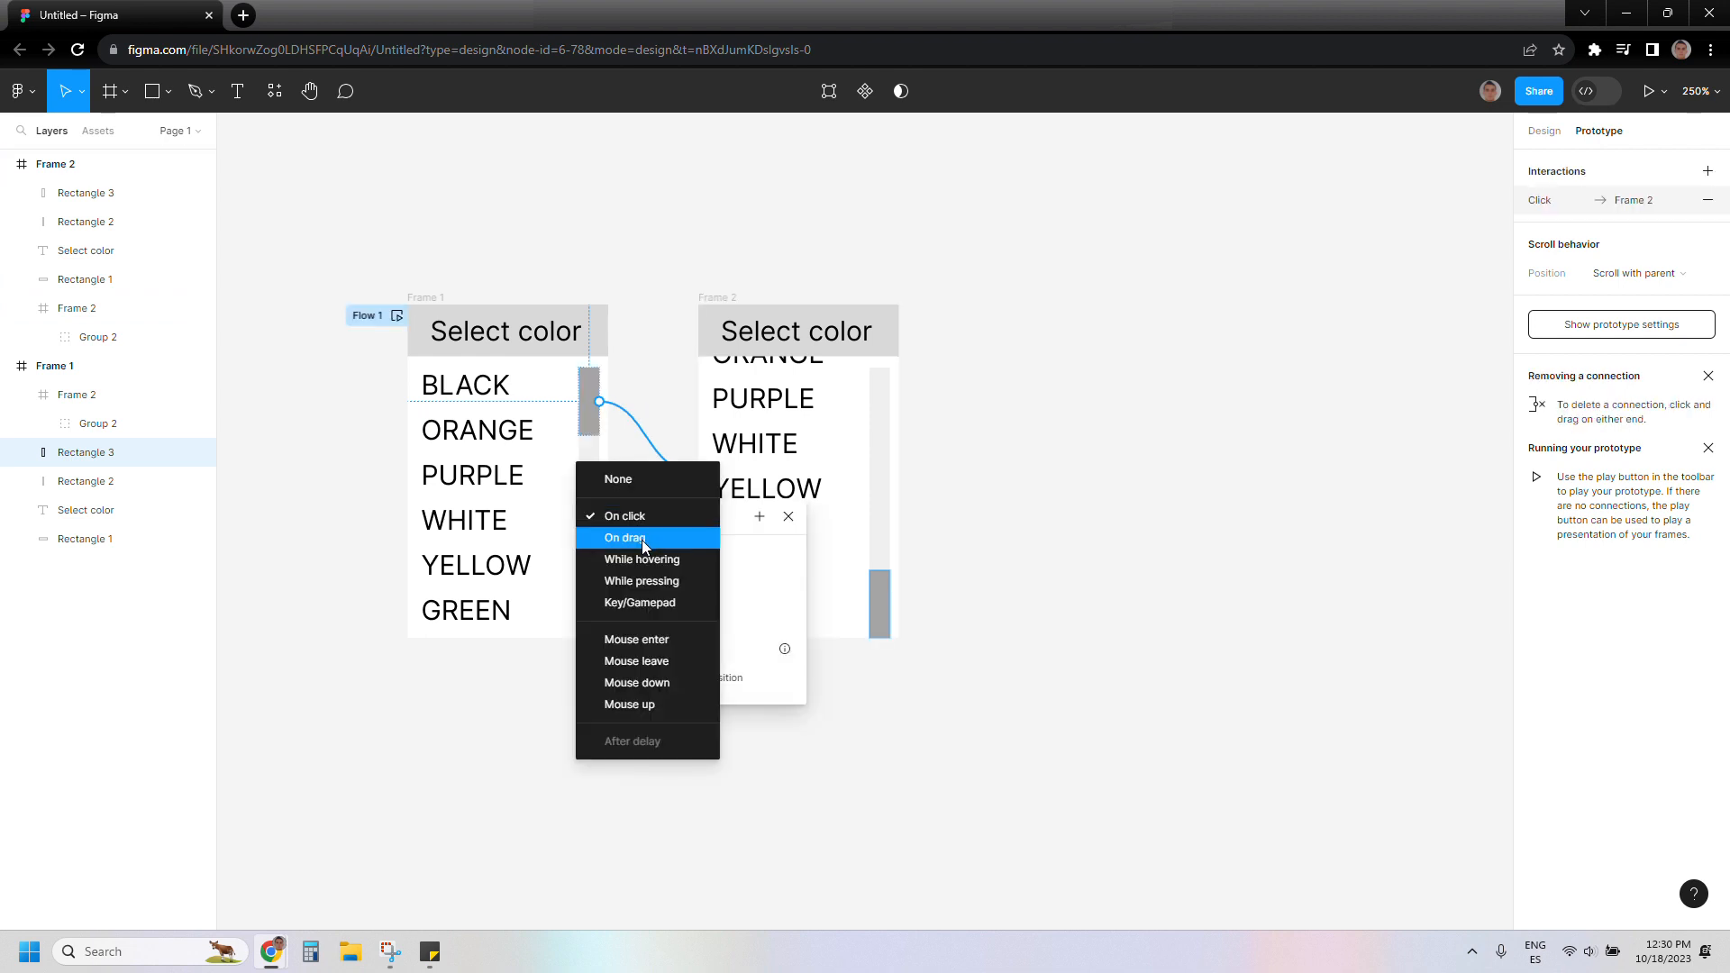
left_click(641, 538)
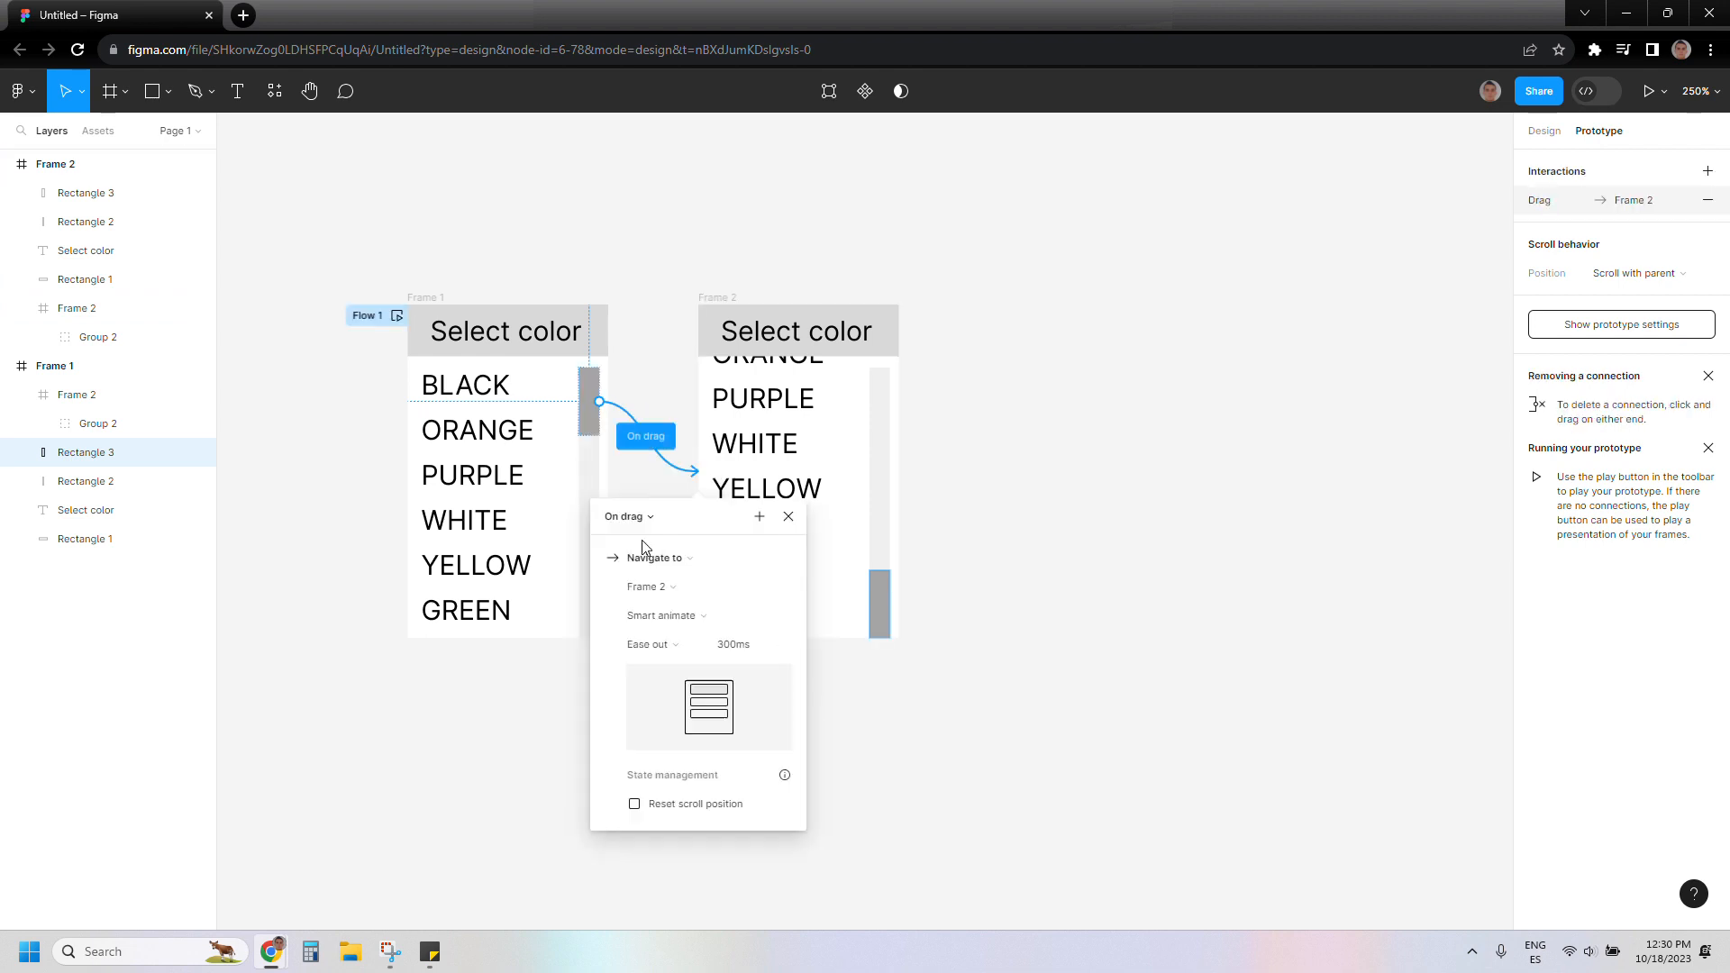
left_click(950, 596)
Add a prototype connection from Frame 2's scrollbar thumb back to Frame 1 with the On drag trigger.
left_click(889, 606)
left_click_drag(890, 605, 605, 573)
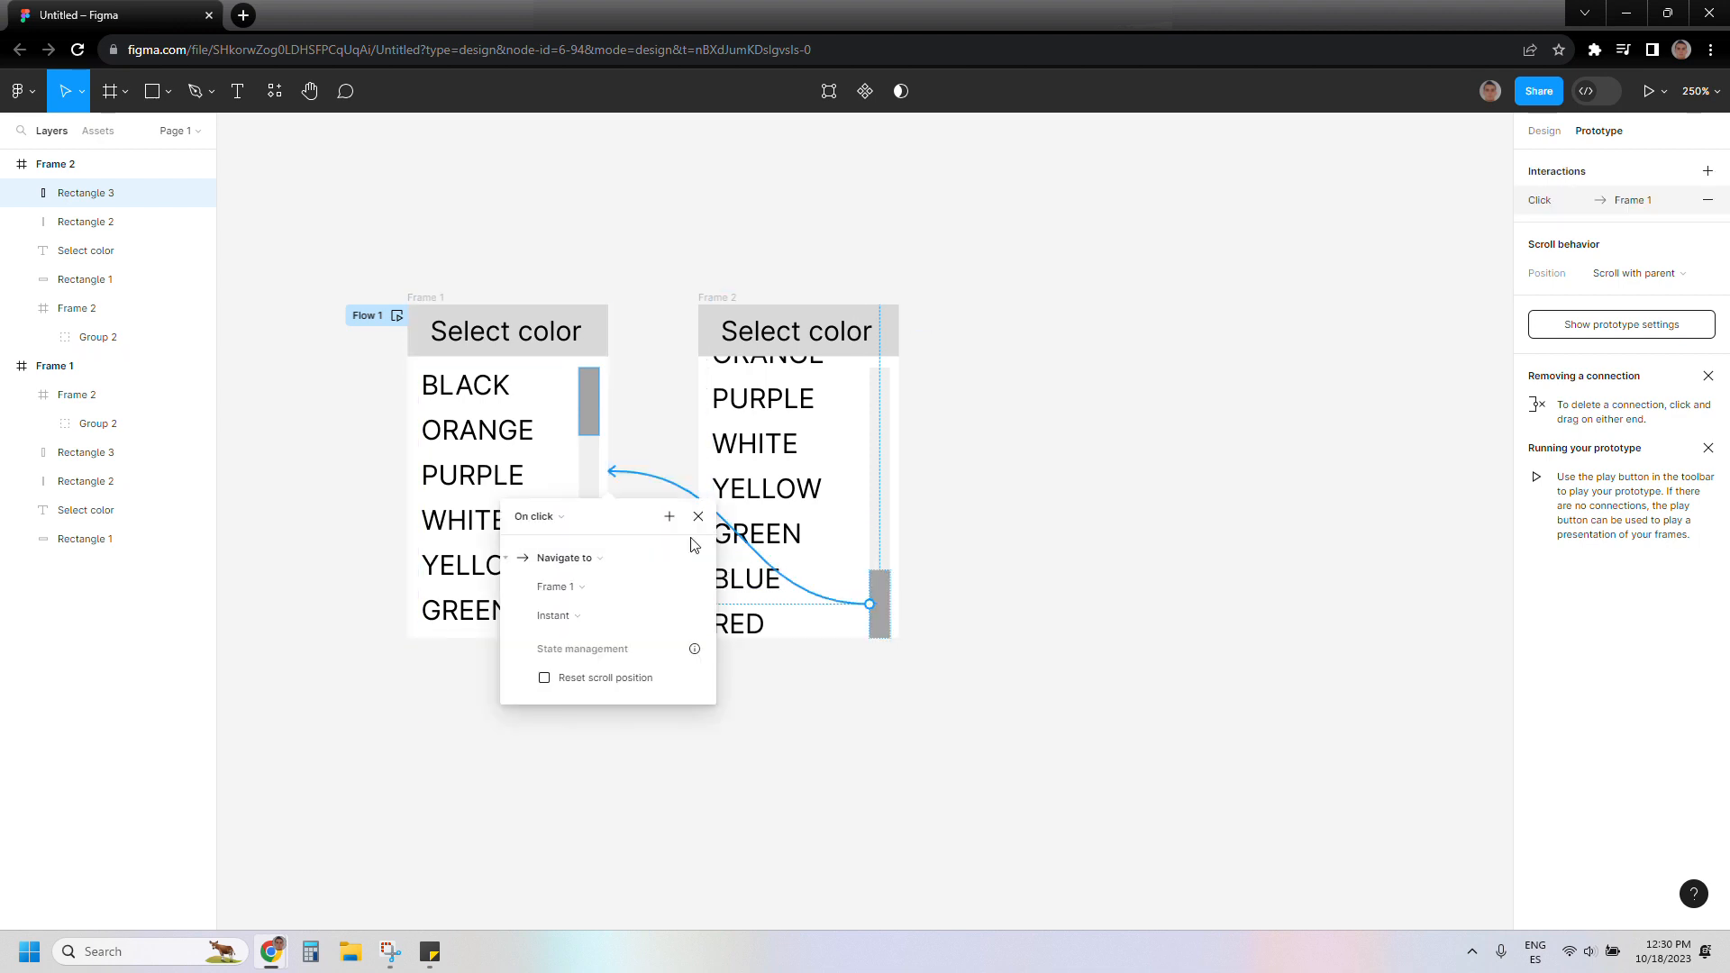
left_click(568, 517)
left_click(570, 537)
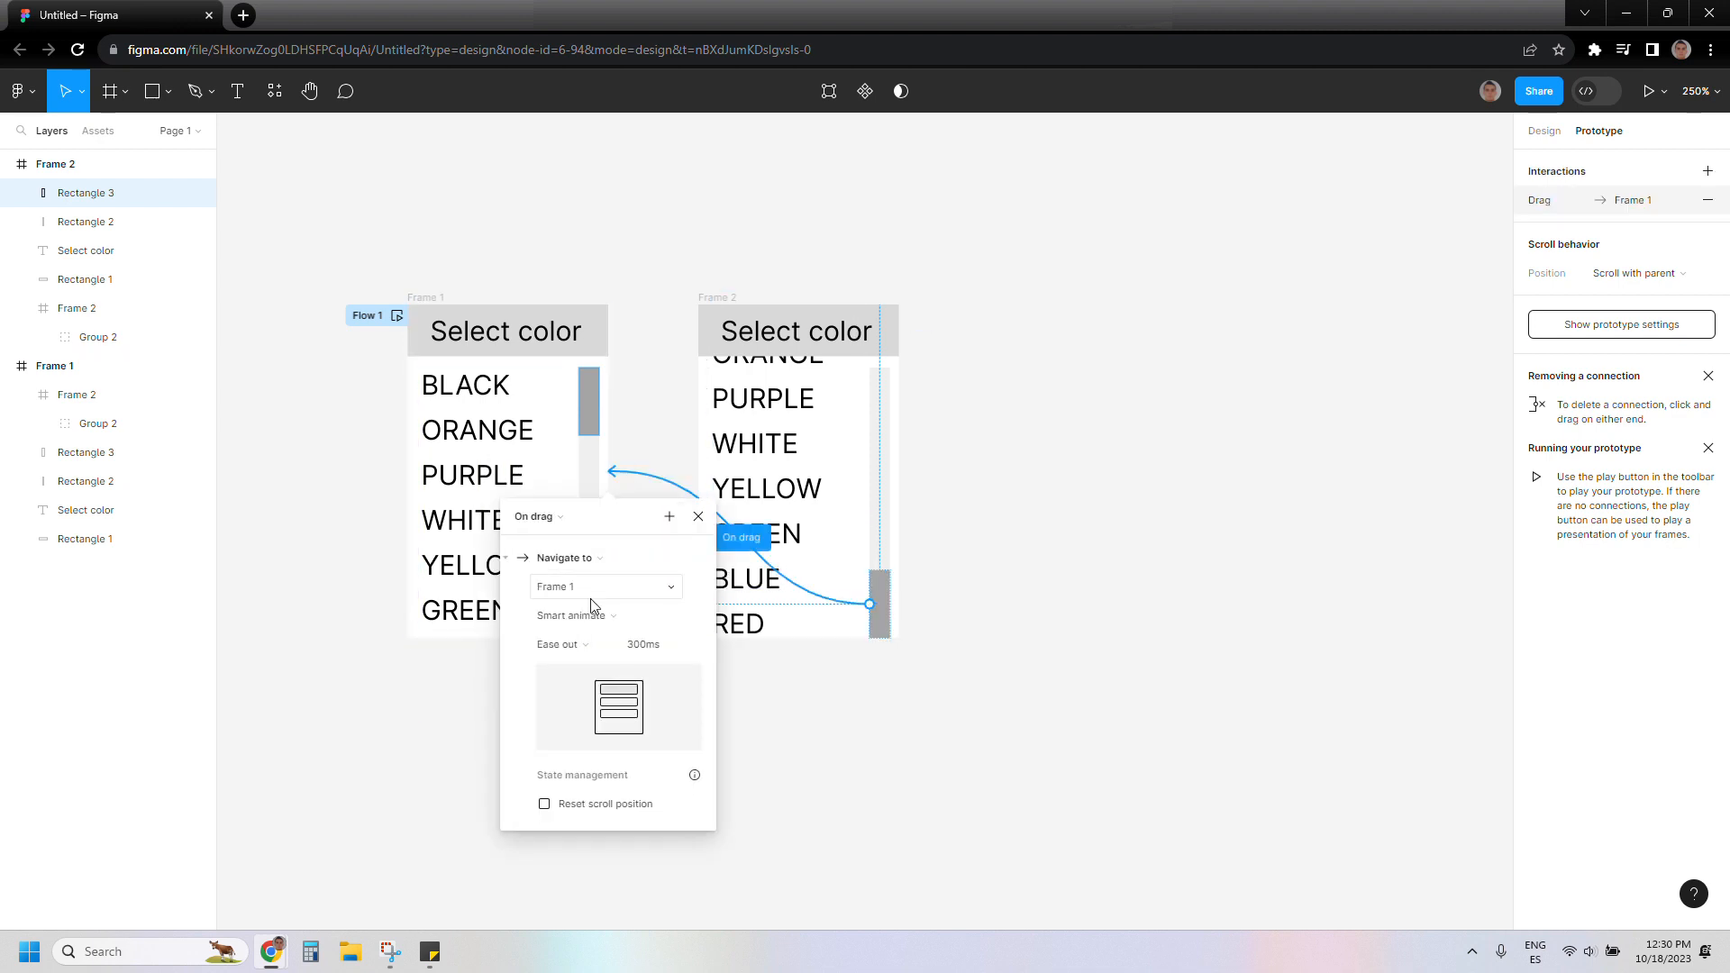
left_click(791, 706)
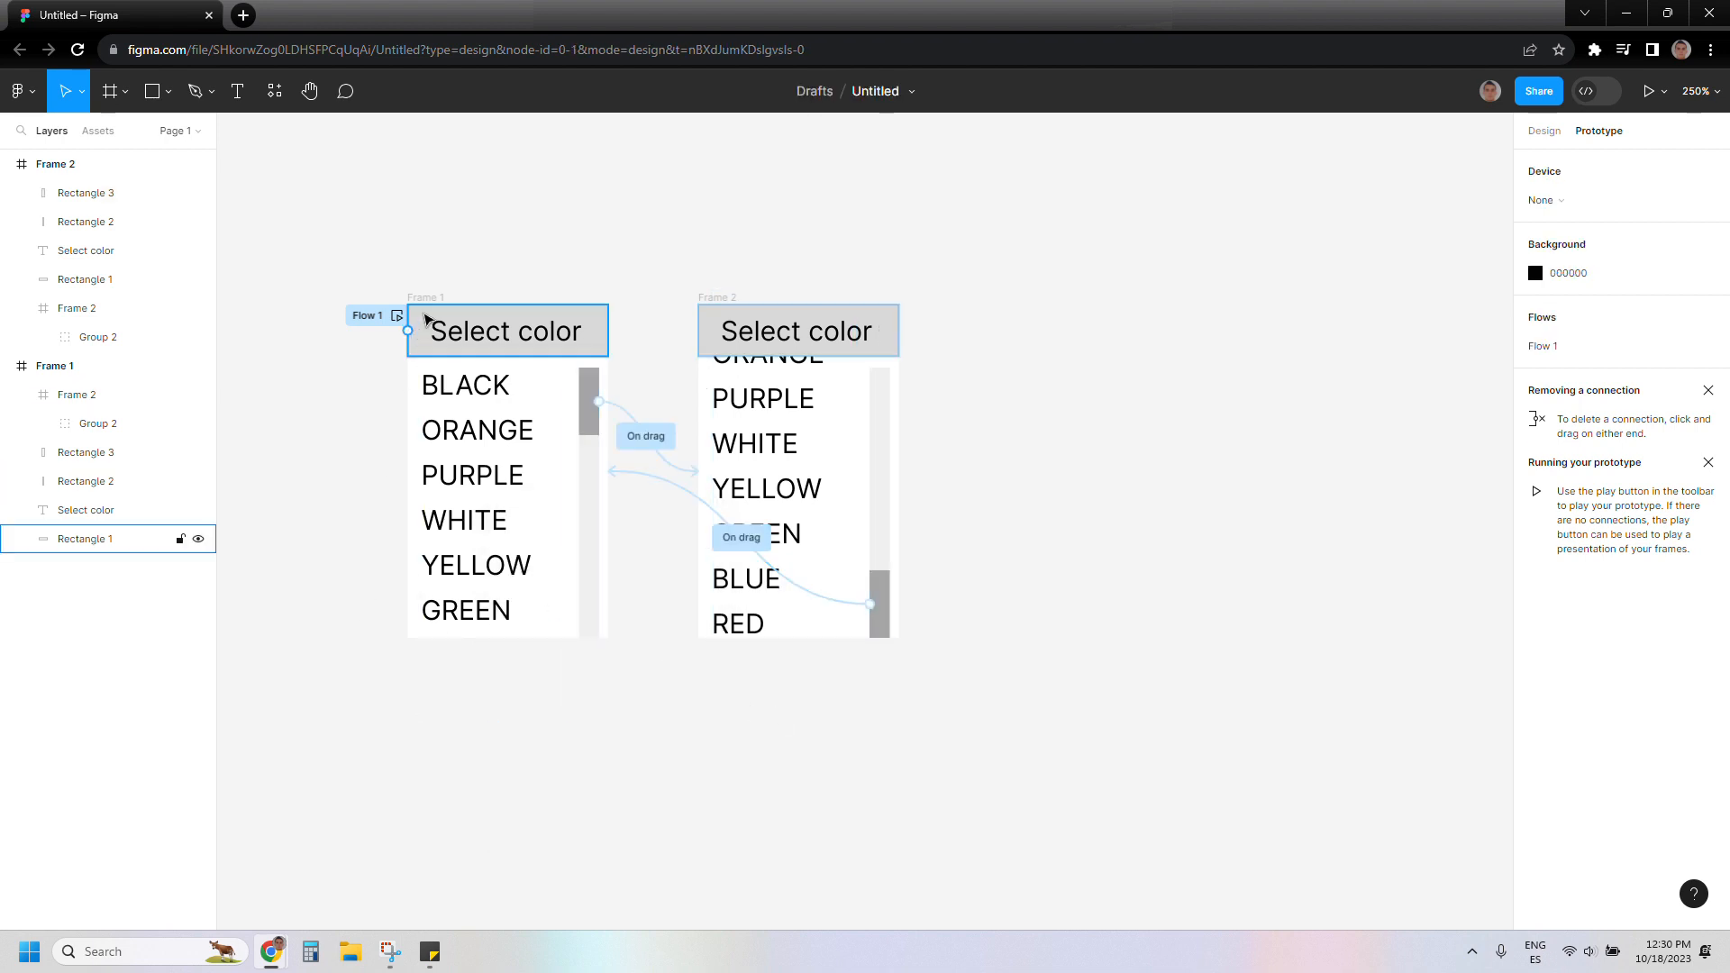
Run the prototype presentation starting from Frame 1.
left_click(424, 298)
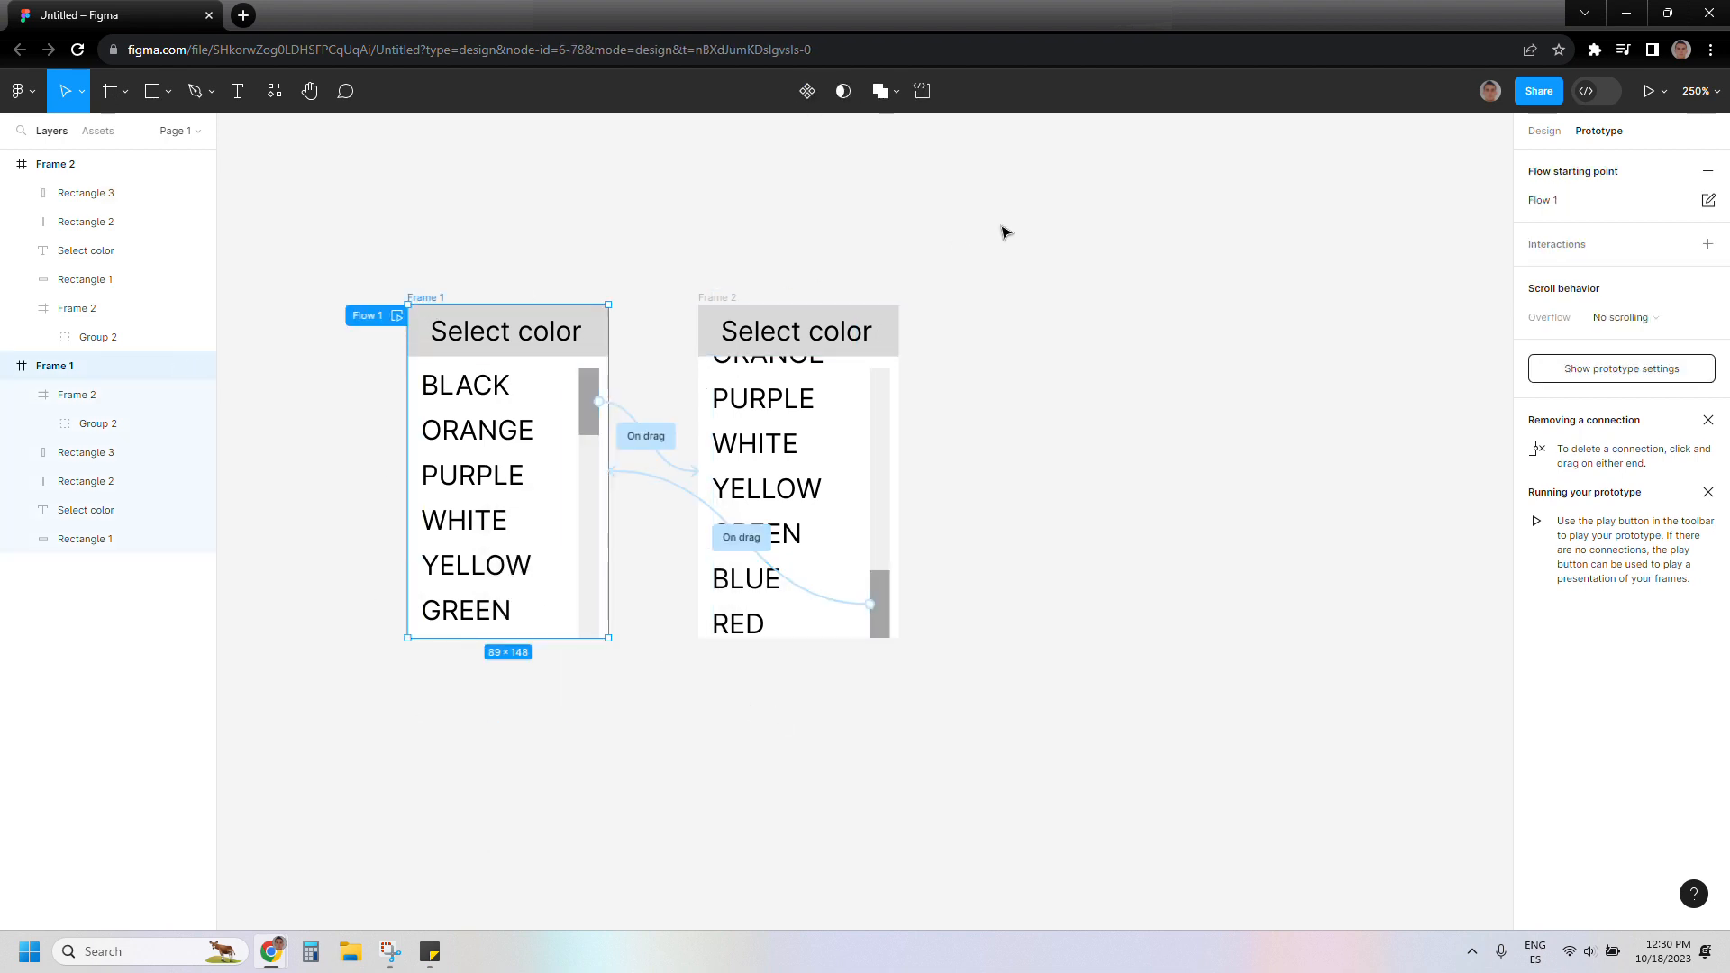
left_click(1646, 91)
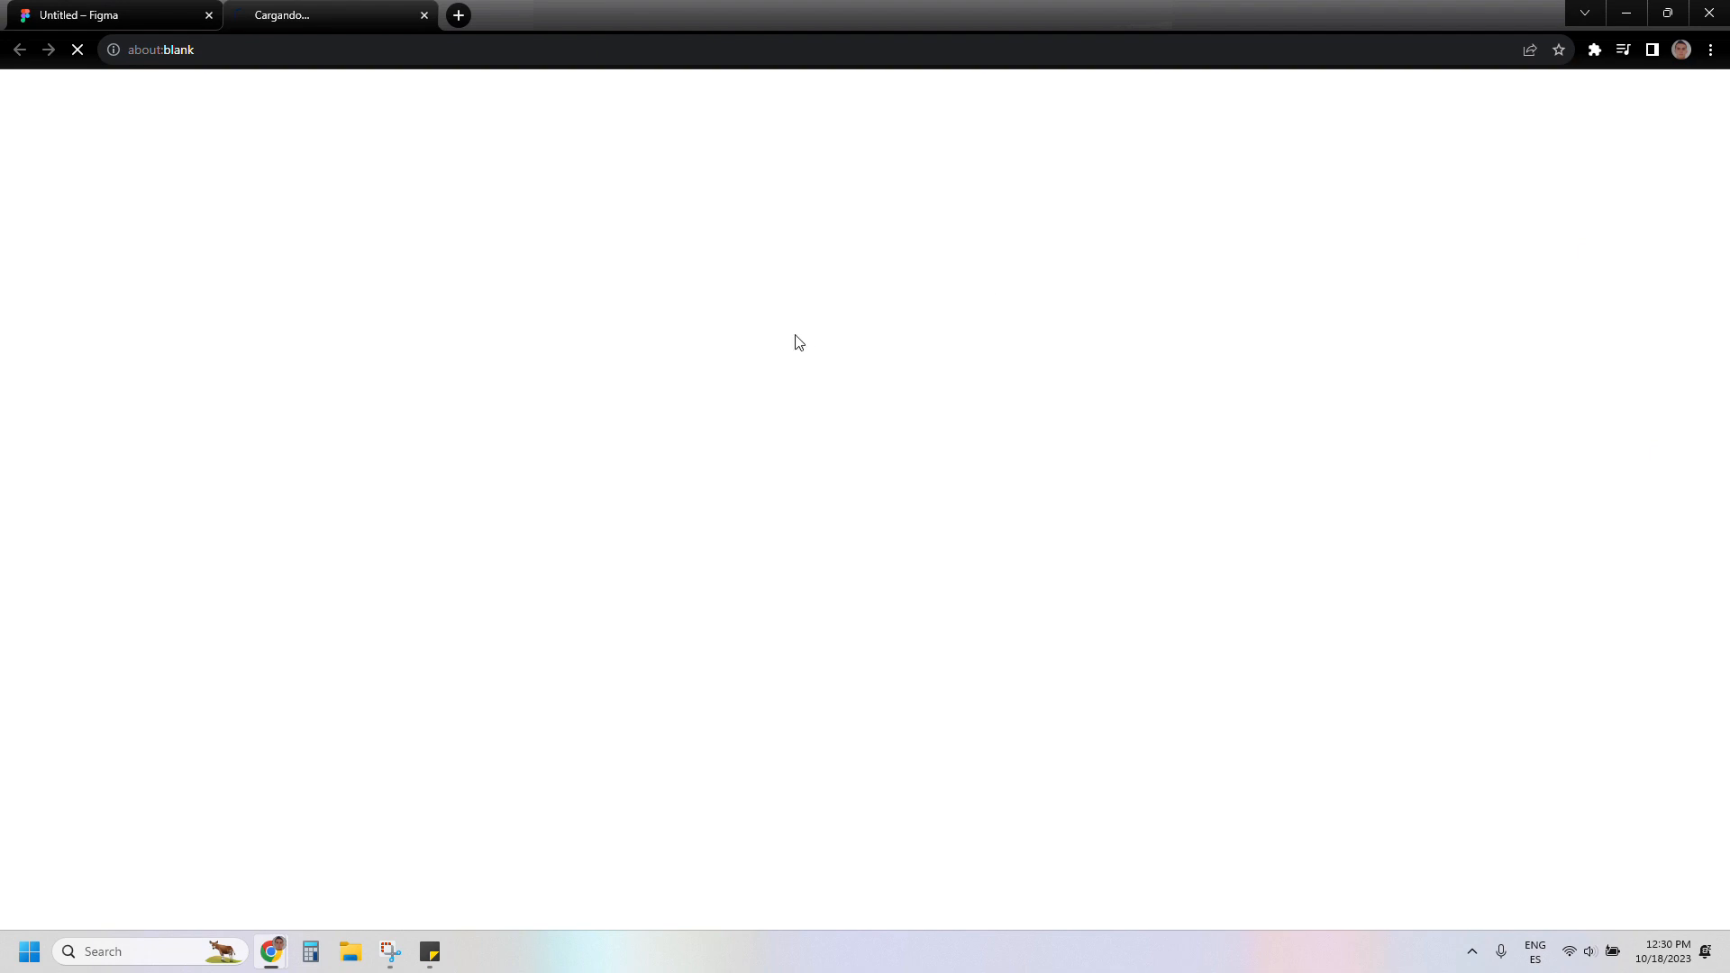